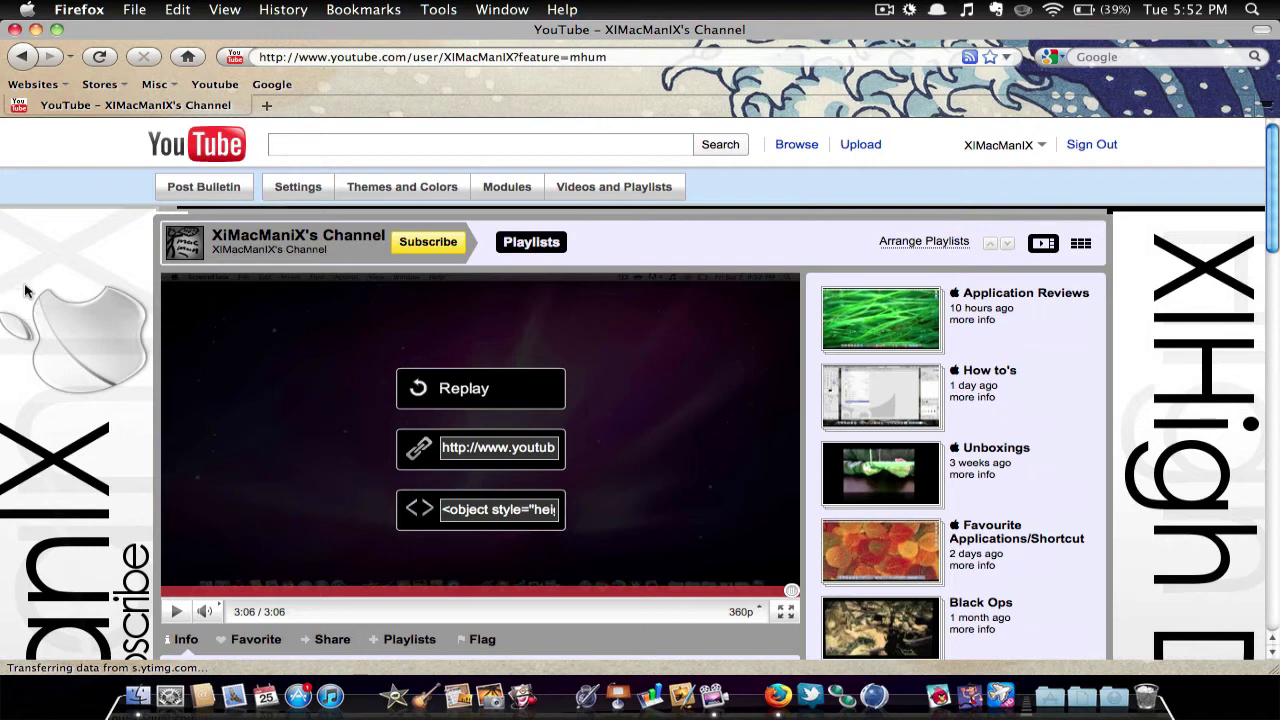
Go to the account's subscriptions and open the channel that posted the Android wallpaper tutorial
{"action": "left_click", "coordinate": [1019, 151]}
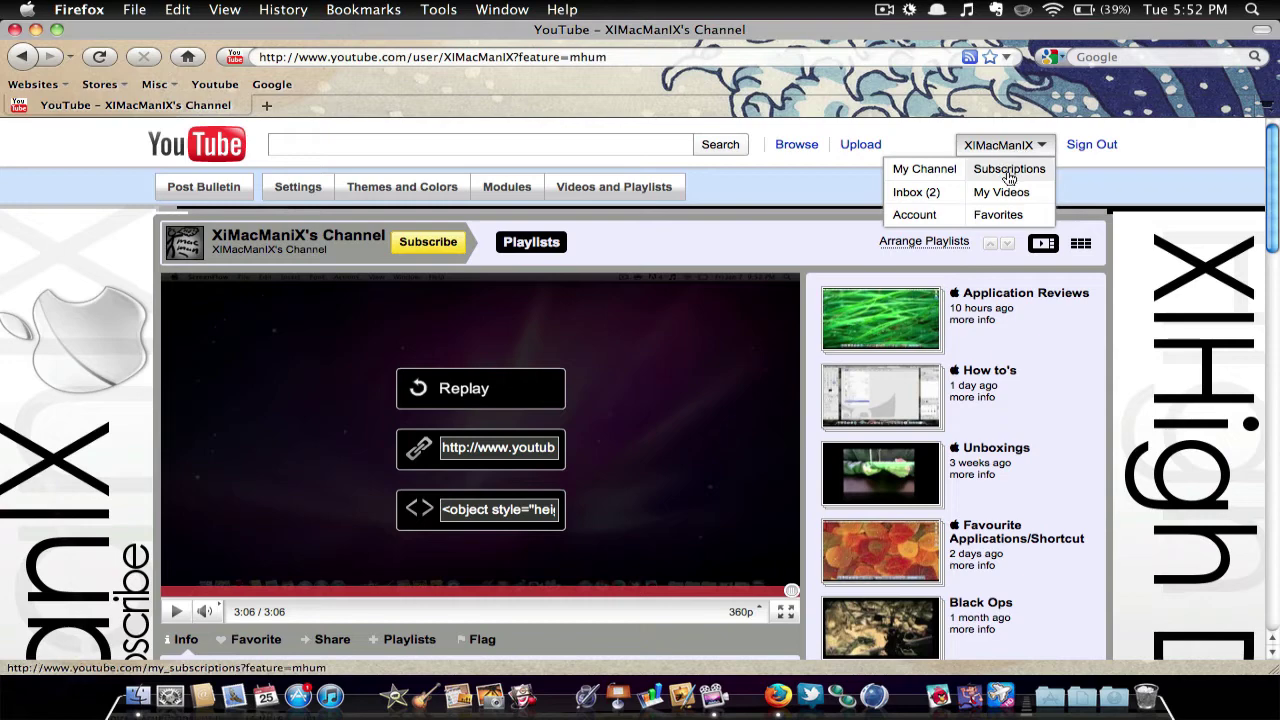
{"action": "left_click", "coordinate": [1009, 177]}
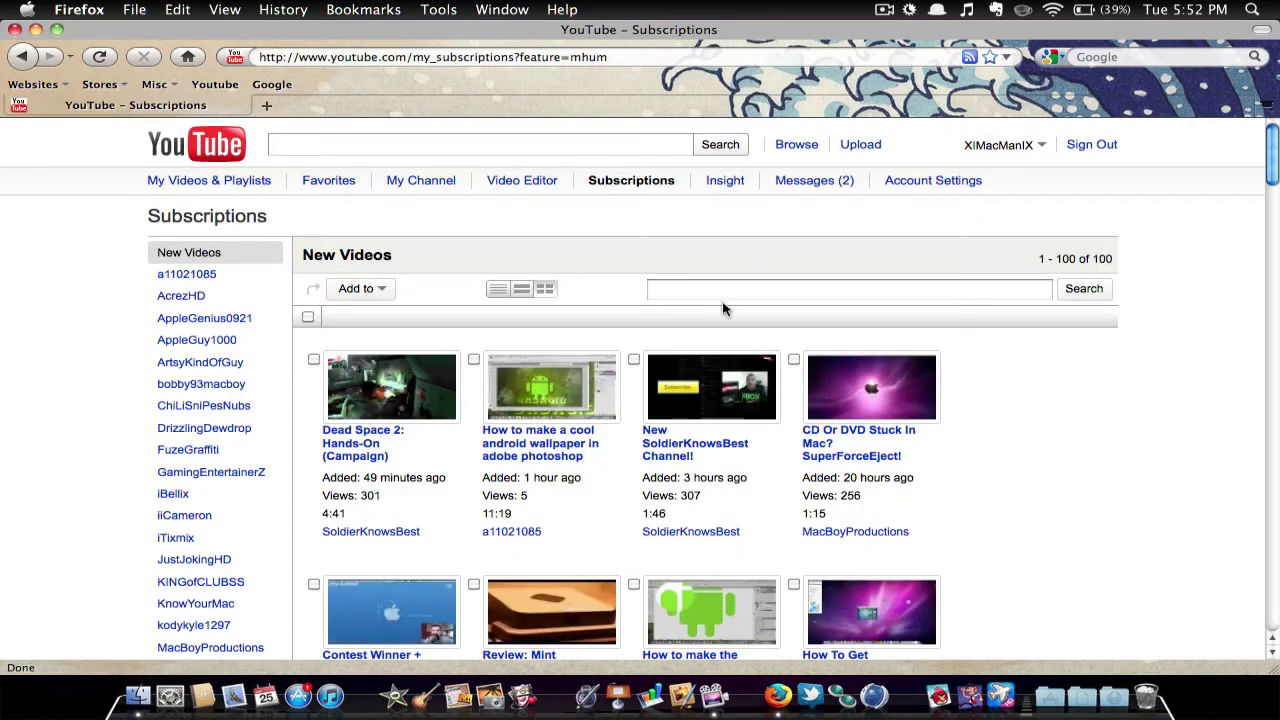
{"action": "scroll", "coordinate": [465, 459], "scroll_direction": "down", "scroll_amount": 10}
{"action": "scroll", "coordinate": [704, 516], "scroll_direction": "up", "scroll_amount": 5}
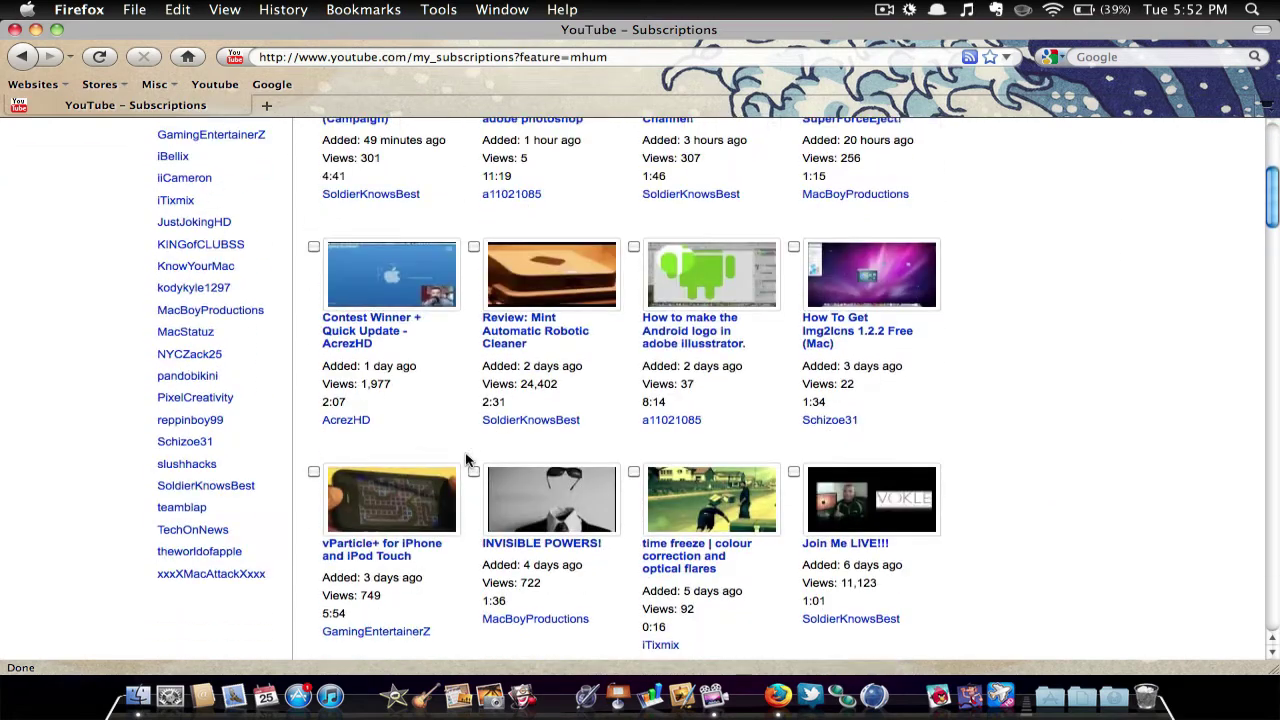
{"action": "left_click", "coordinate": [692, 494]}
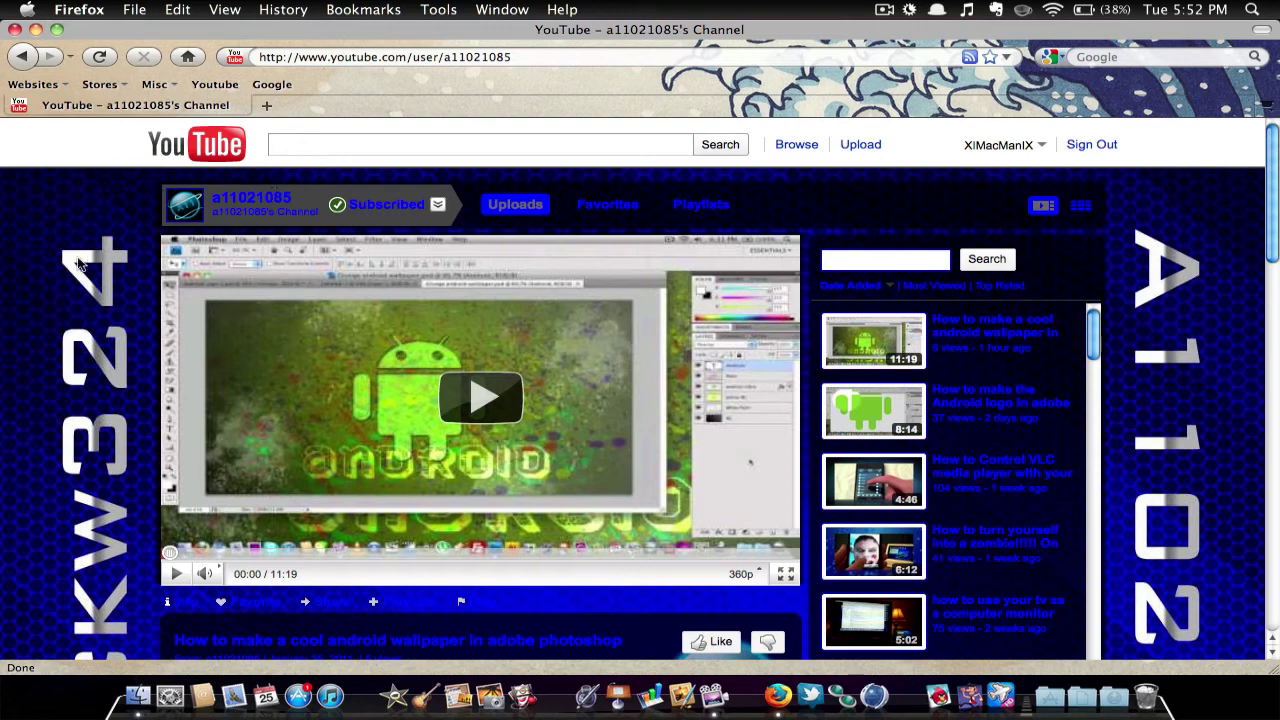
Open the background image of the channel page on its own
{"action": "scroll", "coordinate": [62, 250], "scroll_direction": "down", "scroll_amount": 3}
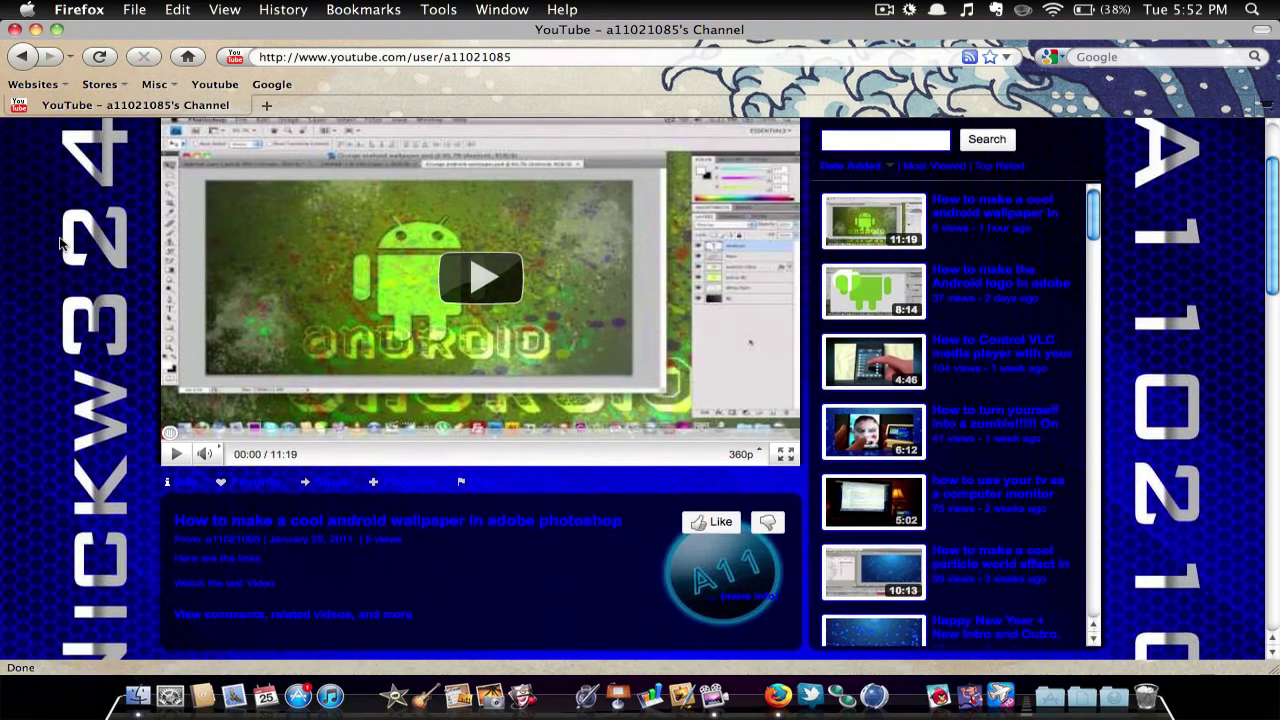
{"action": "scroll", "coordinate": [70, 275], "scroll_direction": "up", "scroll_amount": 3}
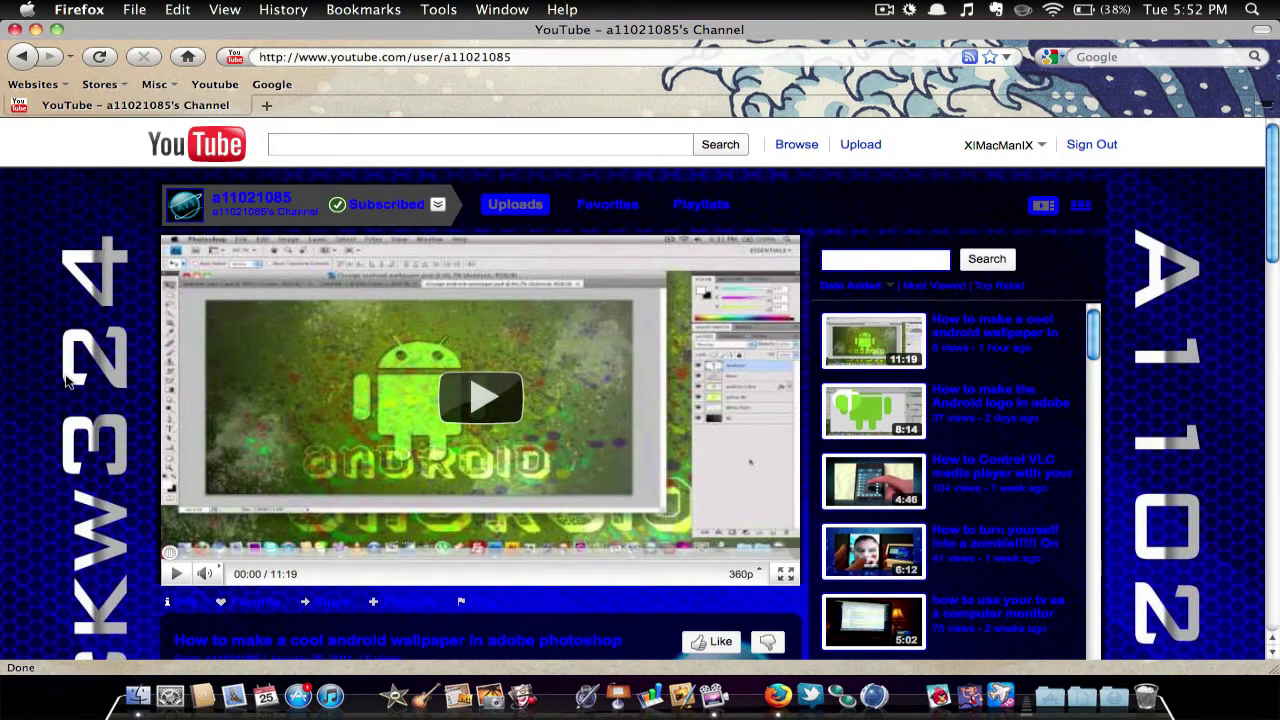
{"action": "right_click", "coordinate": [68, 380]}
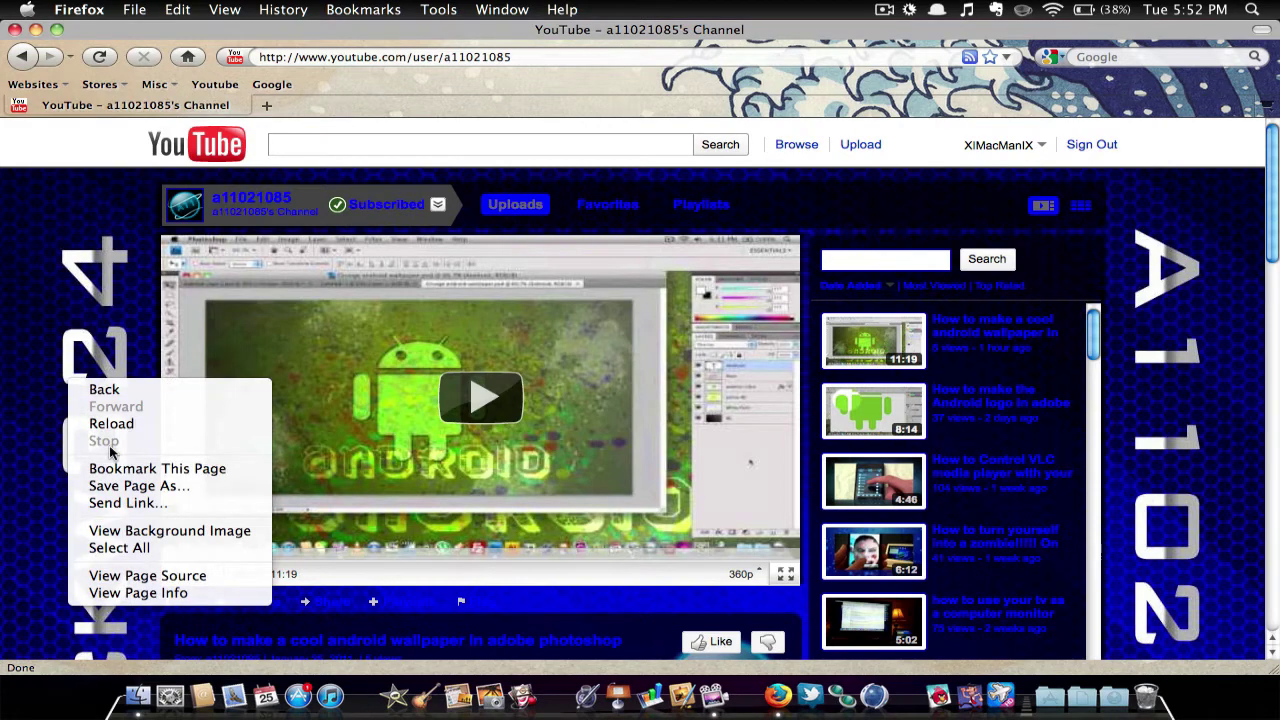
{"action": "left_click", "coordinate": [131, 531]}
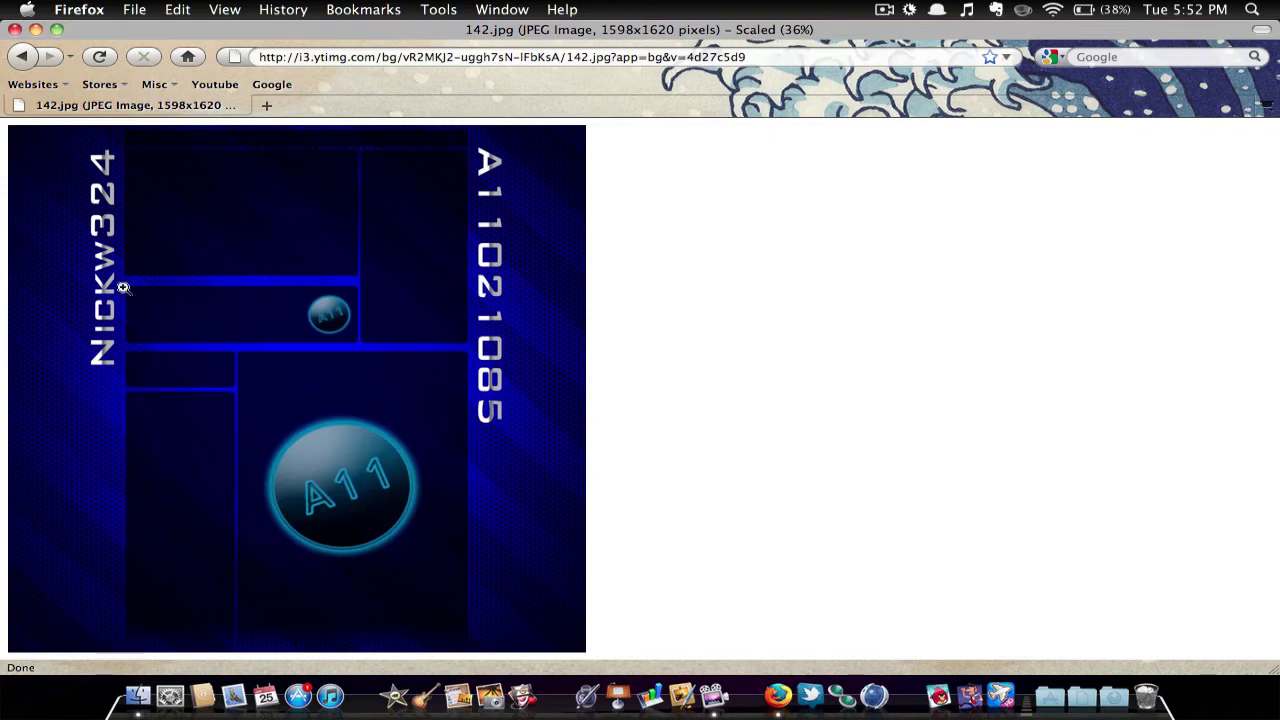
Save the background image to the Desktop as template.jpg and dismiss the downloads list
{"action": "right_click", "coordinate": [213, 288]}
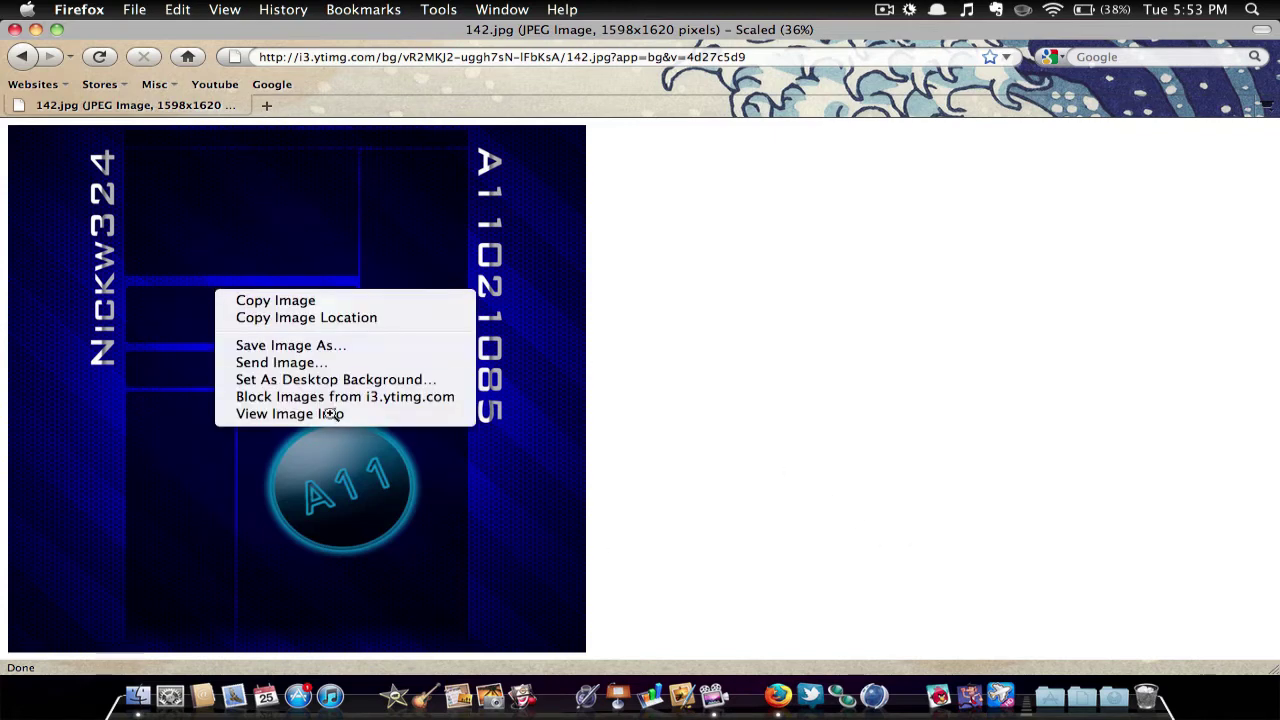
{"action": "left_click", "coordinate": [314, 347]}
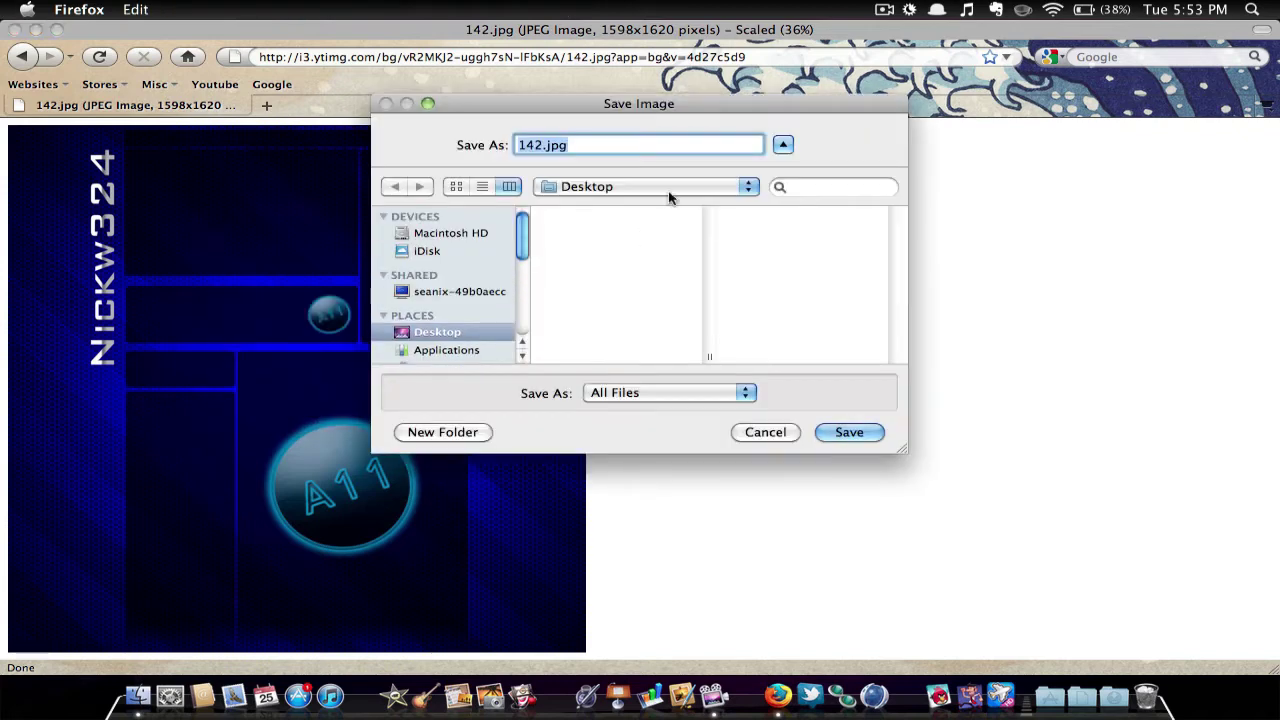
{"action": "left_click", "coordinate": [521, 145]}
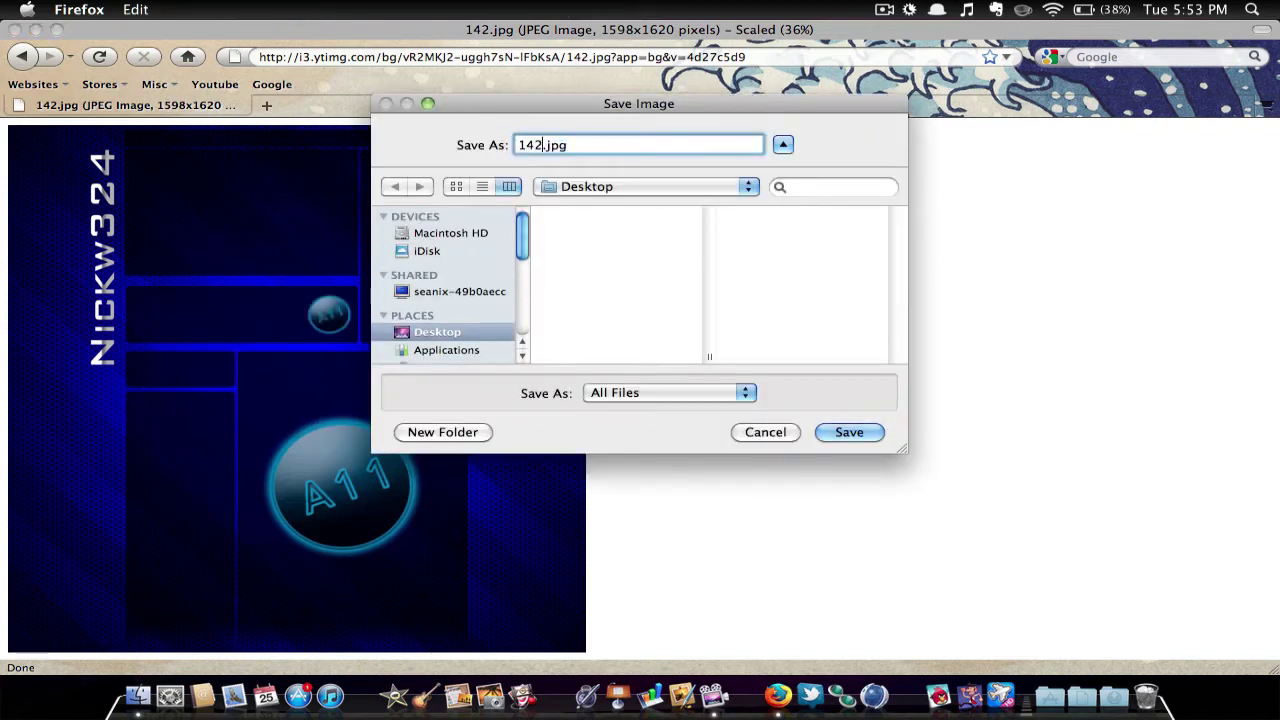
{"action": "key", "text": "BackSpace"}
{"action": "key", "text": "BackSpace"}
{"action": "key", "text": "BackSpace"}
{"action": "type", "text": "template"}
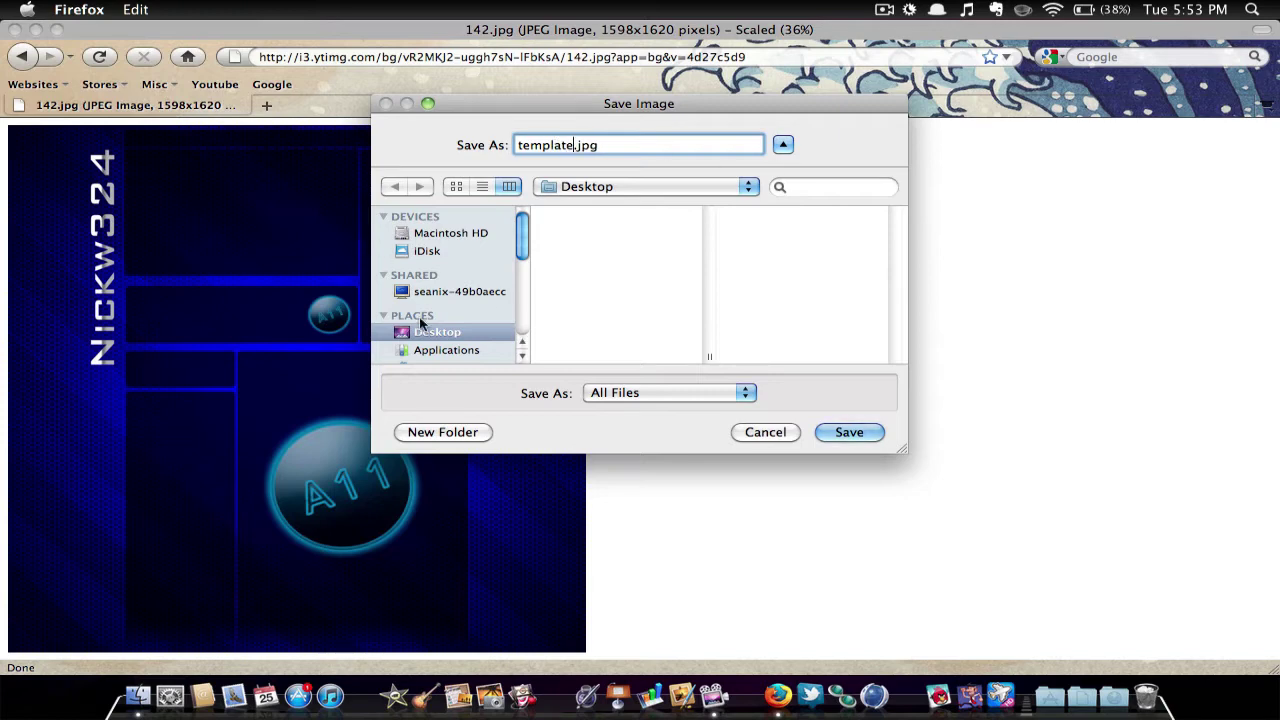
{"action": "left_click", "coordinate": [856, 426]}
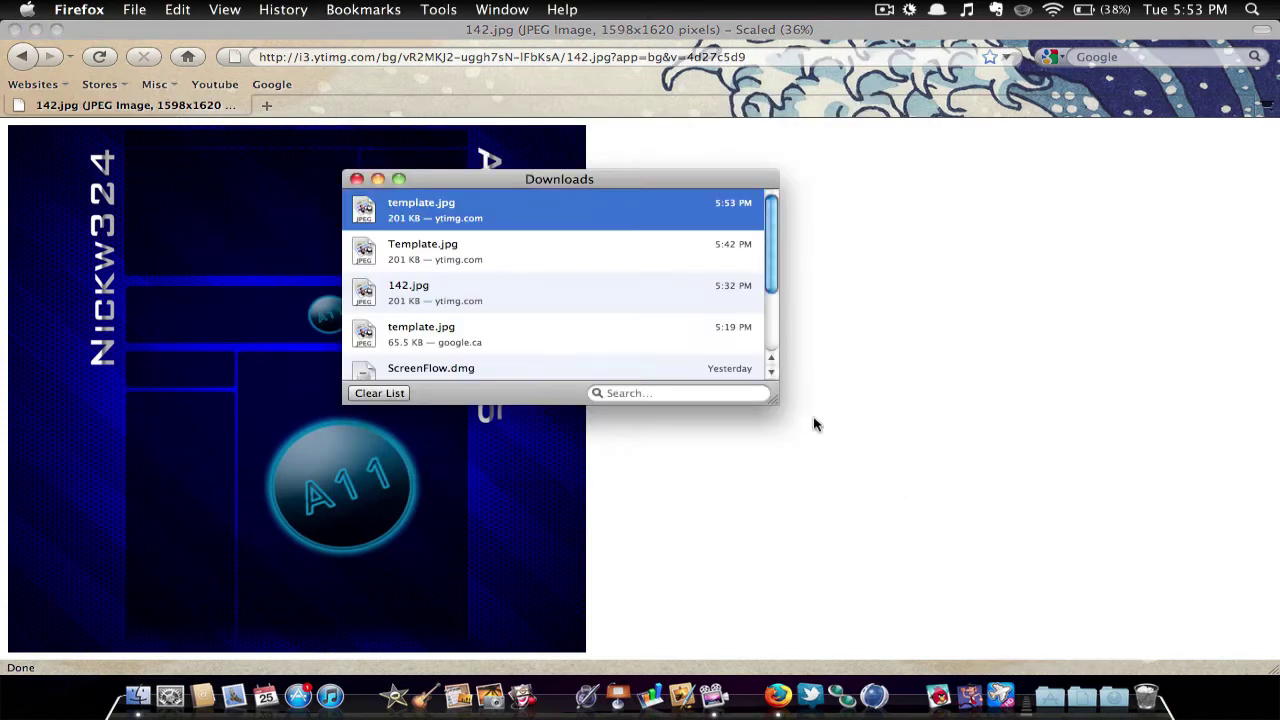
{"action": "left_click", "coordinate": [356, 180]}
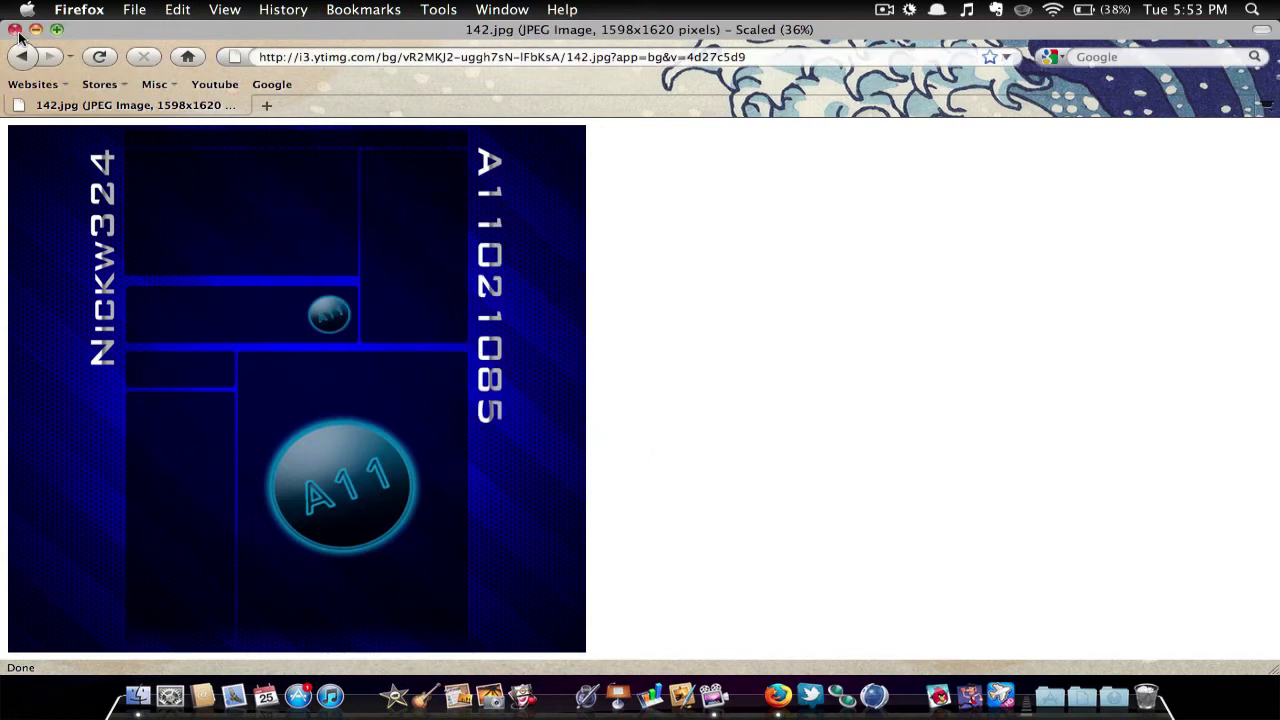
Close the browser window and open template.jpg from the desktop in Pixelmator
{"action": "left_click", "coordinate": [15, 30]}
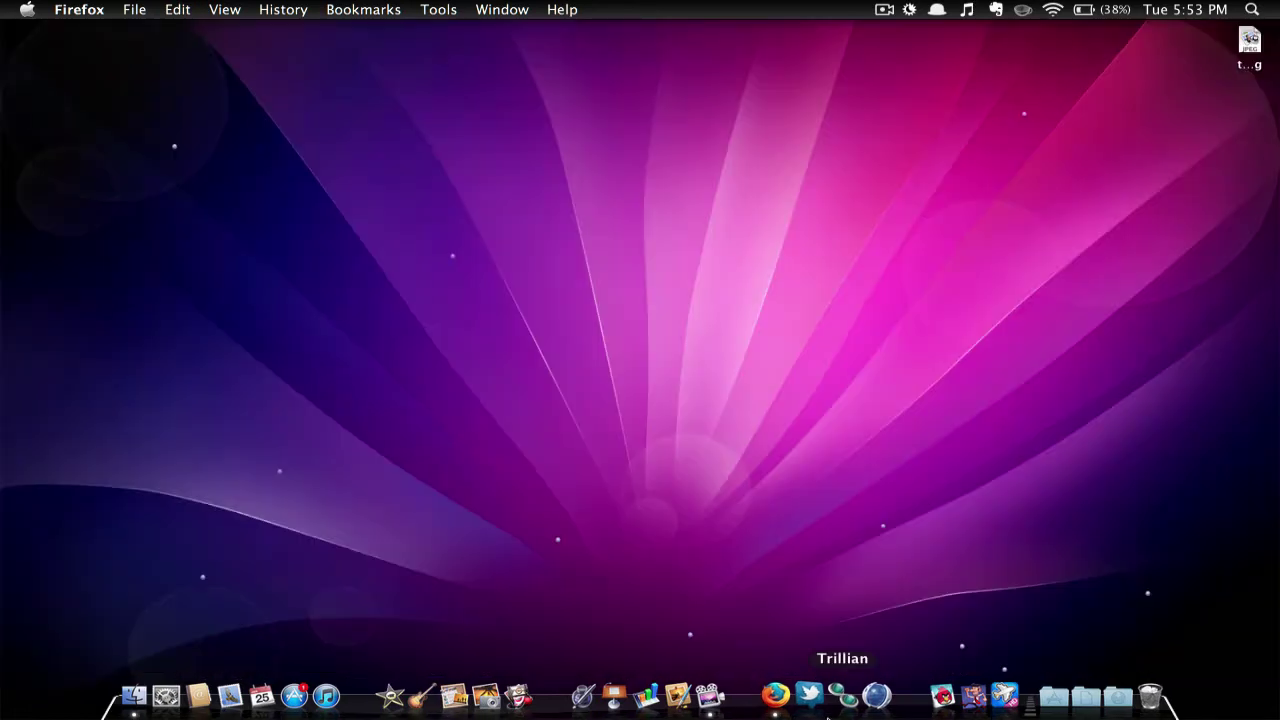
{"action": "left_click", "coordinate": [1249, 42]}
{"action": "left_click_drag", "start_coordinate": [1249, 40], "coordinate": [684, 701]}
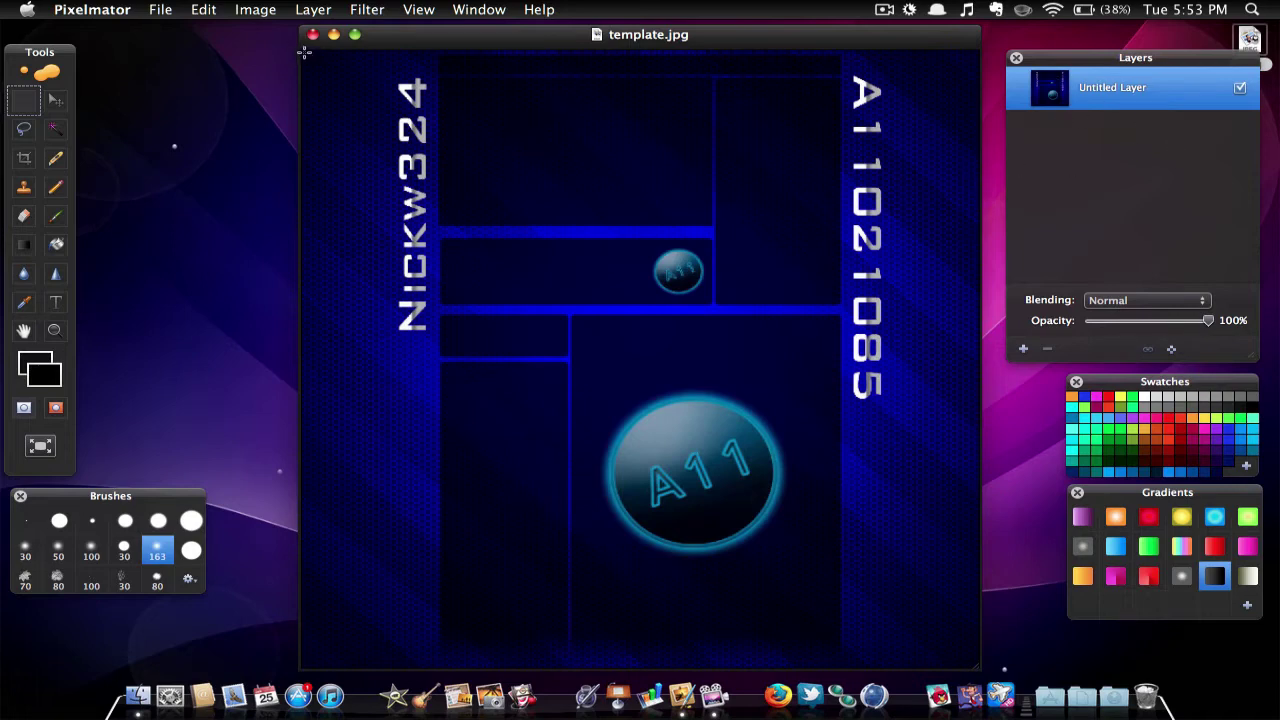
Add a new layer above the template image and make a rectangular selection around the thin strip at the top of the layout
{"action": "left_click_drag", "start_coordinate": [305, 52], "coordinate": [390, 147]}
{"action": "left_click", "coordinate": [1023, 349]}
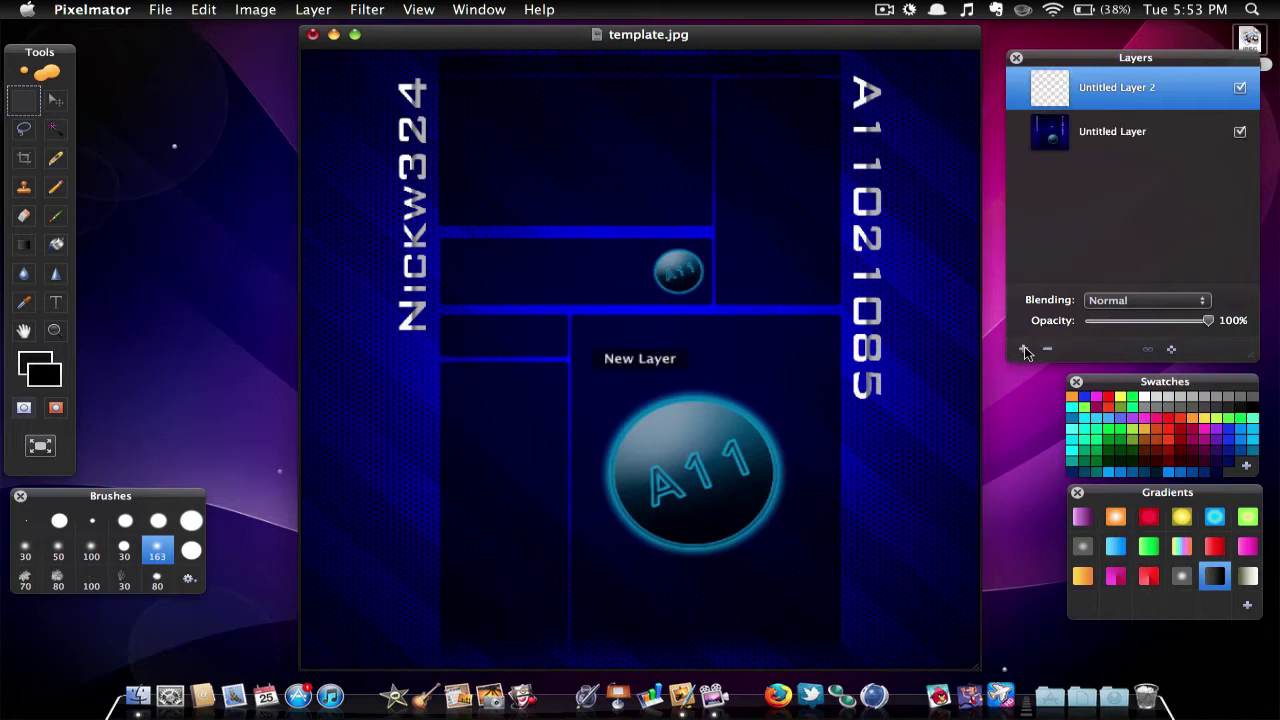
{"action": "left_click", "coordinate": [1093, 135]}
{"action": "left_click", "coordinate": [1093, 98]}
{"action": "left_click_drag", "start_coordinate": [536, 75], "coordinate": [842, 72]}
Set the colour to Snow white and fill the selected top strip with the Paint Bucket
{"action": "left_click", "coordinate": [40, 375]}
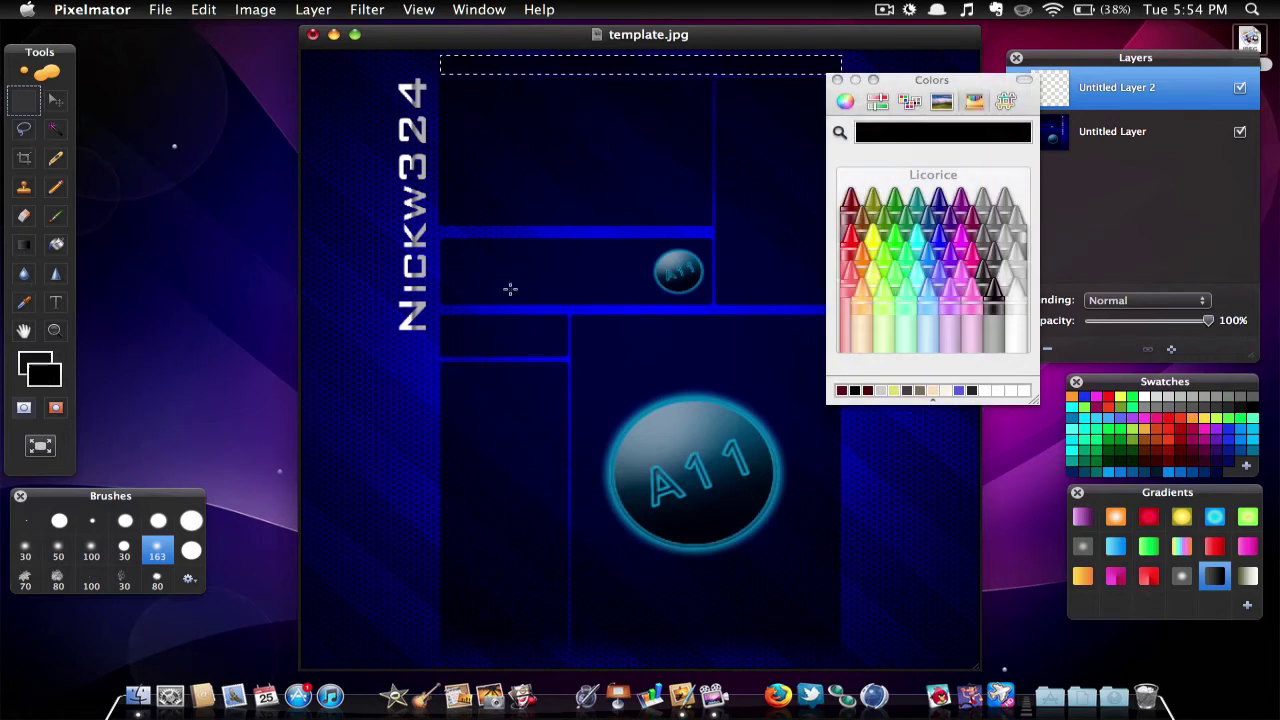
{"action": "left_click", "coordinate": [1015, 300]}
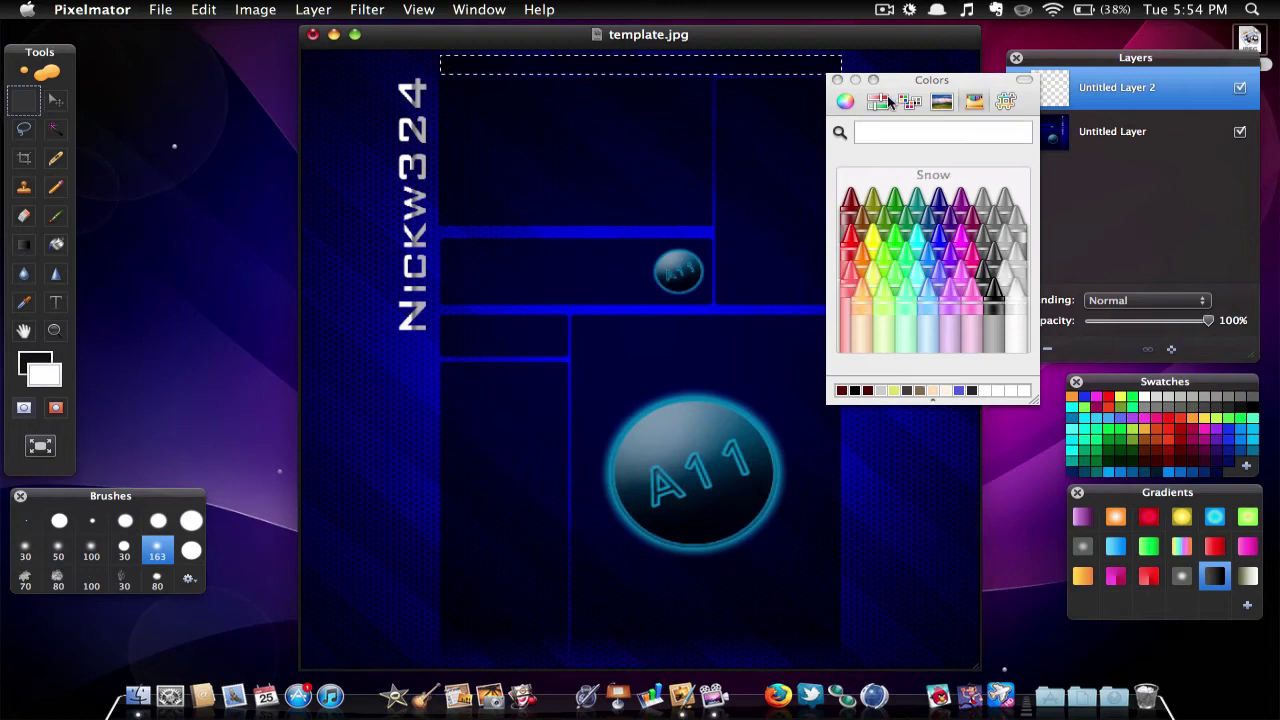
{"action": "left_click", "coordinate": [837, 79]}
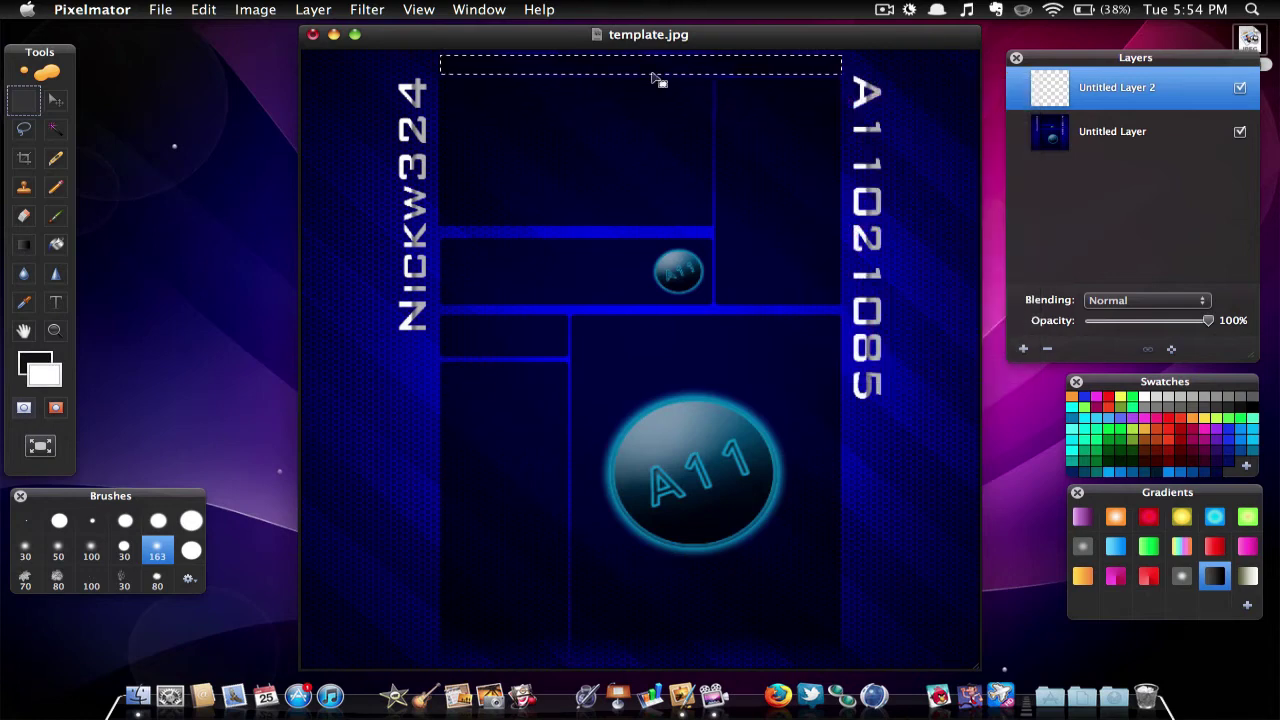
{"action": "left_click", "coordinate": [57, 242]}
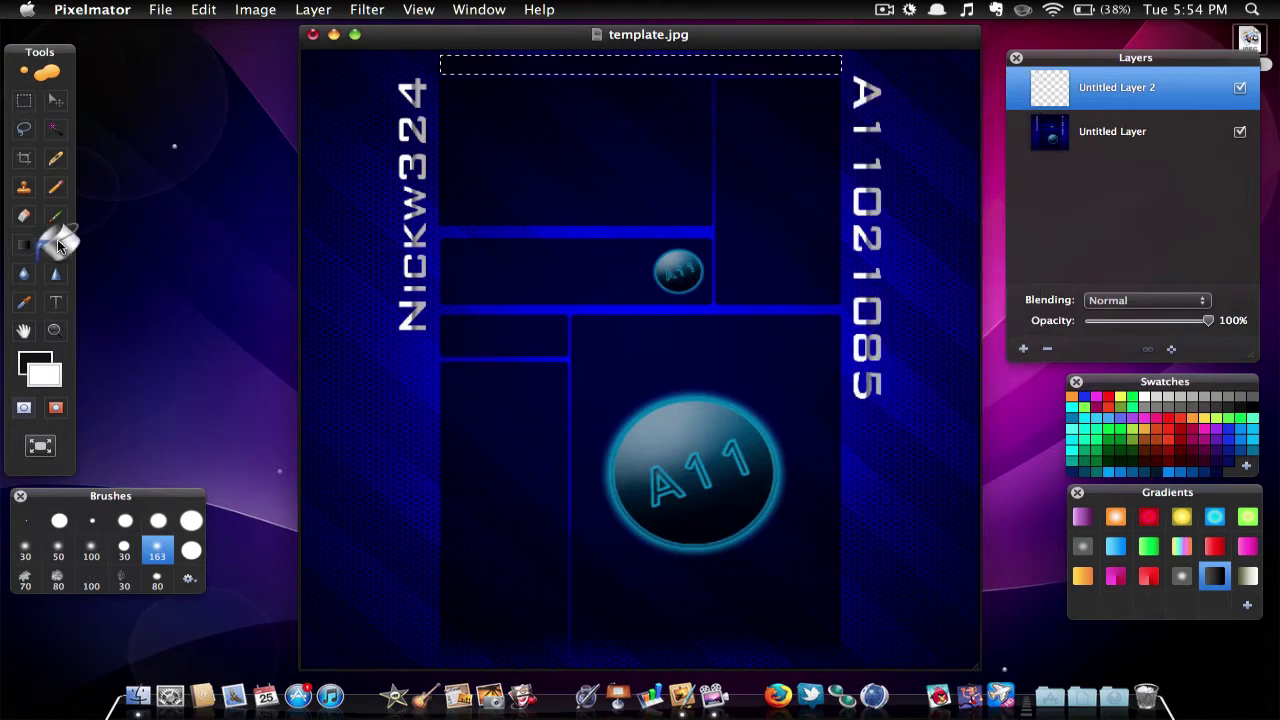
{"action": "left_click", "coordinate": [654, 62]}
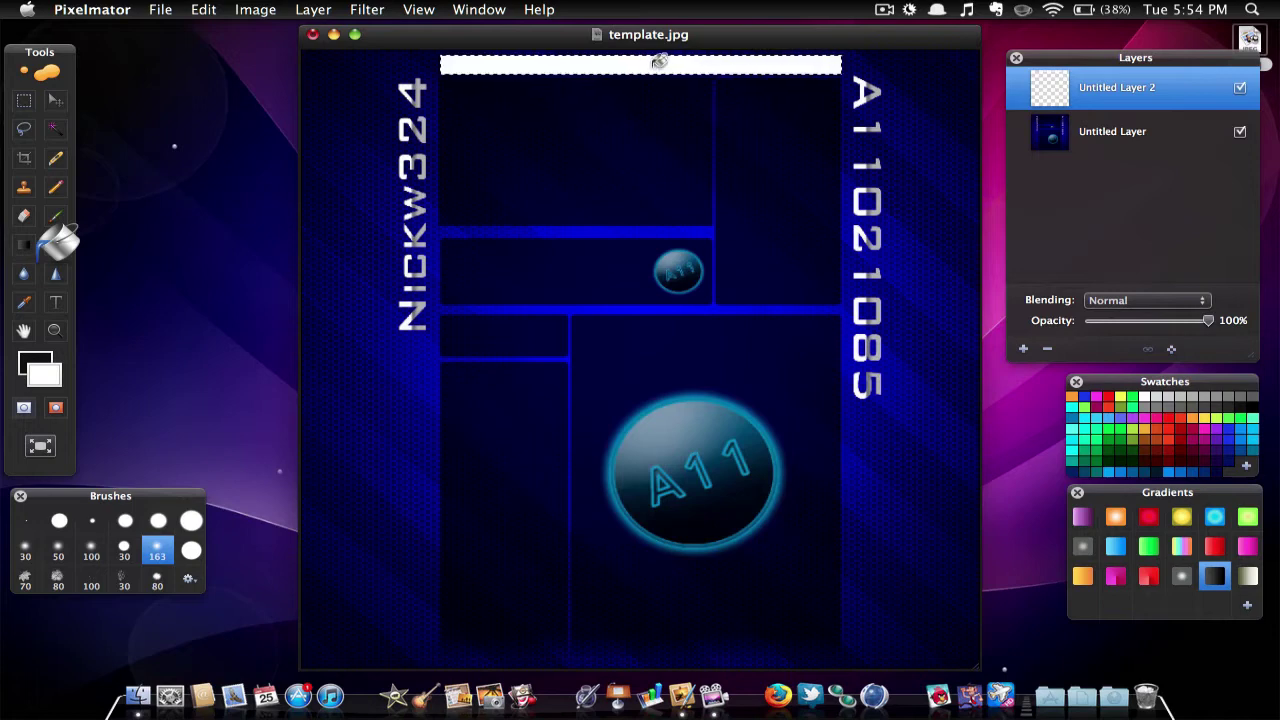
Rename the layer with the white strip to "Top box"
{"action": "double_click", "coordinate": [1128, 92]}
{"action": "type", "text": "Top box"}
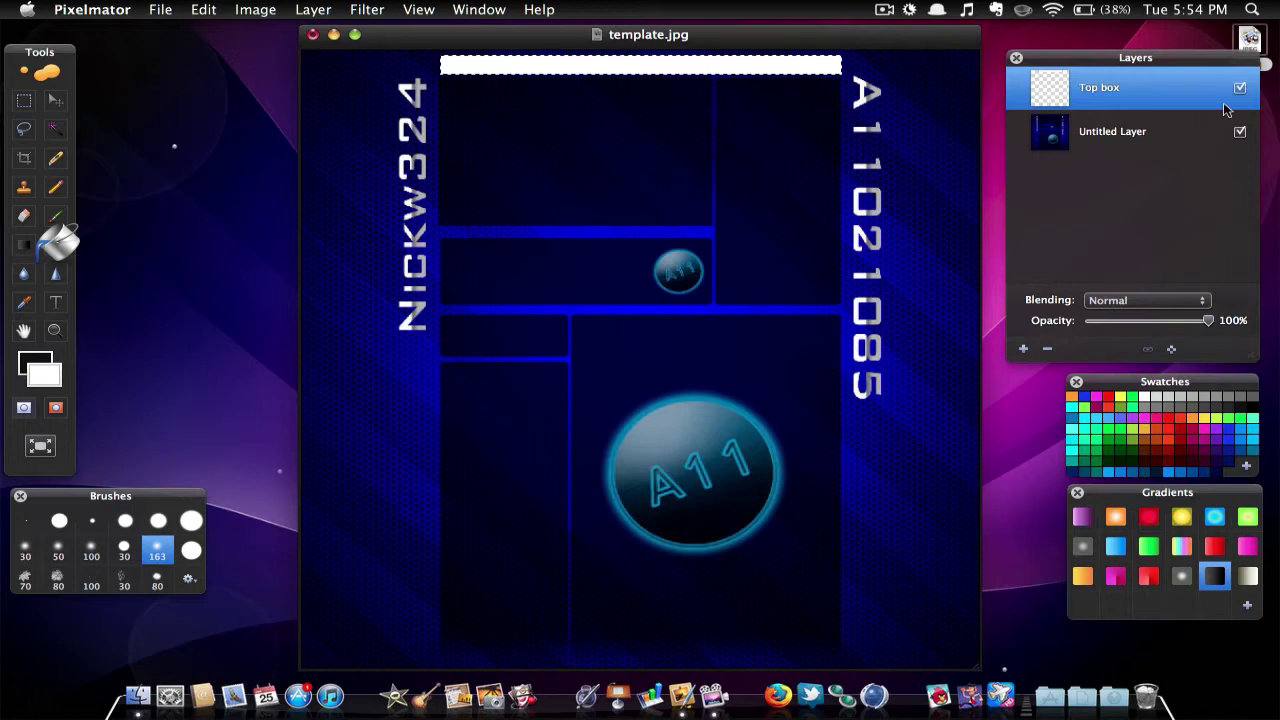
{"action": "left_click", "coordinate": [1138, 172]}
Add a new layer, select the large left box directly below the top strip, and fill it with white
{"action": "left_click", "coordinate": [1023, 349]}
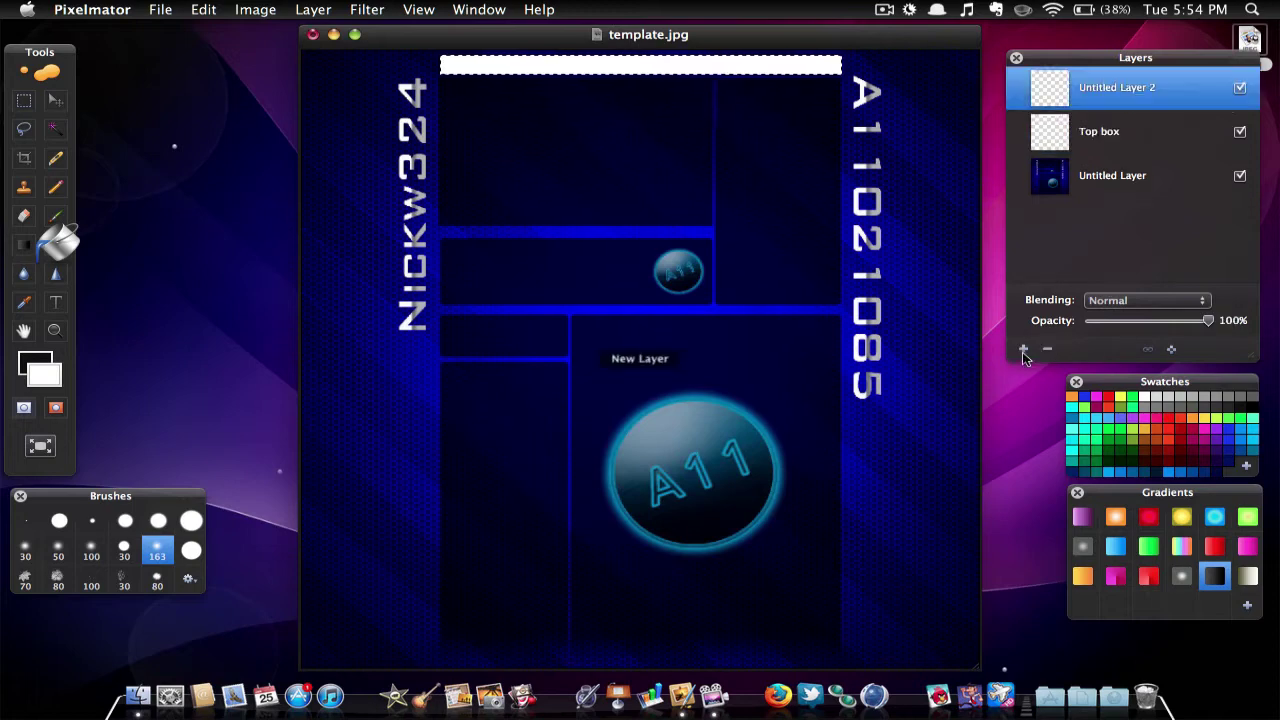
{"action": "left_click", "coordinate": [24, 100]}
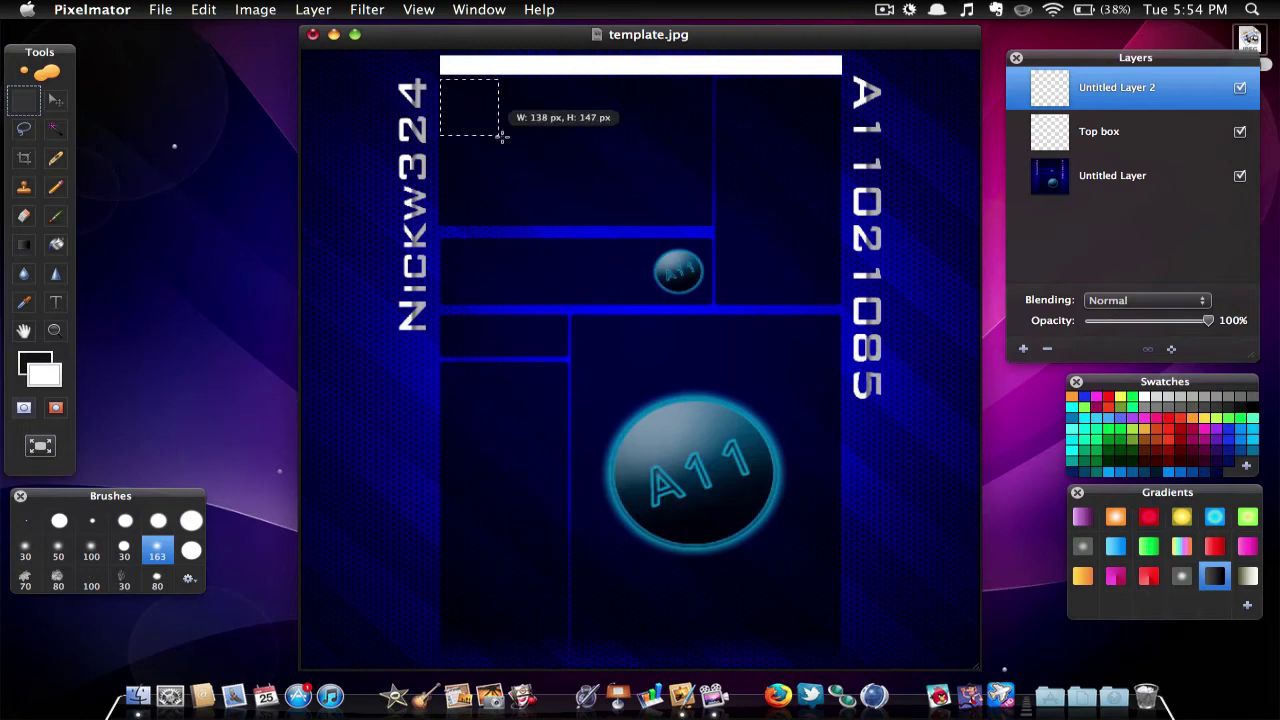
{"action": "left_click_drag", "start_coordinate": [502, 136], "coordinate": [712, 226]}
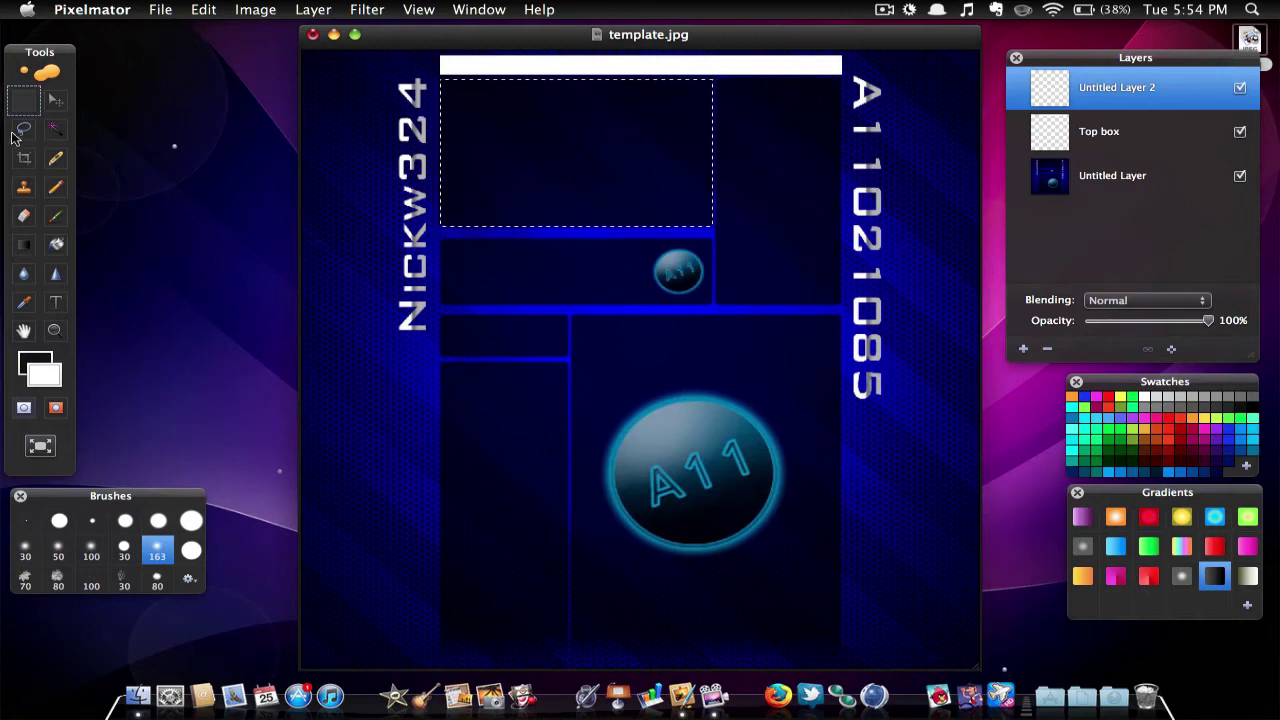
{"action": "left_click", "coordinate": [56, 244]}
{"action": "left_click", "coordinate": [529, 177]}
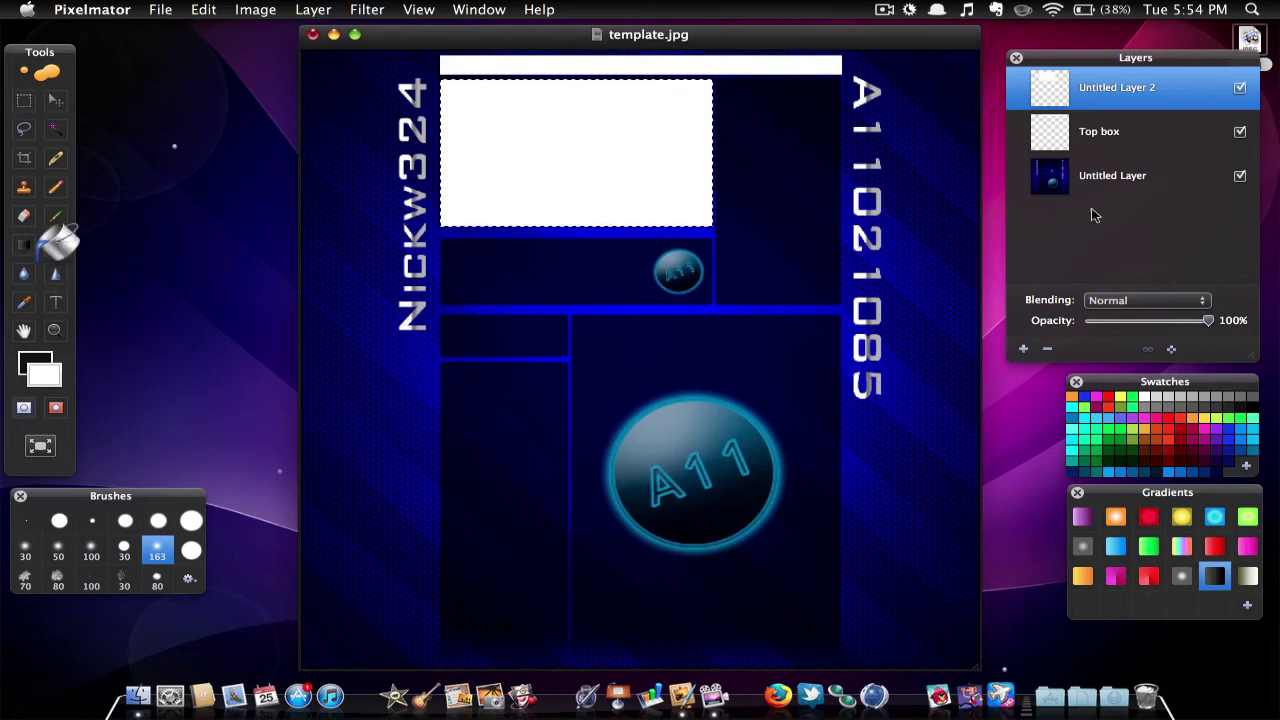
Rename the layer holding the large left box to "Left top box"
{"action": "left_click", "coordinate": [1191, 219]}
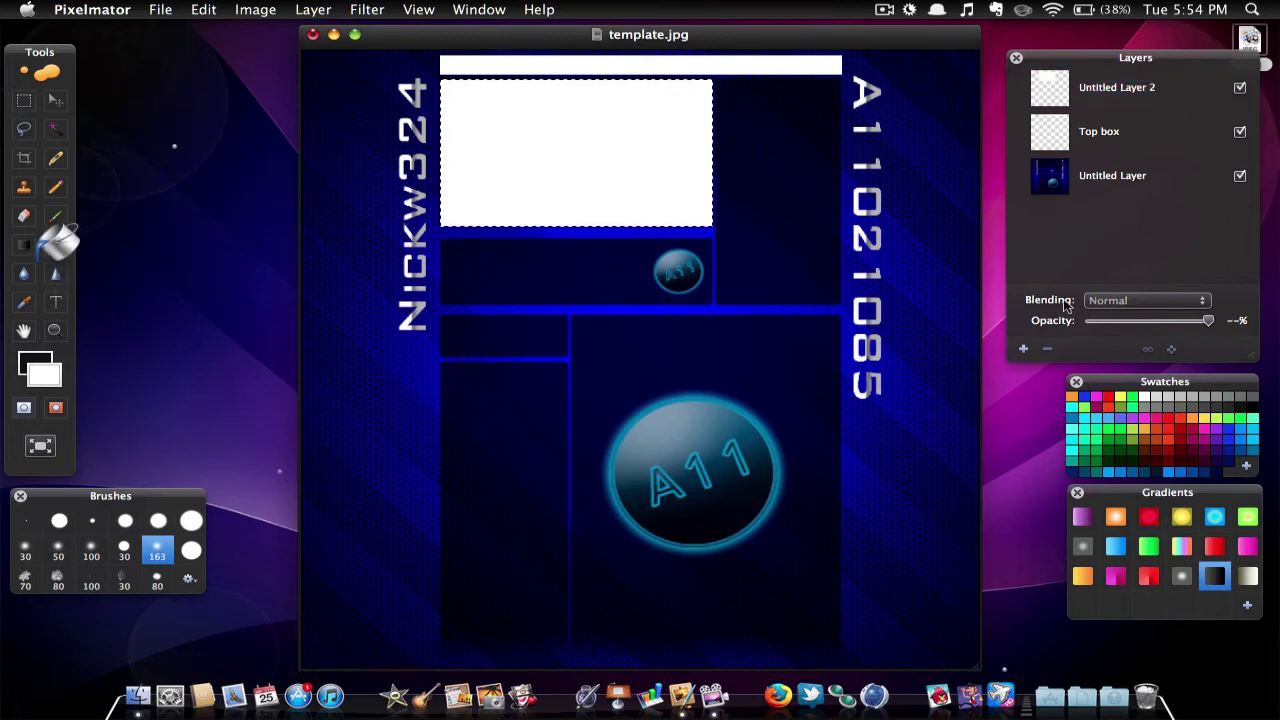
{"action": "double_click", "coordinate": [1117, 88]}
{"action": "type", "text": "4"}
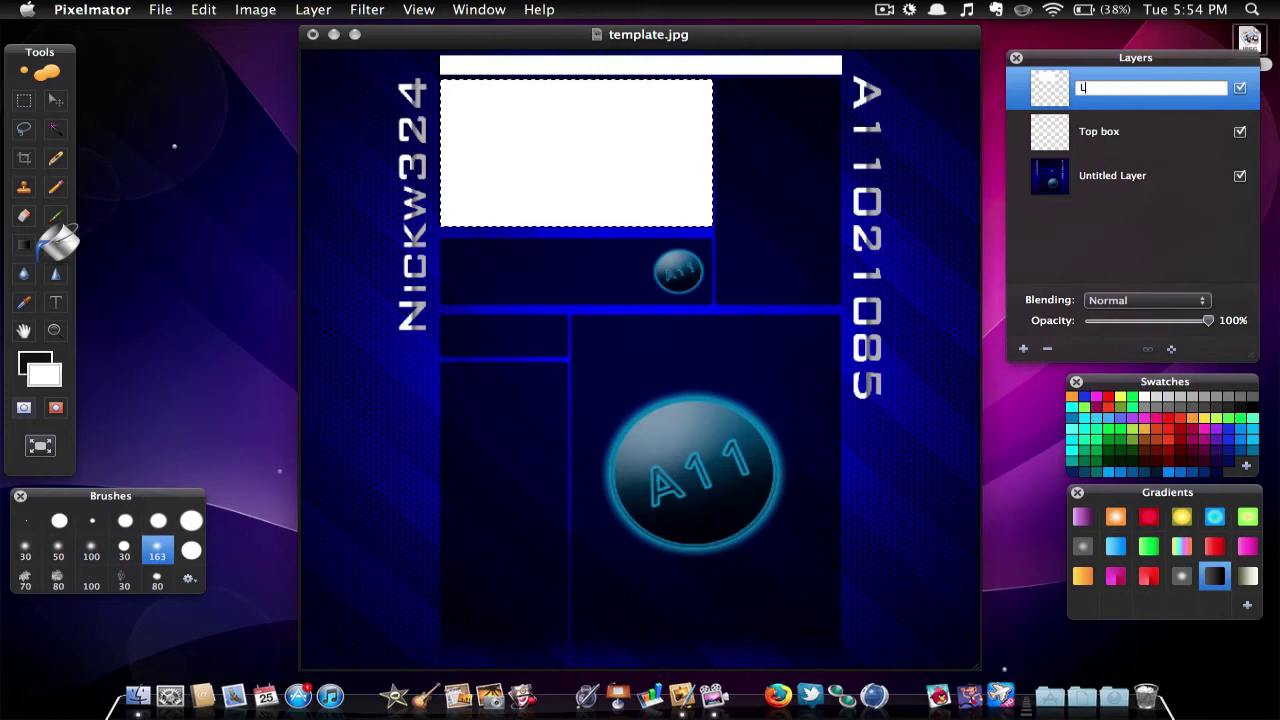
{"action": "type", "text": "eft top box"}
{"action": "key", "text": "Return"}
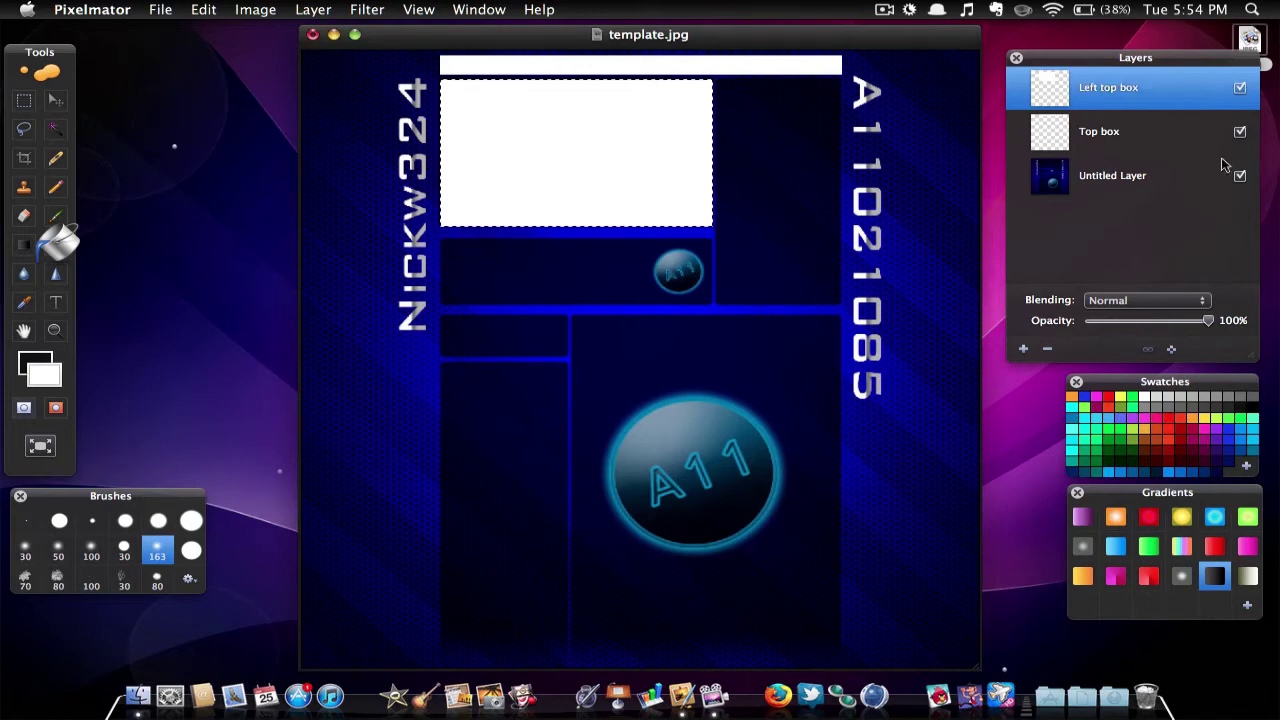
{"action": "left_click", "coordinate": [1145, 262]}
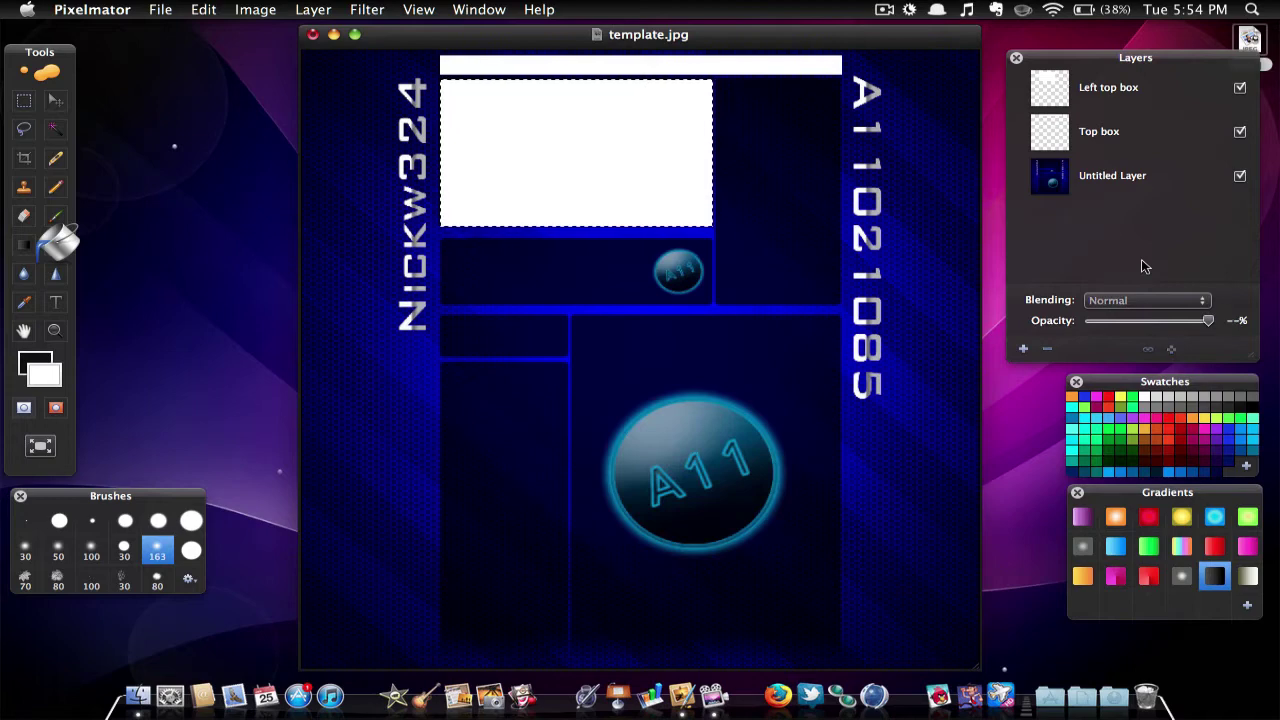
Add another layer and make a rectangular selection around the tall box at the upper right of the layout
{"action": "left_click", "coordinate": [1024, 349]}
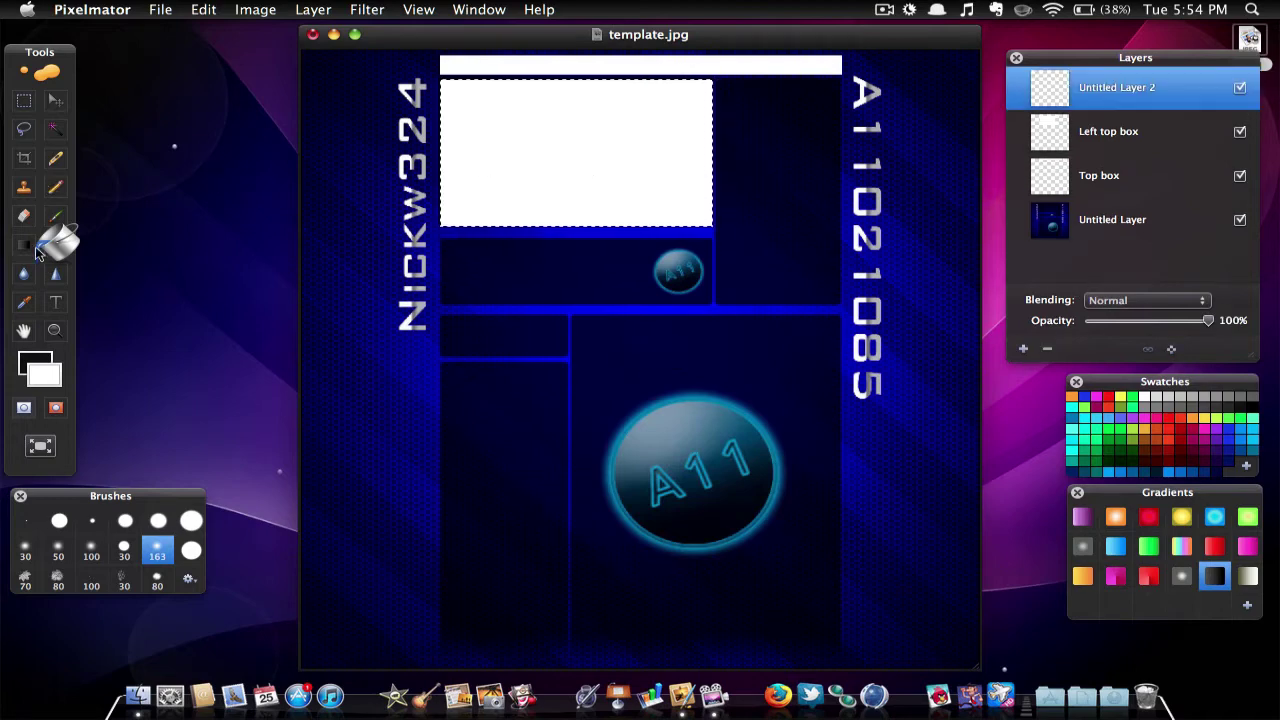
{"action": "left_click", "coordinate": [24, 100]}
{"action": "left_click", "coordinate": [740, 90]}
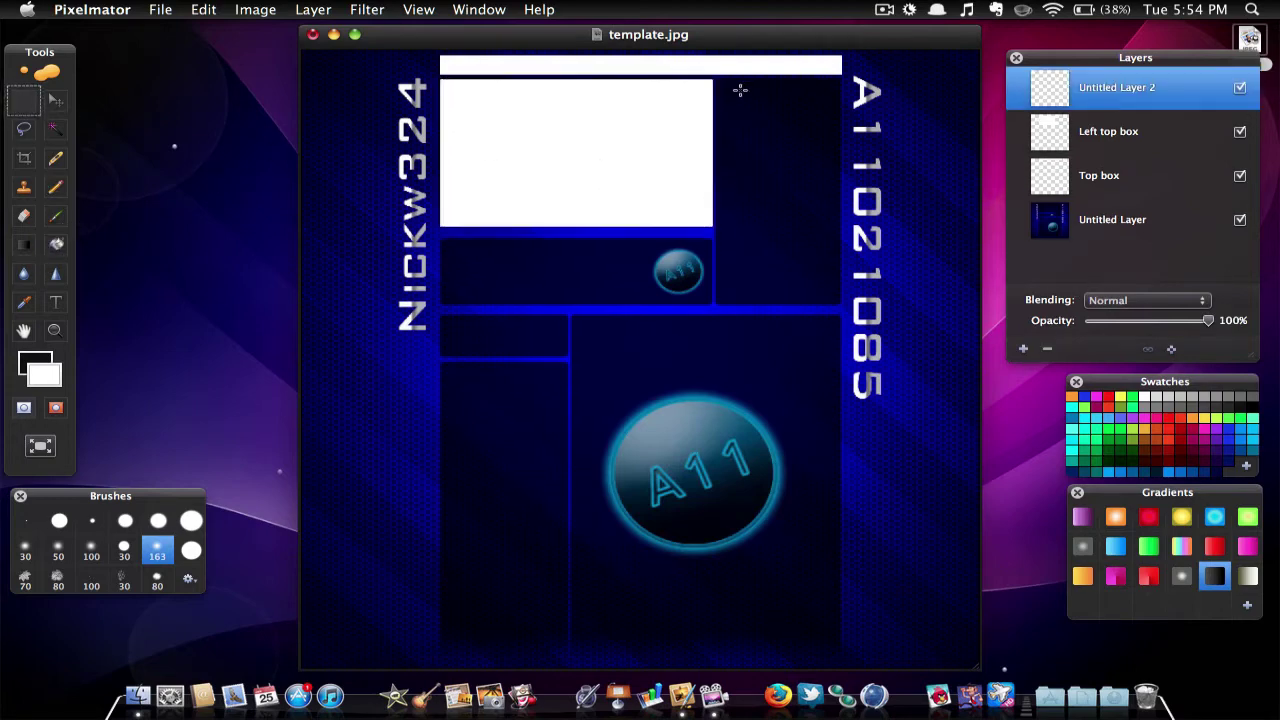
{"action": "left_click_drag", "start_coordinate": [716, 78], "coordinate": [844, 302]}
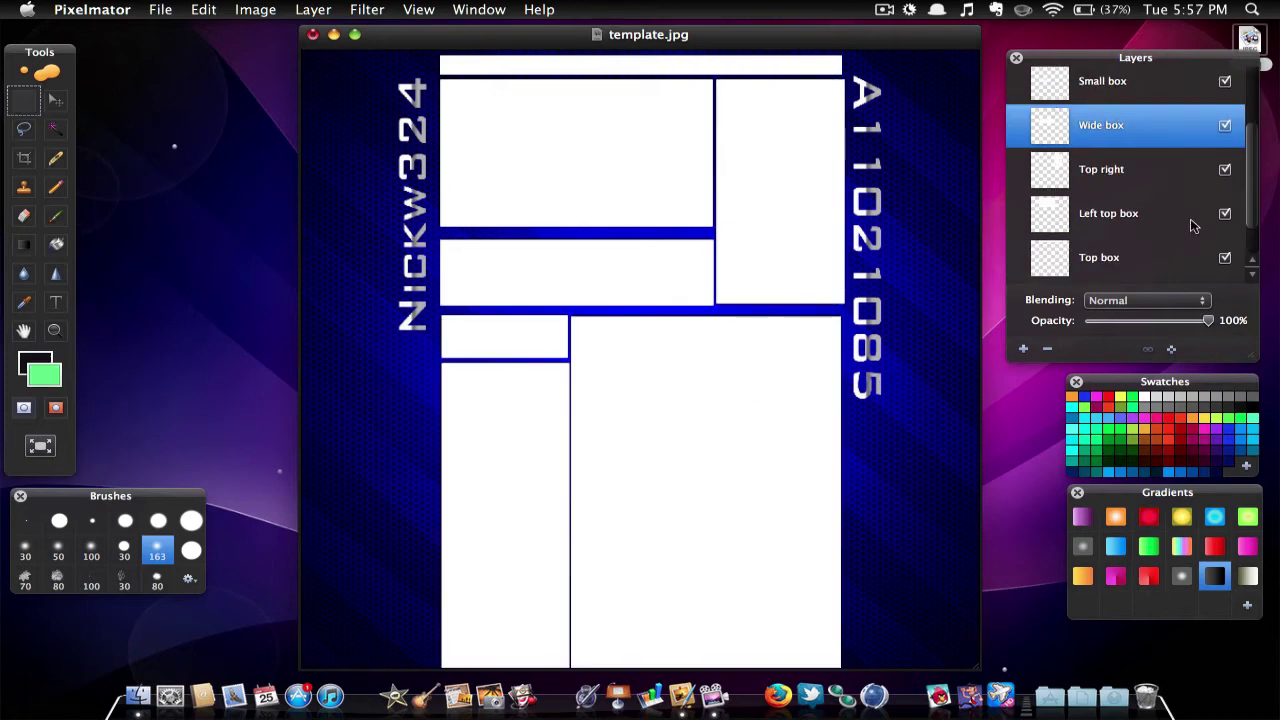
{"action": "scroll", "coordinate": [1192, 226], "scroll_direction": "down", "scroll_amount": 1}
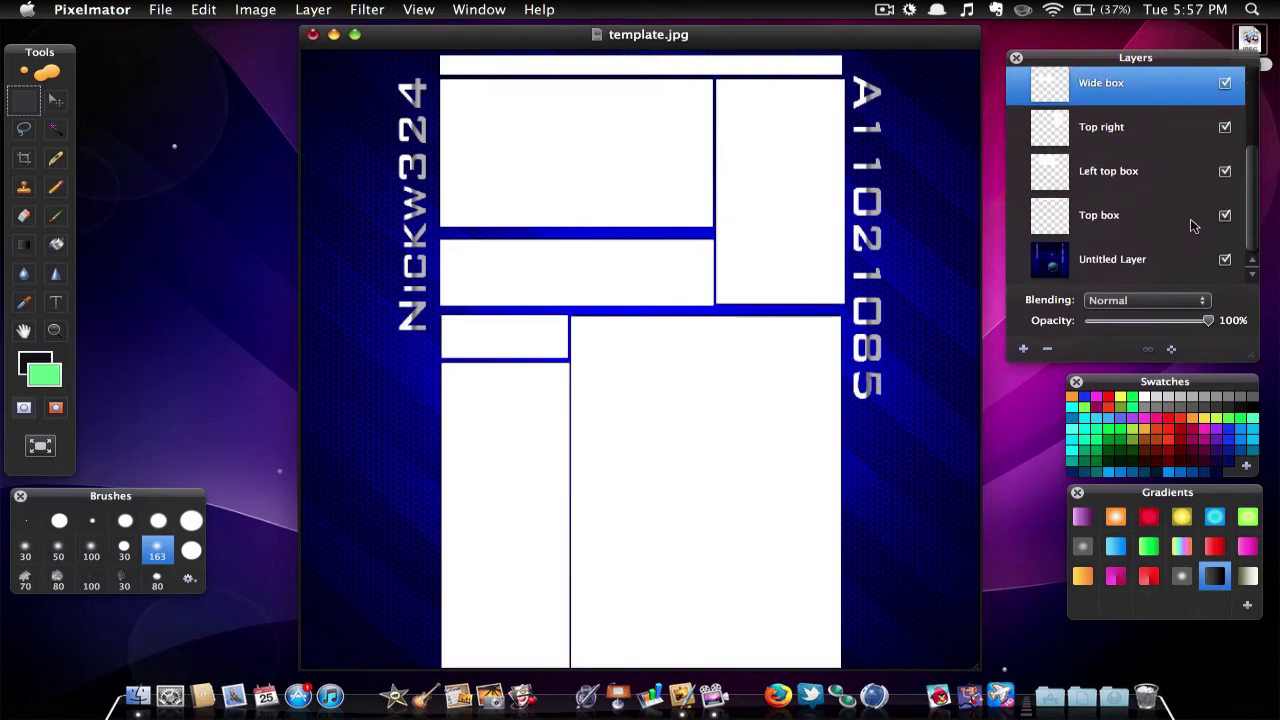
Look through the stack of box layers, selecting Top box, Left top box and Top right in turn
{"action": "scroll", "coordinate": [1192, 226], "scroll_direction": "up", "scroll_amount": 3}
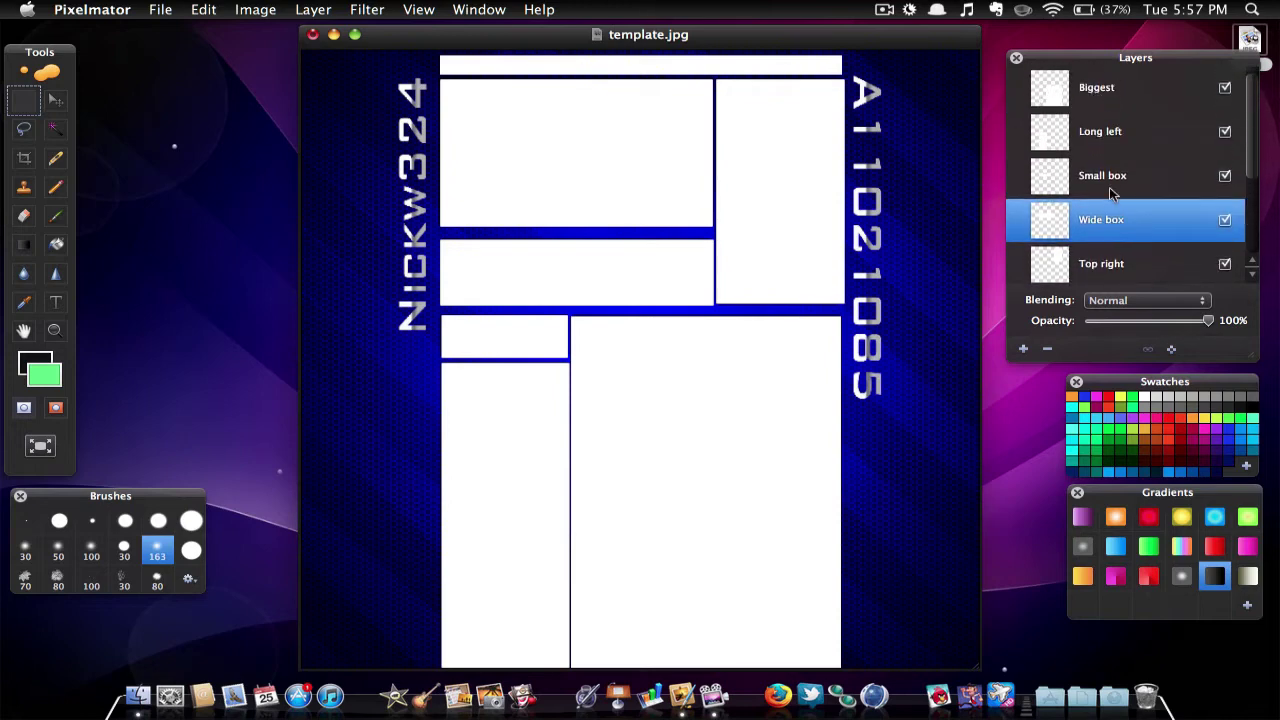
{"action": "scroll", "coordinate": [1109, 188], "scroll_direction": "down", "scroll_amount": 3}
{"action": "left_click", "coordinate": [1077, 206]}
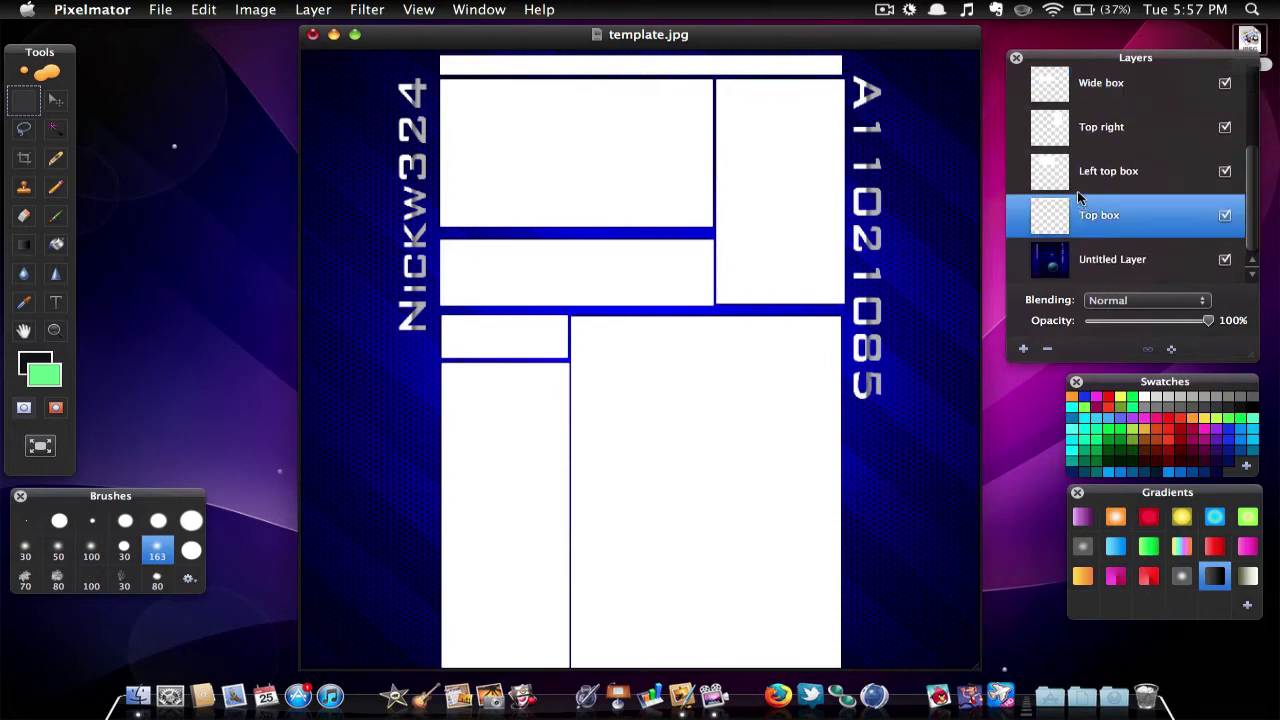
{"action": "left_click", "coordinate": [1078, 172]}
{"action": "left_click", "coordinate": [1079, 146]}
{"action": "scroll", "coordinate": [1079, 150], "scroll_direction": "up", "scroll_amount": 3}
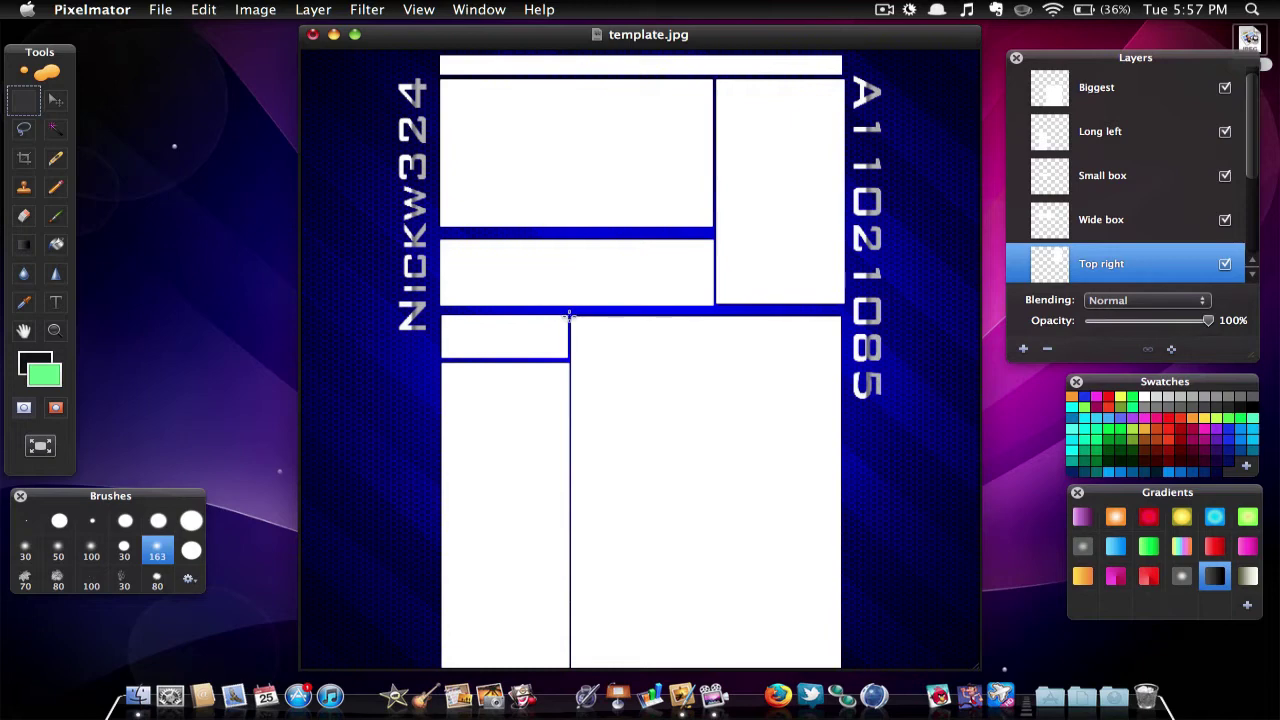
{"action": "left_click_drag", "start_coordinate": [570, 316], "coordinate": [594, 331]}
{"action": "left_click", "coordinate": [544, 346]}
Try filling the white box on the Biggest layer with green using the Paint Bucket, and undo the fill
{"action": "left_click", "coordinate": [56, 244]}
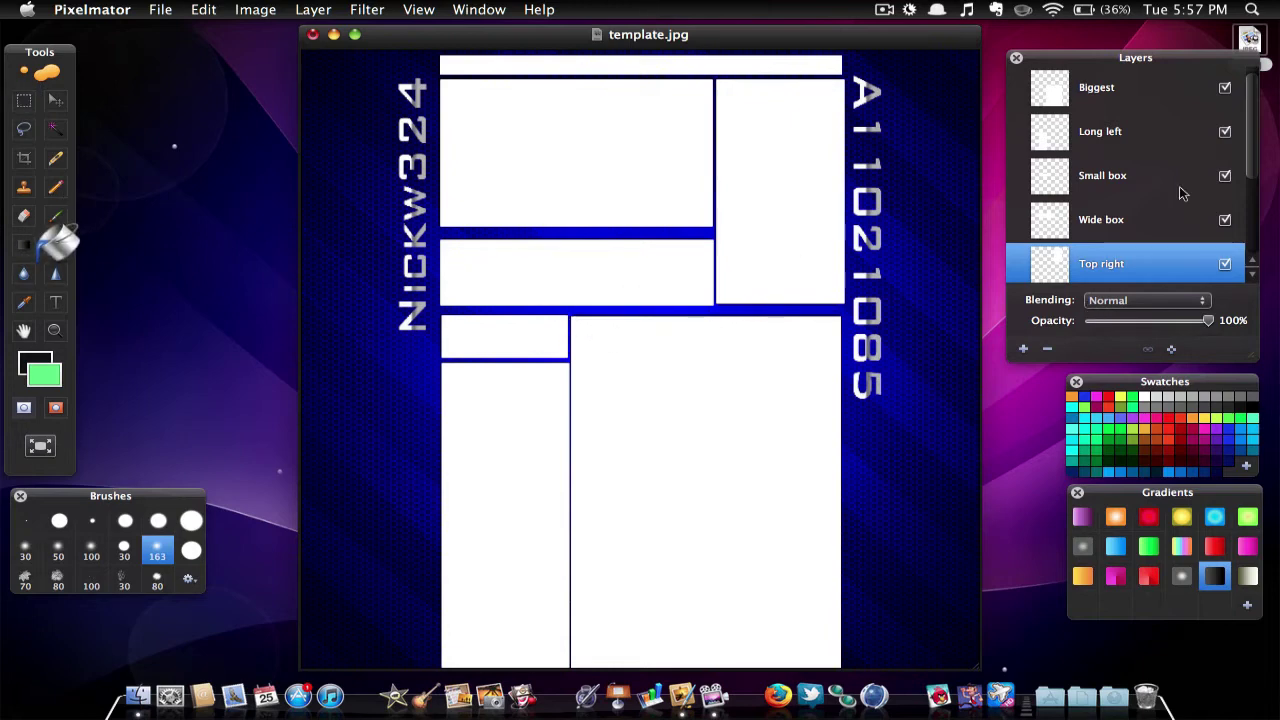
{"action": "left_click", "coordinate": [1070, 85]}
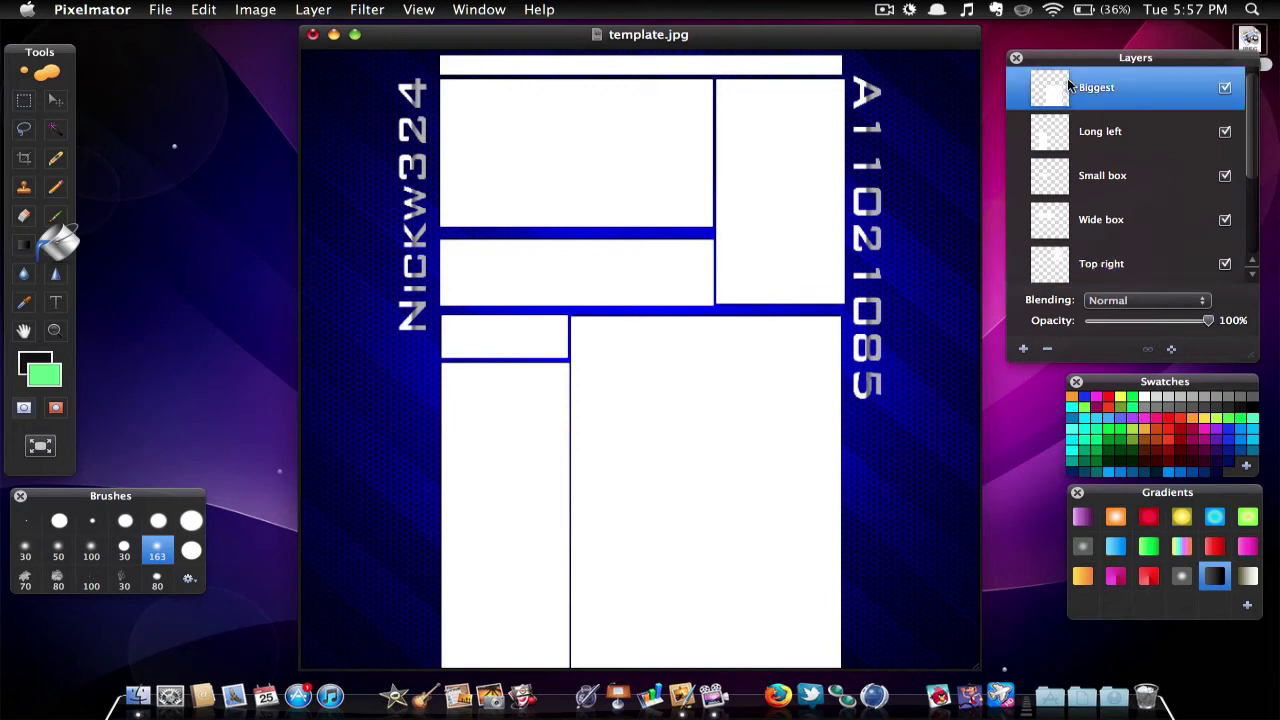
{"action": "left_click", "coordinate": [708, 429]}
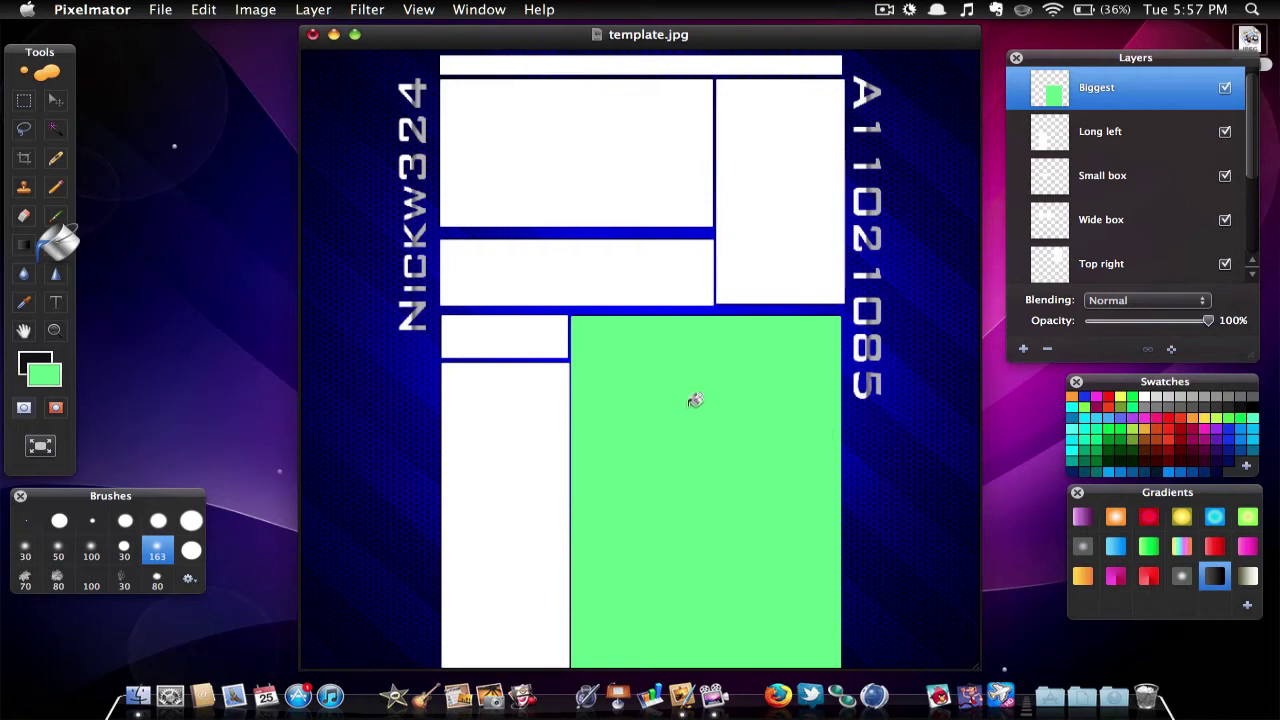
{"action": "key", "text": "super+c"}
{"action": "key", "text": "super+z"}
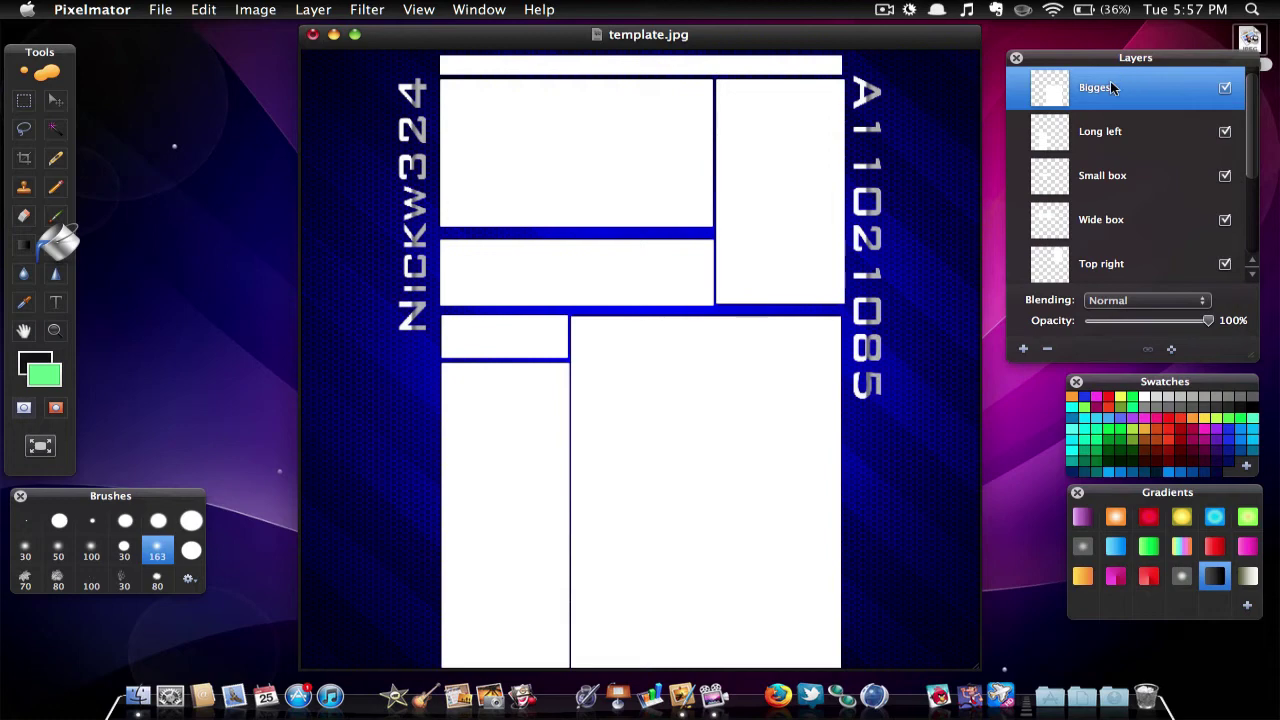
Try green fills on the Biggest layer, first in the empty area around its box, then inside the box, undoing each one
{"action": "left_click", "coordinate": [781, 242]}
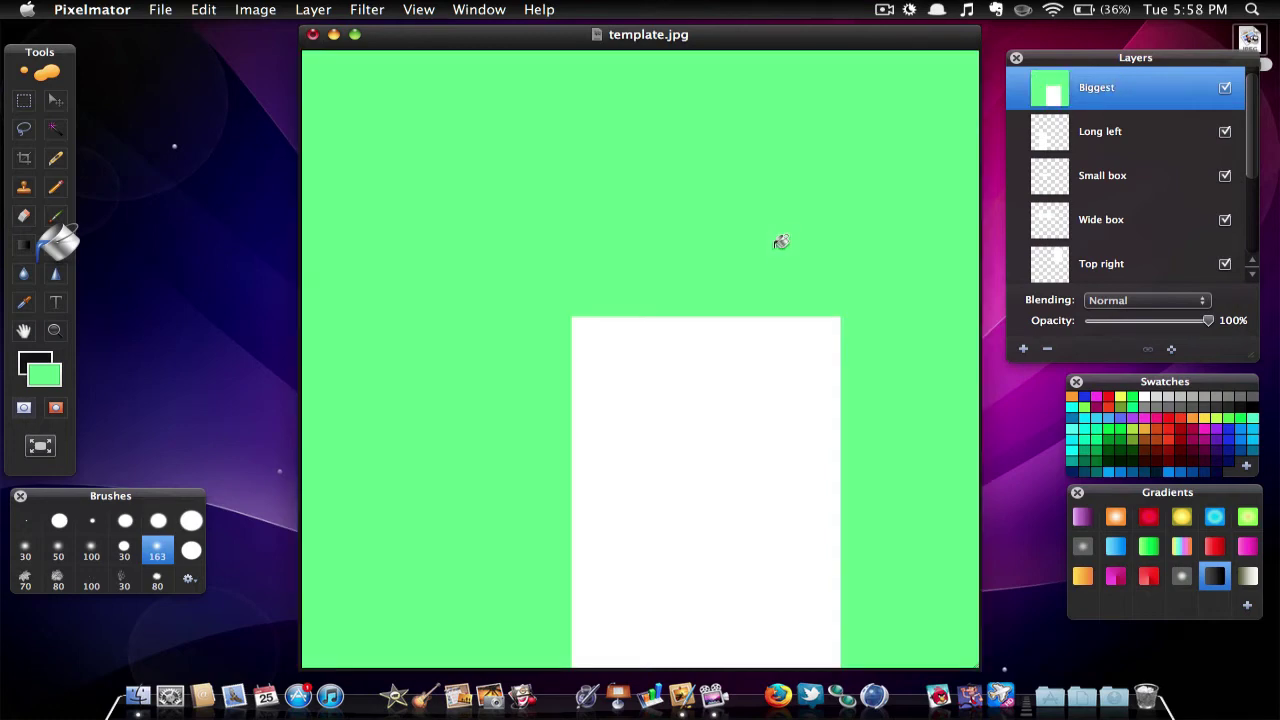
{"action": "key", "text": "super+z"}
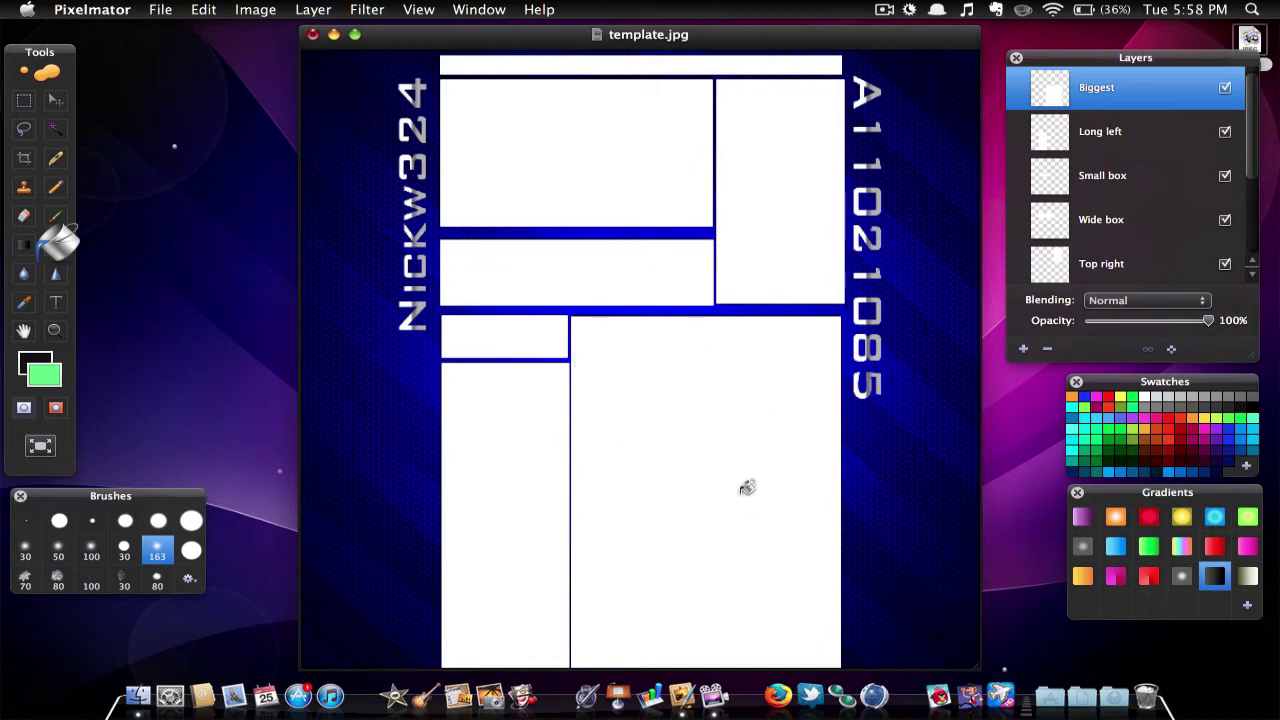
{"action": "double_click", "coordinate": [1140, 88]}
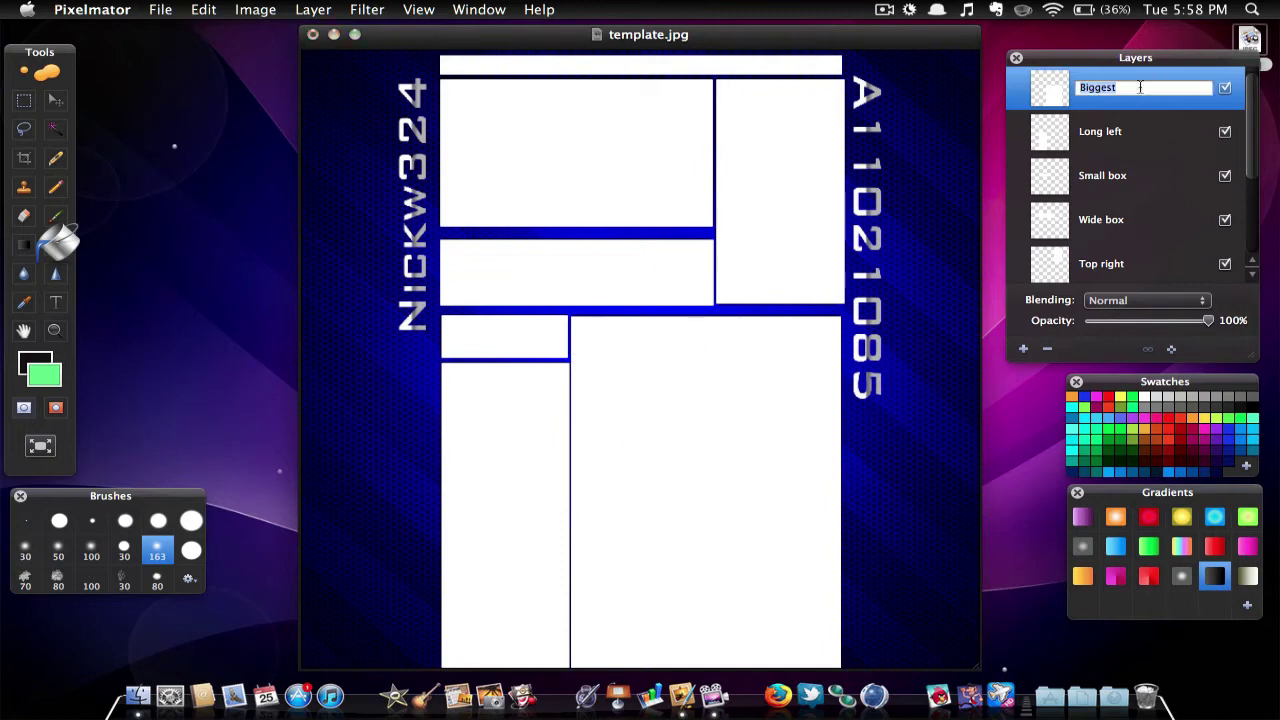
{"action": "left_click", "coordinate": [1052, 100]}
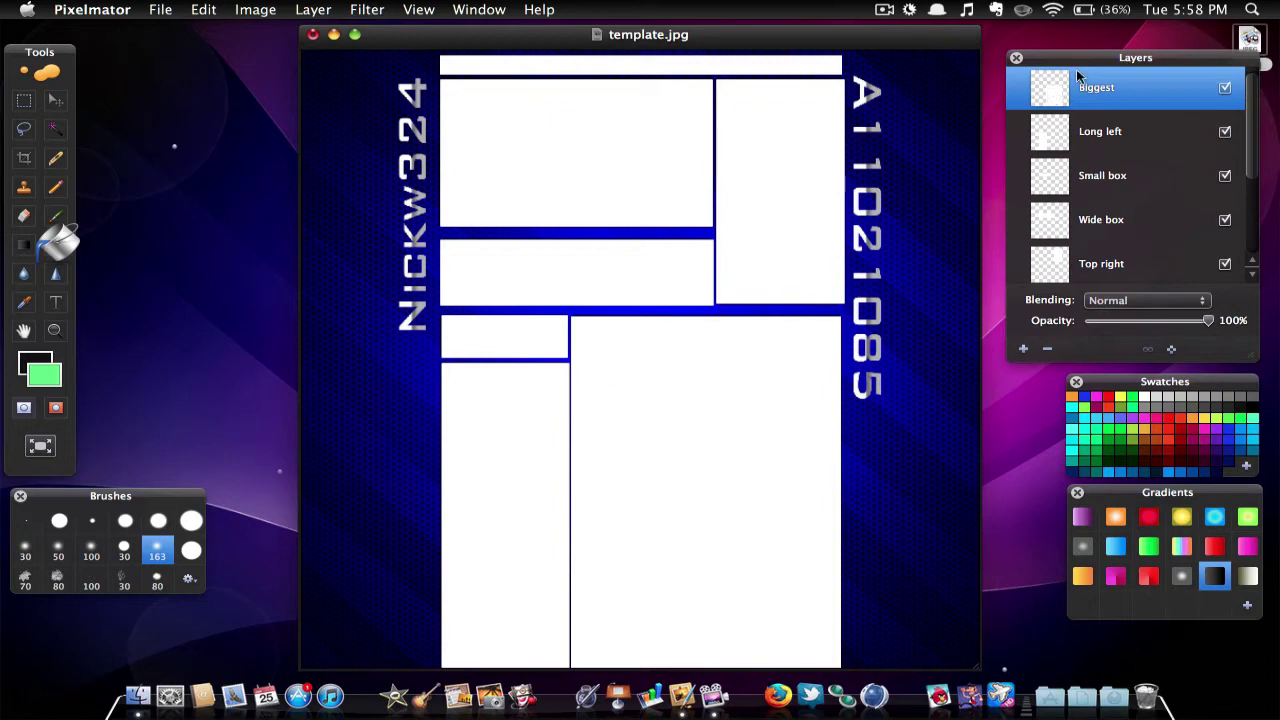
{"action": "left_click", "coordinate": [694, 405]}
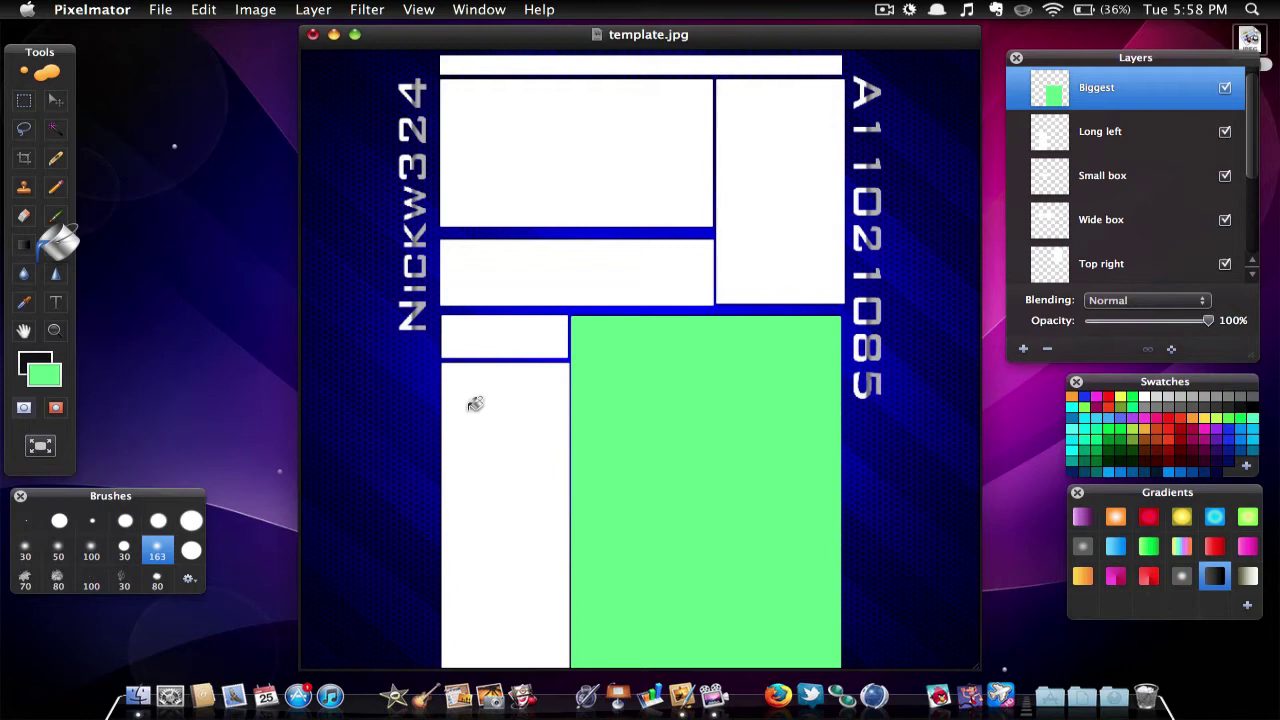
{"action": "key", "text": "super+z"}
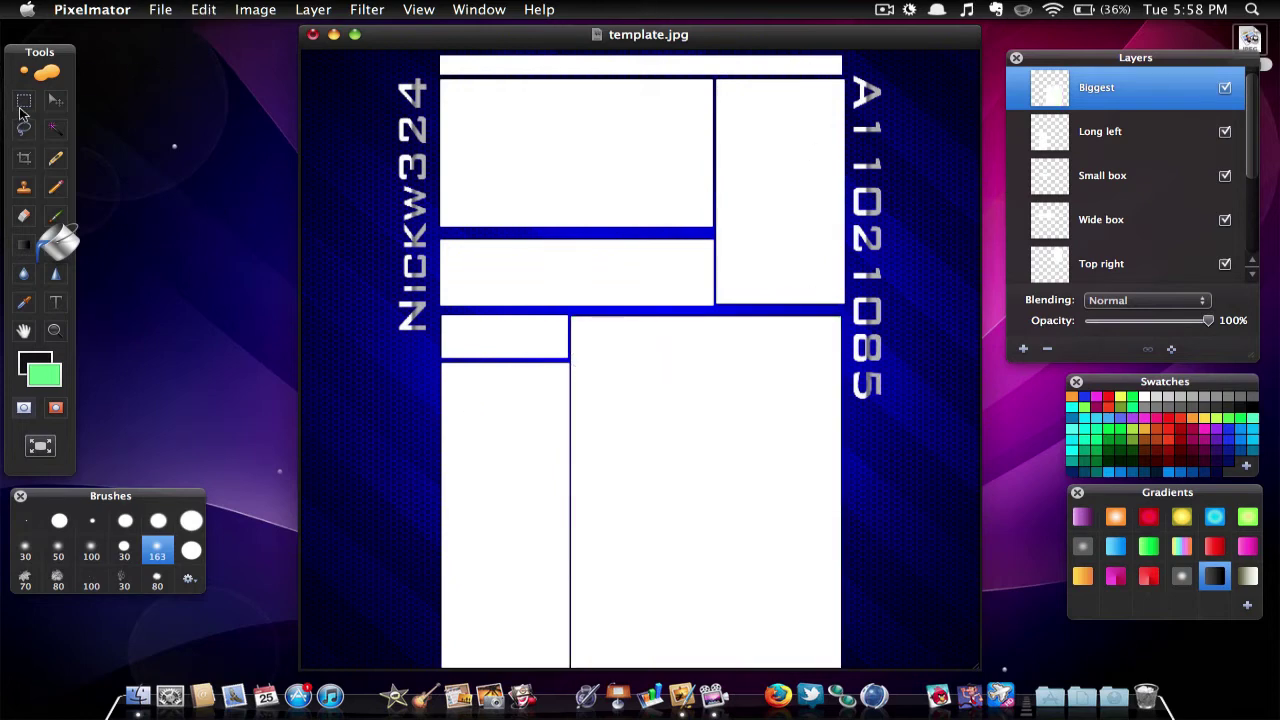
Hide the original blue channel image layer at the bottom of the layer stack
{"action": "scroll", "coordinate": [1120, 190], "scroll_direction": "down", "scroll_amount": 5}
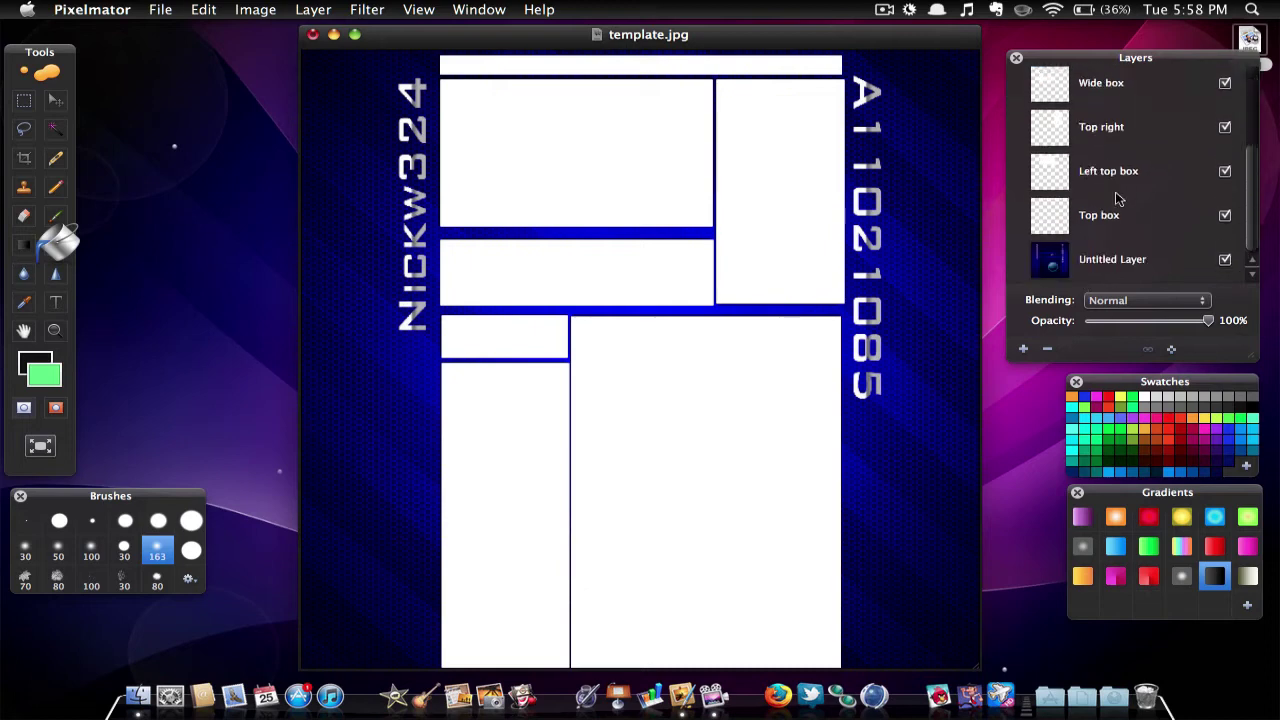
{"action": "left_click", "coordinate": [1078, 263]}
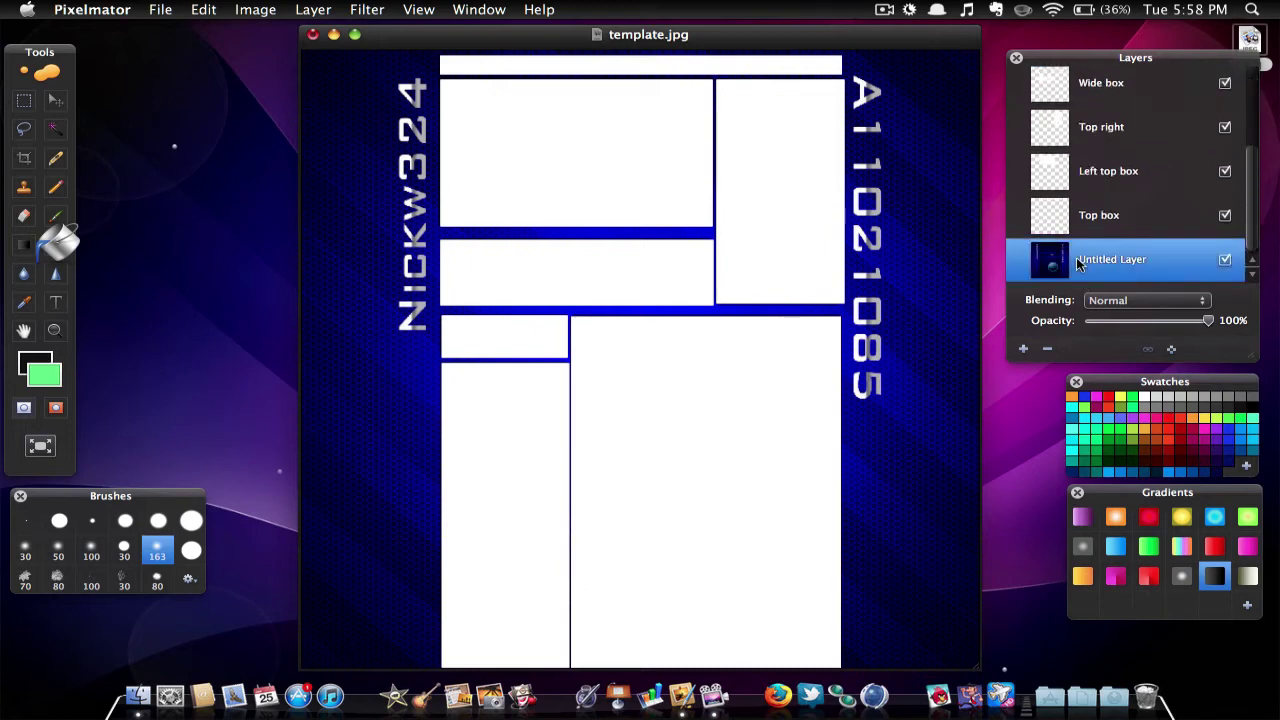
{"action": "left_click", "coordinate": [1225, 260]}
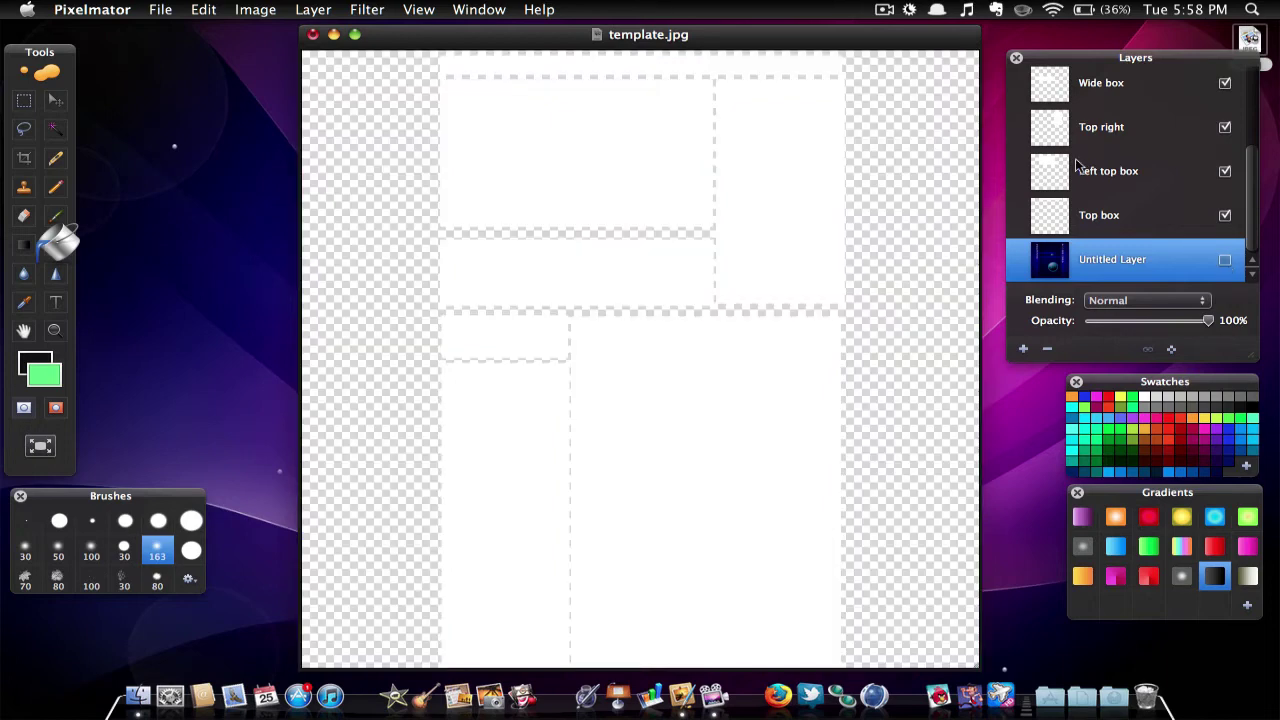
Add a new empty layer directly above the original channel image, keeping that image hidden
{"action": "left_click", "coordinate": [18, 102]}
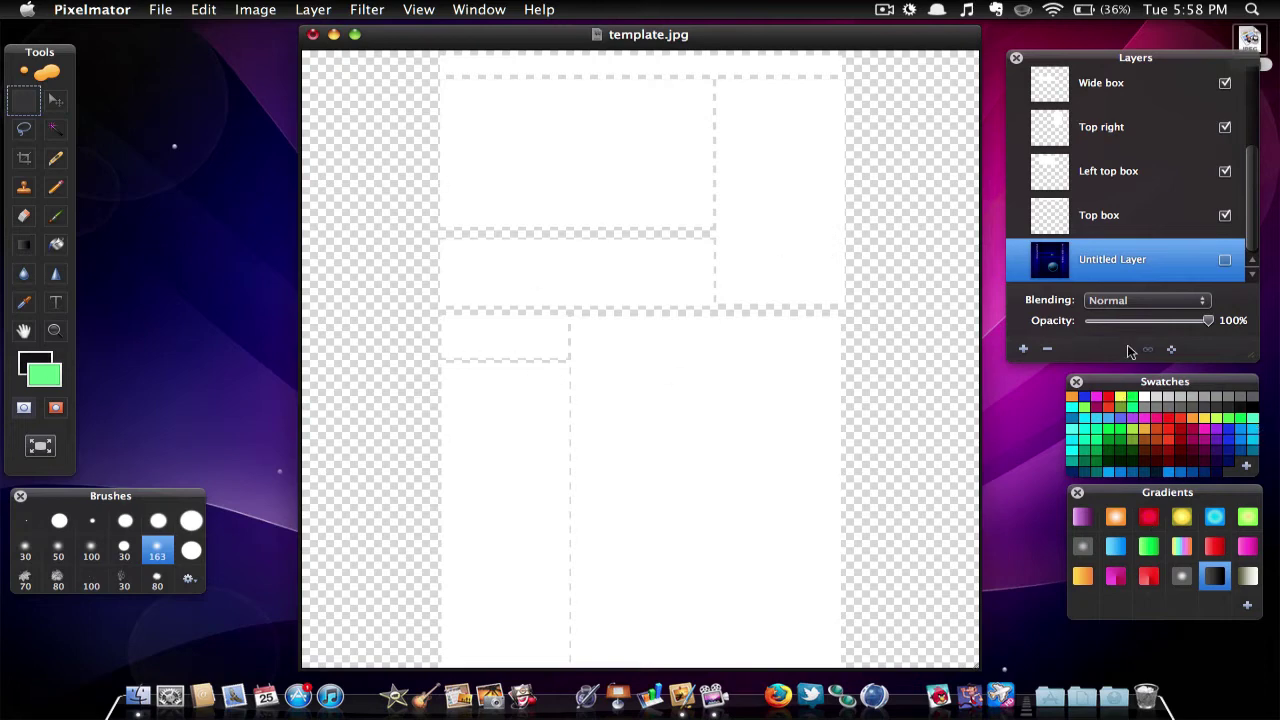
{"action": "left_click", "coordinate": [1024, 350]}
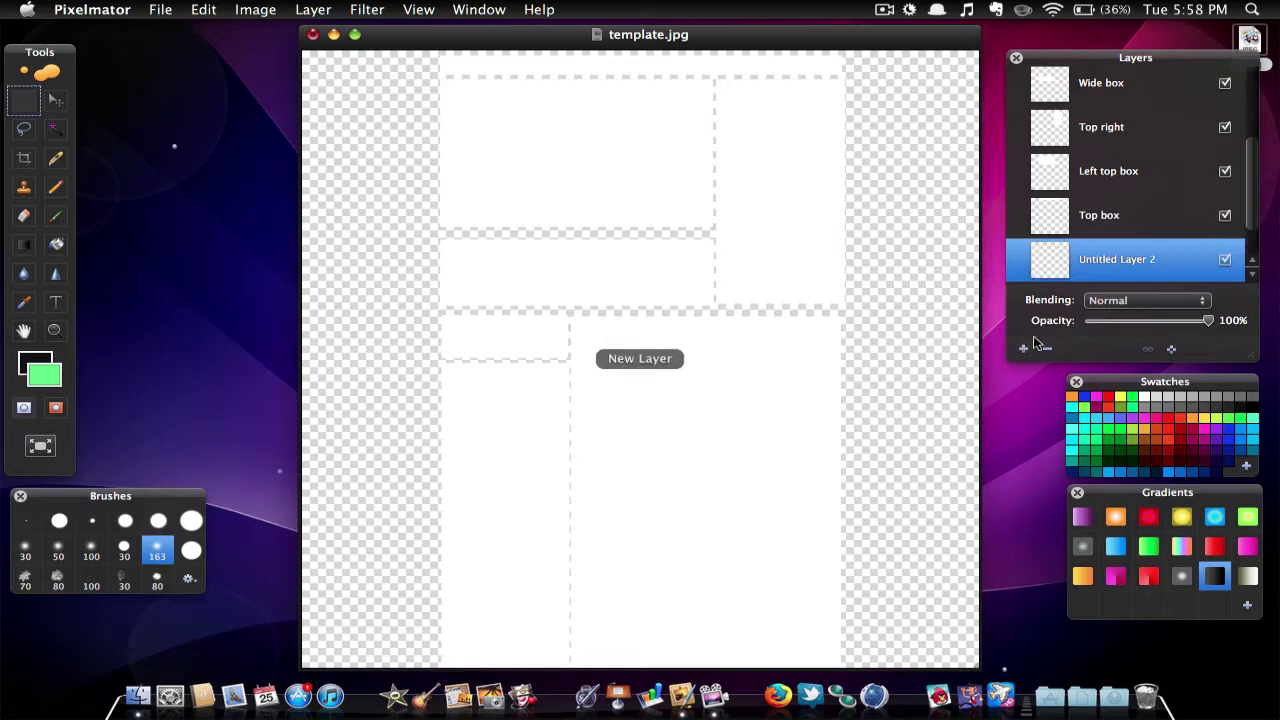
{"action": "left_click", "coordinate": [1103, 256]}
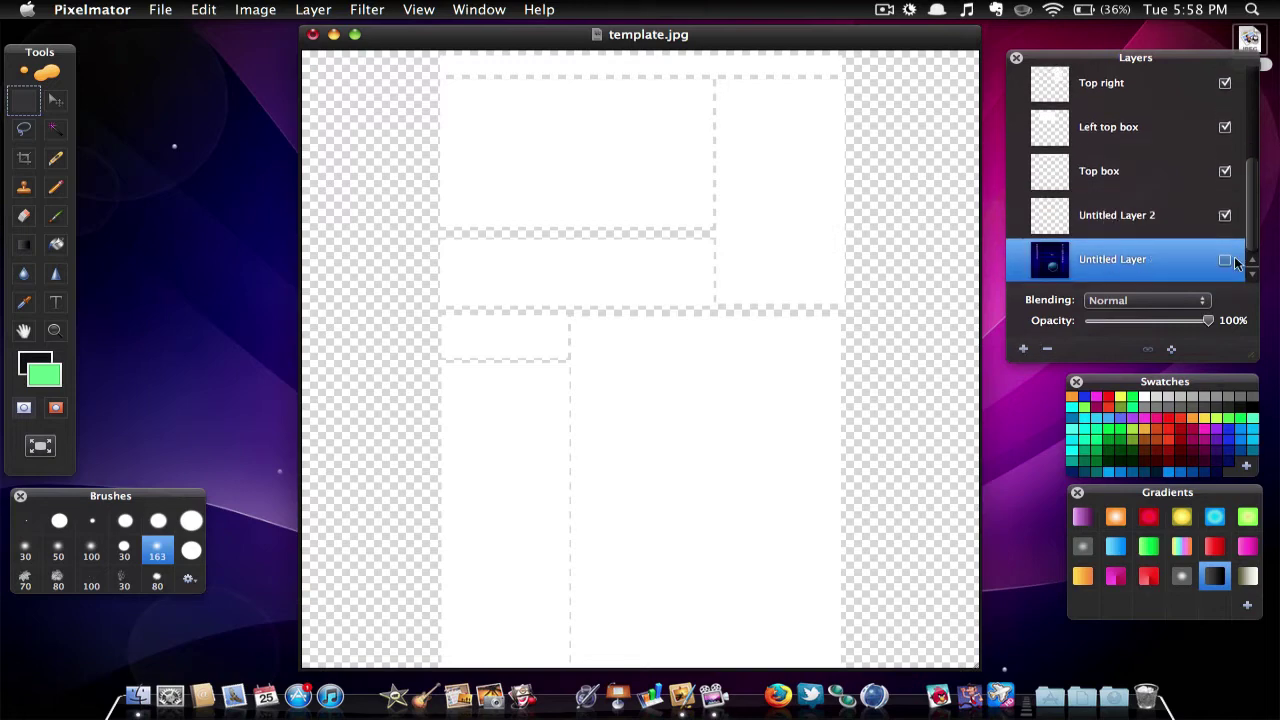
{"action": "left_click", "coordinate": [1225, 260]}
{"action": "left_click", "coordinate": [1225, 260]}
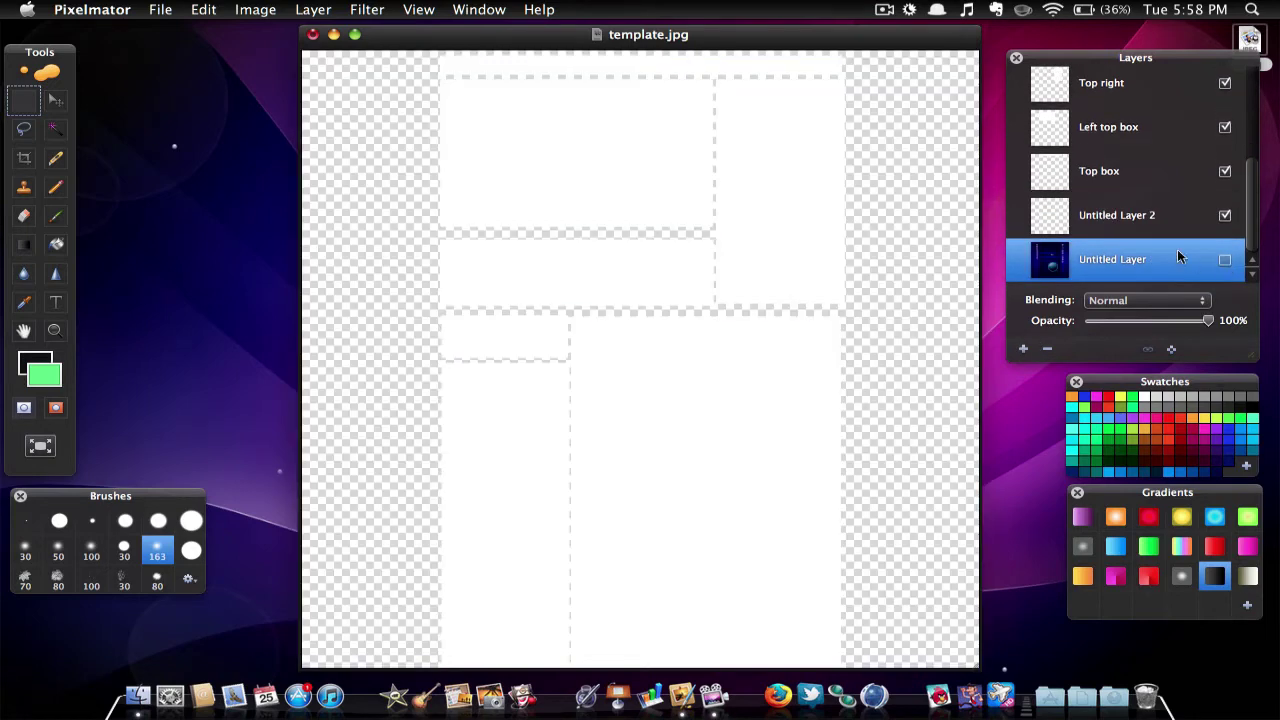
Rename the new empty layer to "Background"
{"action": "left_click", "coordinate": [1078, 225]}
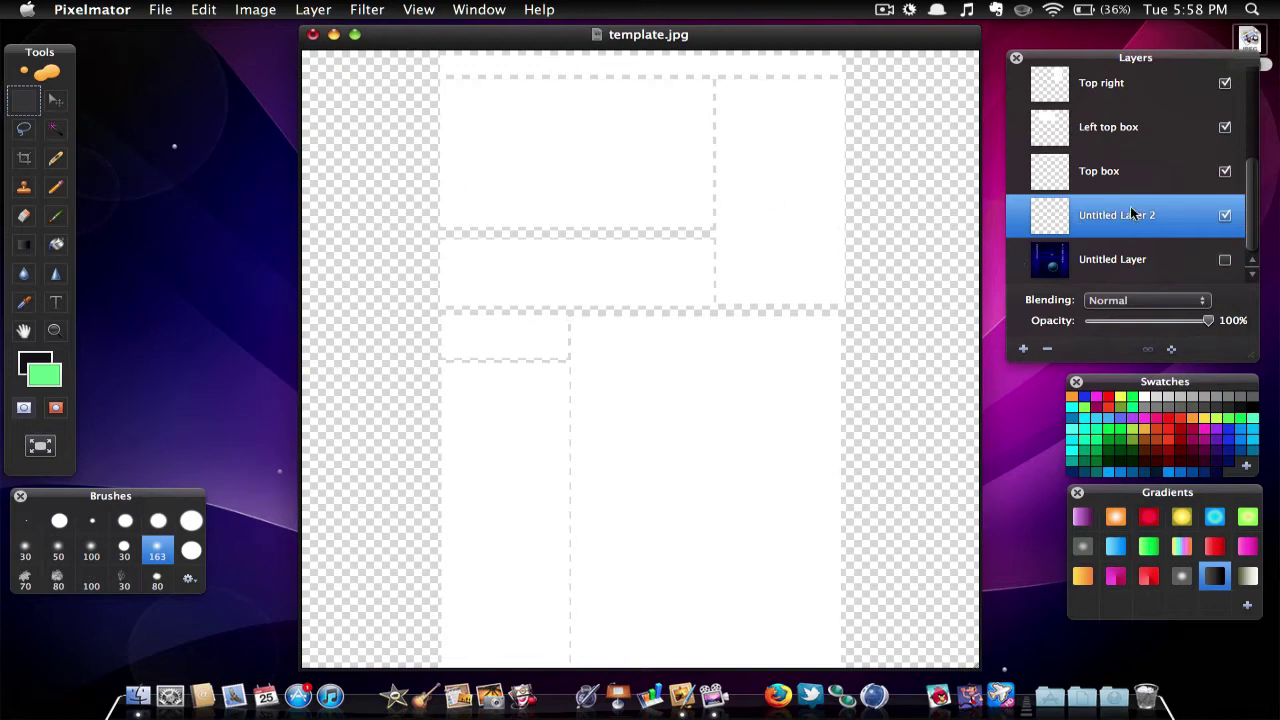
{"action": "double_click", "coordinate": [1128, 222]}
{"action": "type", "text": "Background"}
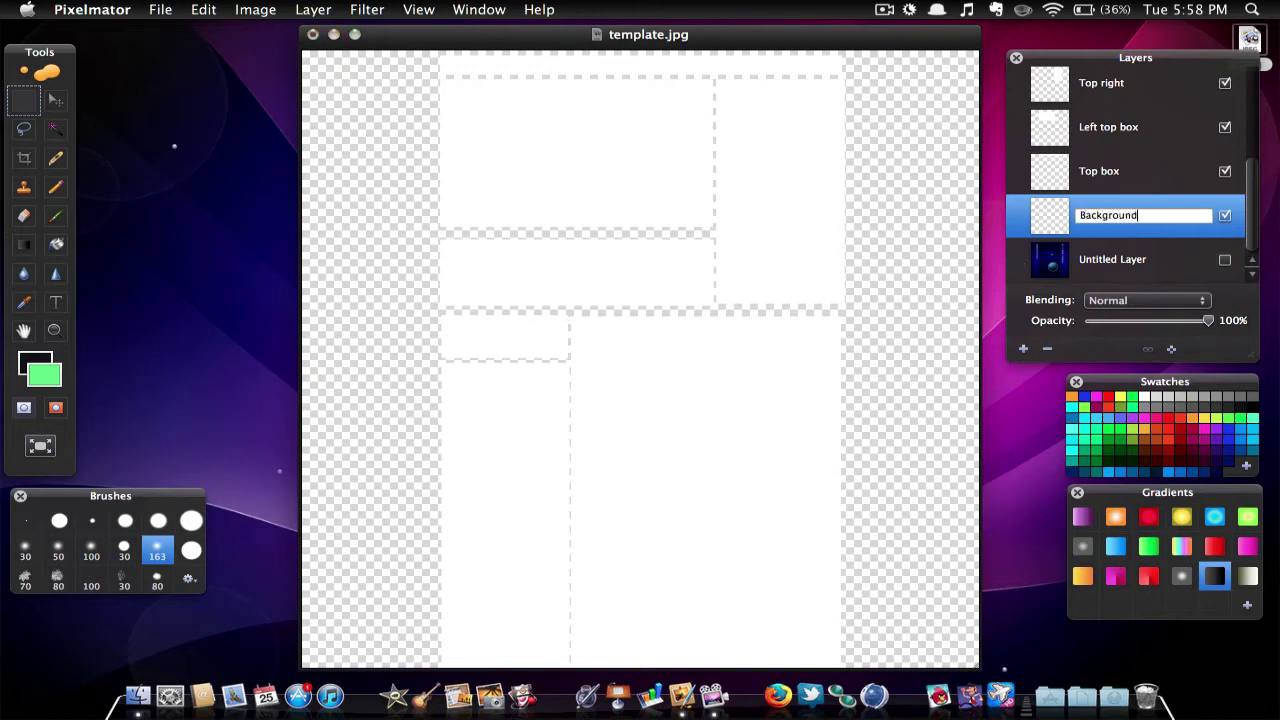
{"action": "key", "text": "Return"}
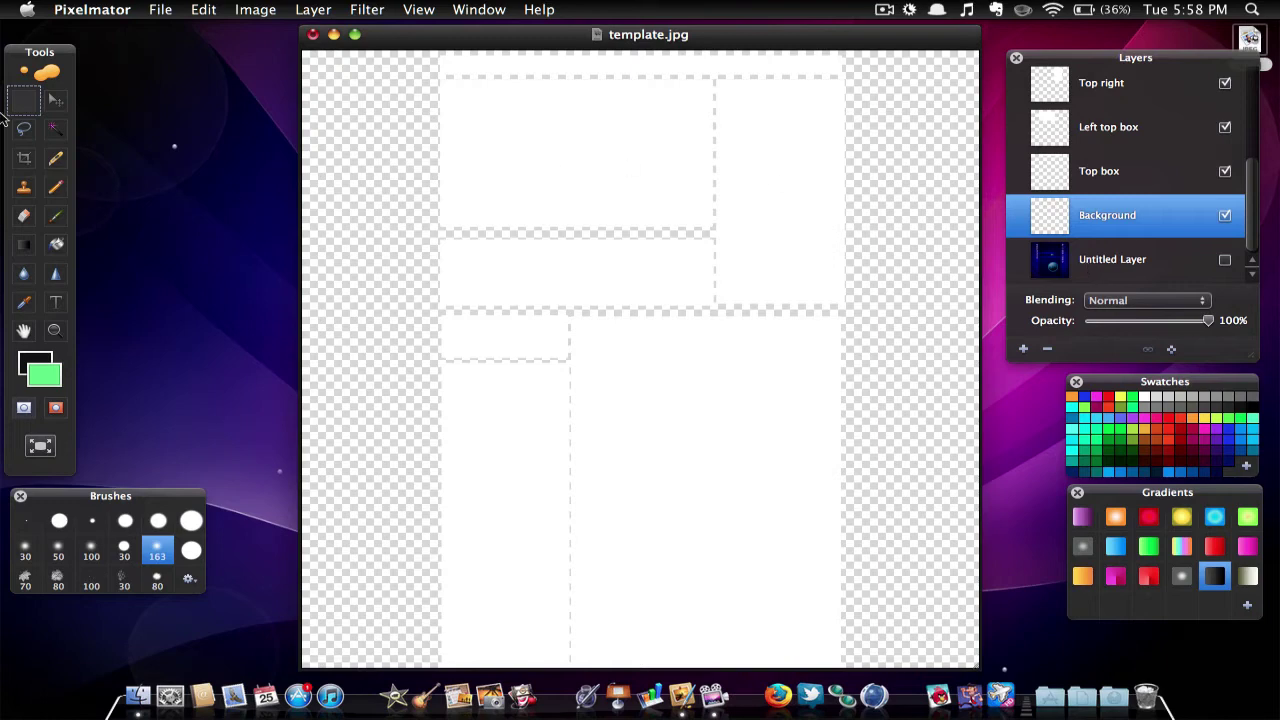
Choose the Gradient tool and change the start colour of the dark grey-to-black gradient preset to Nickel
{"action": "left_click", "coordinate": [24, 250]}
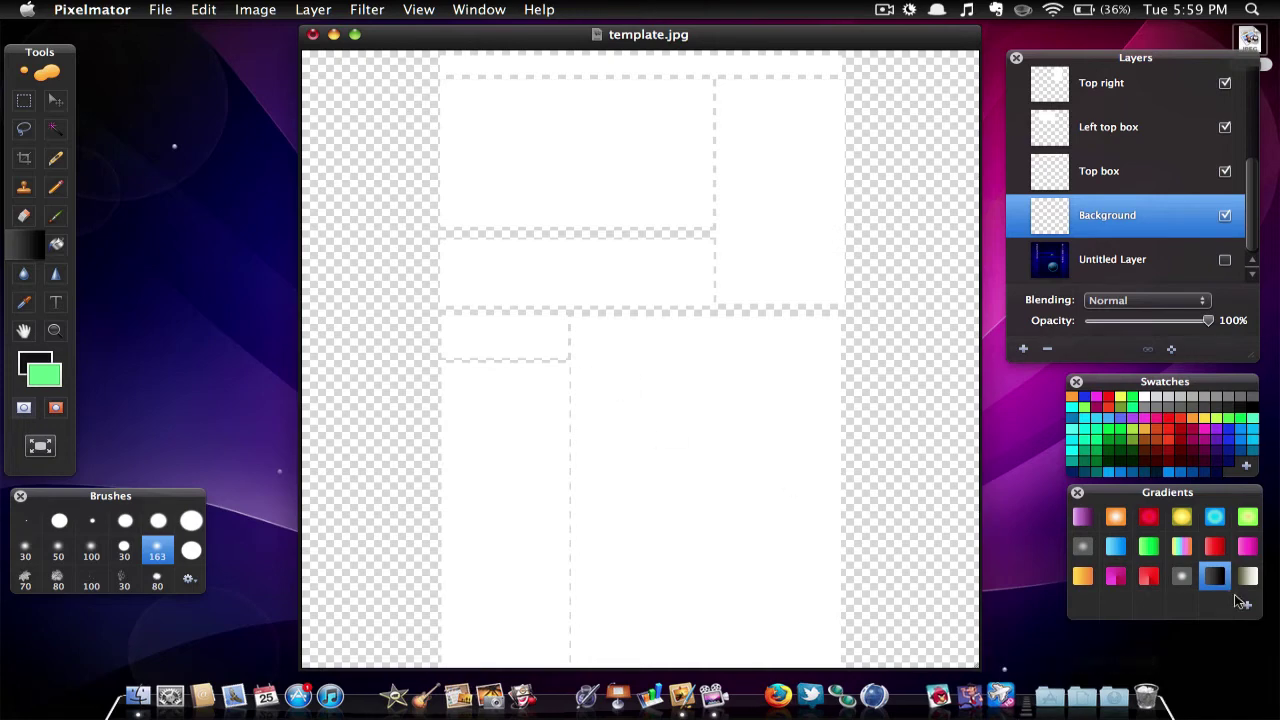
{"action": "left_click_drag", "start_coordinate": [1218, 583], "coordinate": [441, 425]}
{"action": "left_click_drag", "start_coordinate": [441, 425], "coordinate": [993, 530]}
{"action": "left_click_drag", "start_coordinate": [1226, 577], "coordinate": [778, 712]}
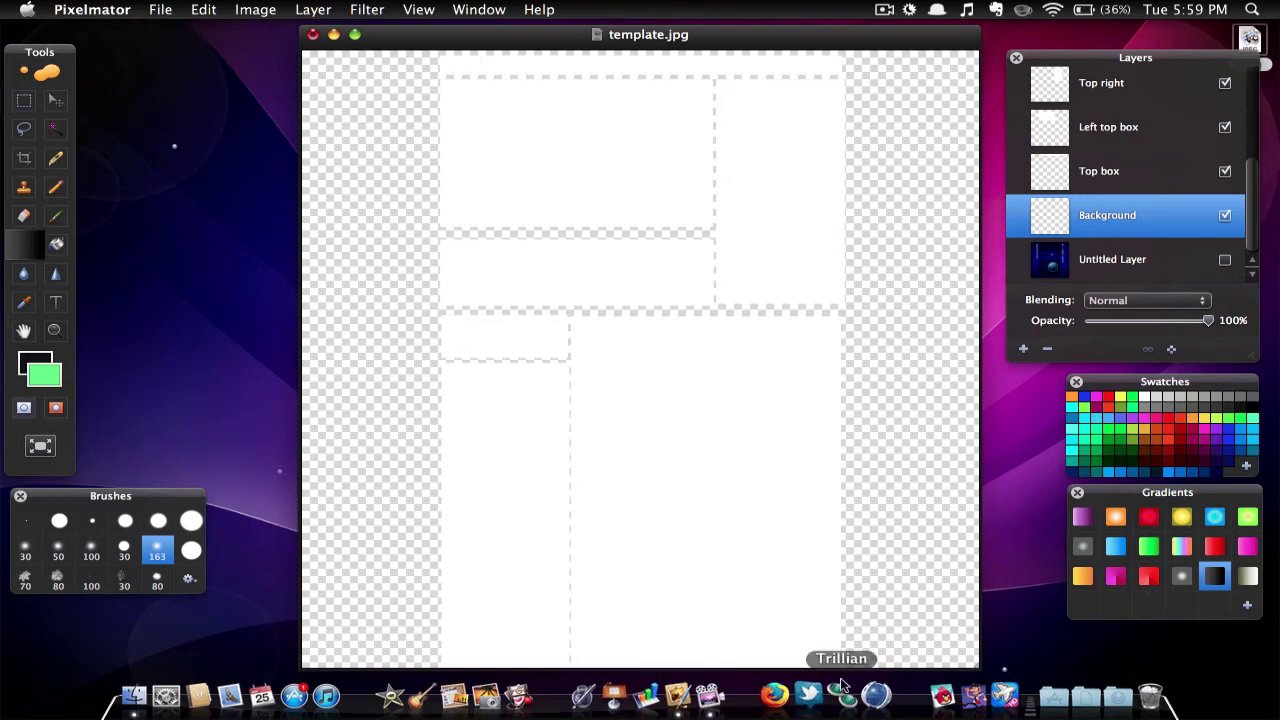
{"action": "double_click", "coordinate": [1217, 574]}
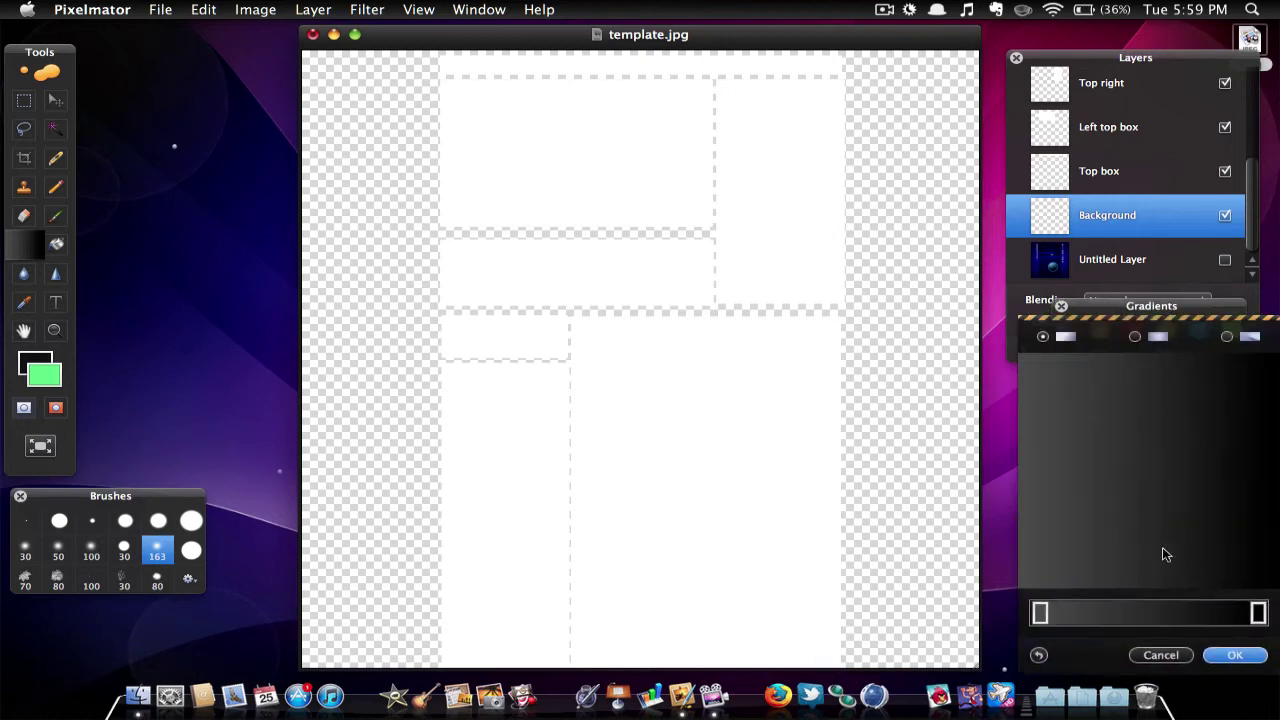
{"action": "double_click", "coordinate": [1041, 613]}
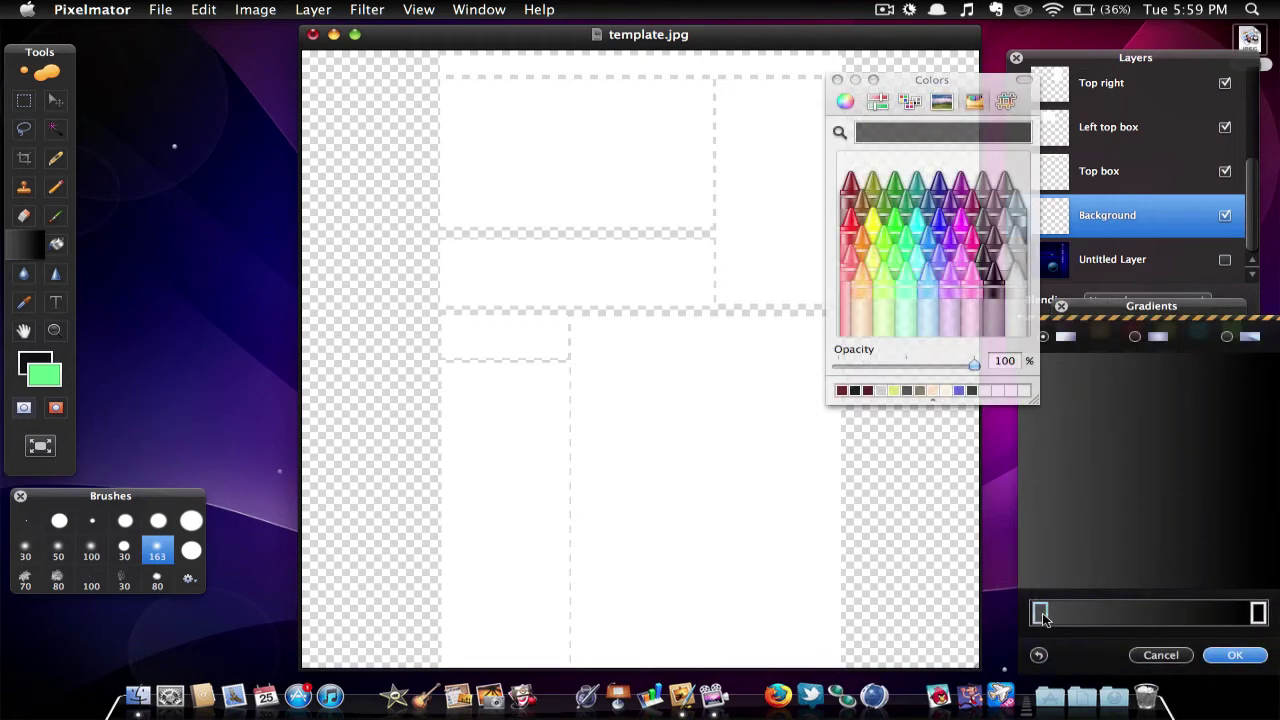
{"action": "left_click", "coordinate": [996, 207]}
{"action": "left_click", "coordinate": [1007, 192]}
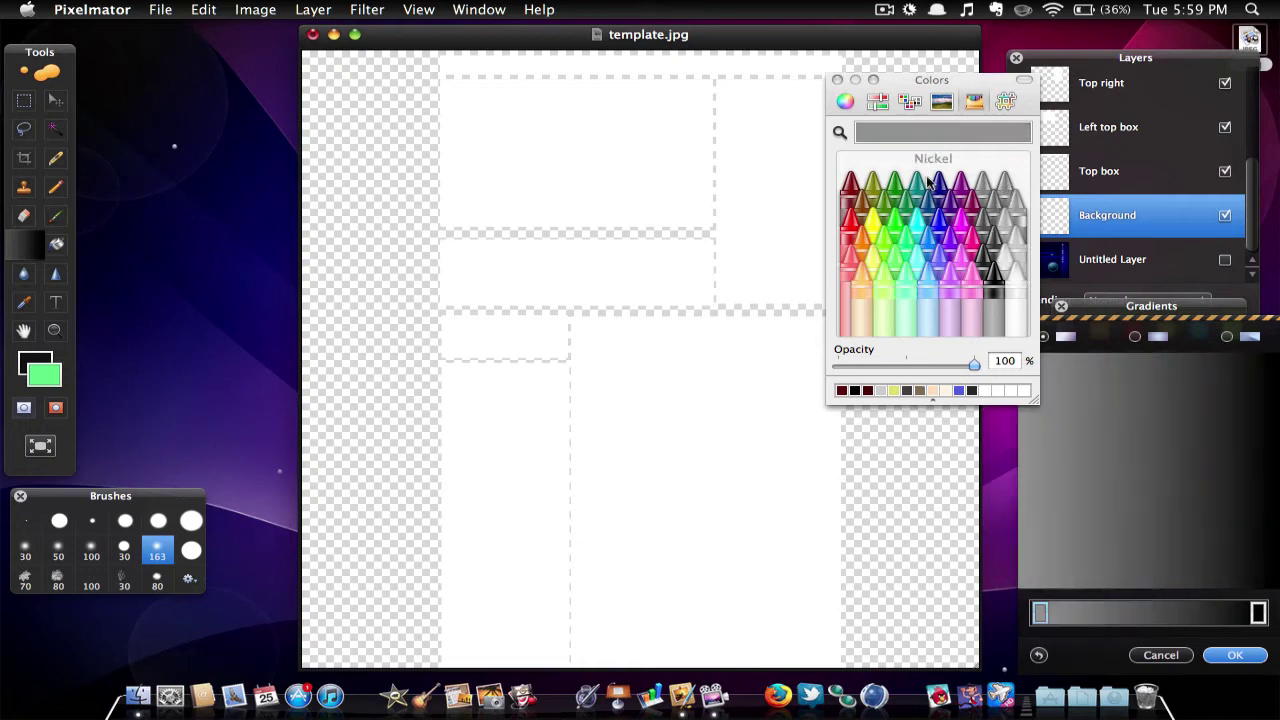
{"action": "left_click", "coordinate": [837, 79]}
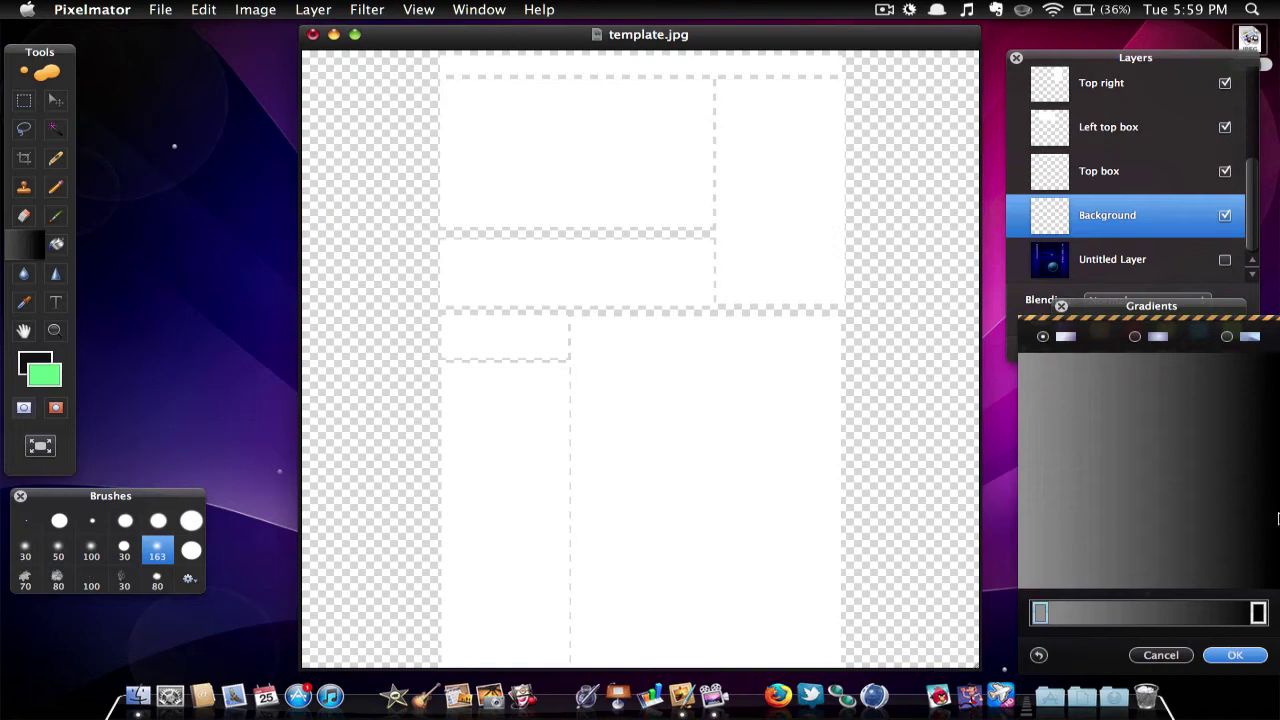
{"action": "left_click", "coordinate": [1255, 657]}
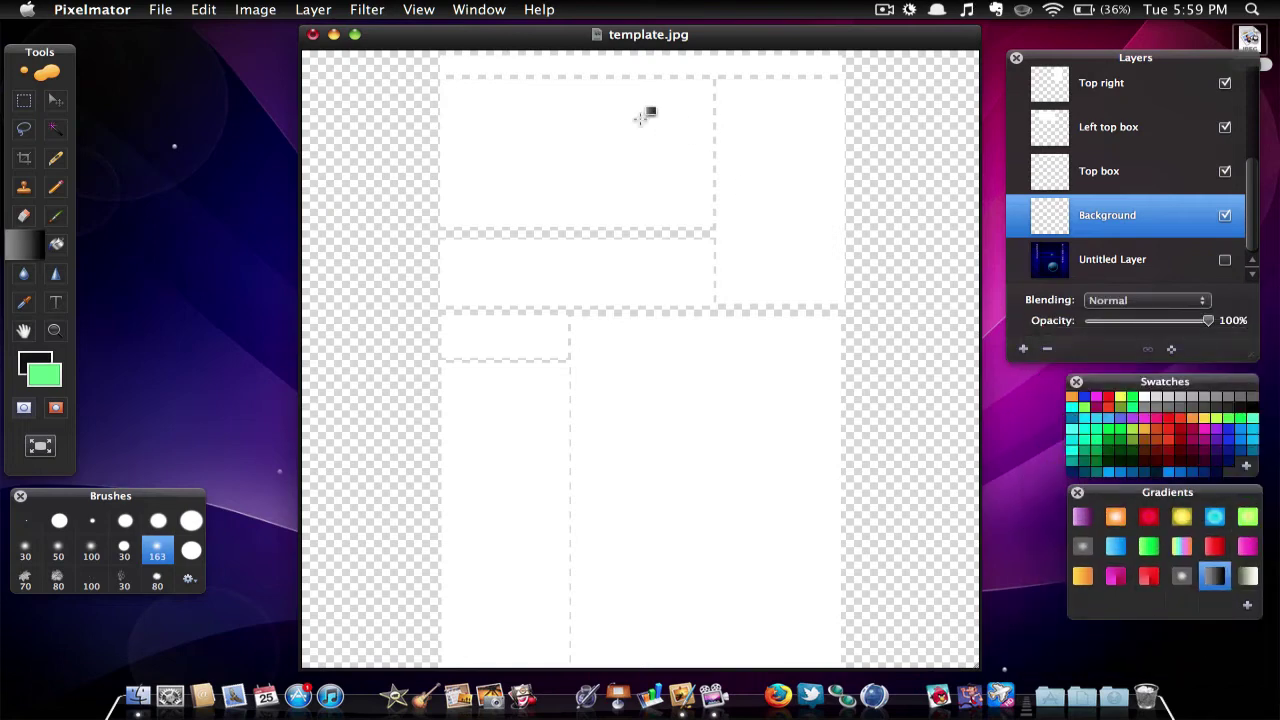
Fill the Background layer with a vertical gradient running from grey at the canvas top to black at its bottom
{"action": "left_click_drag", "start_coordinate": [627, 75], "coordinate": [627, 659]}
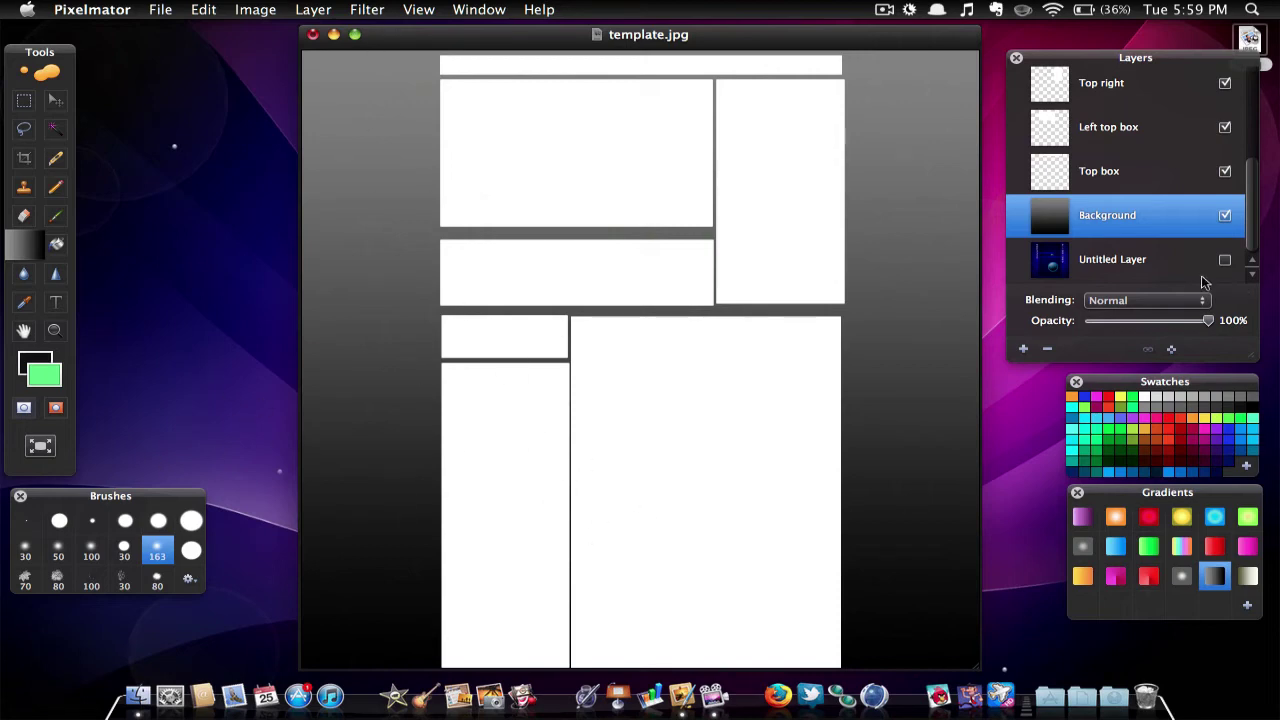
{"action": "double_click", "coordinate": [1163, 218]}
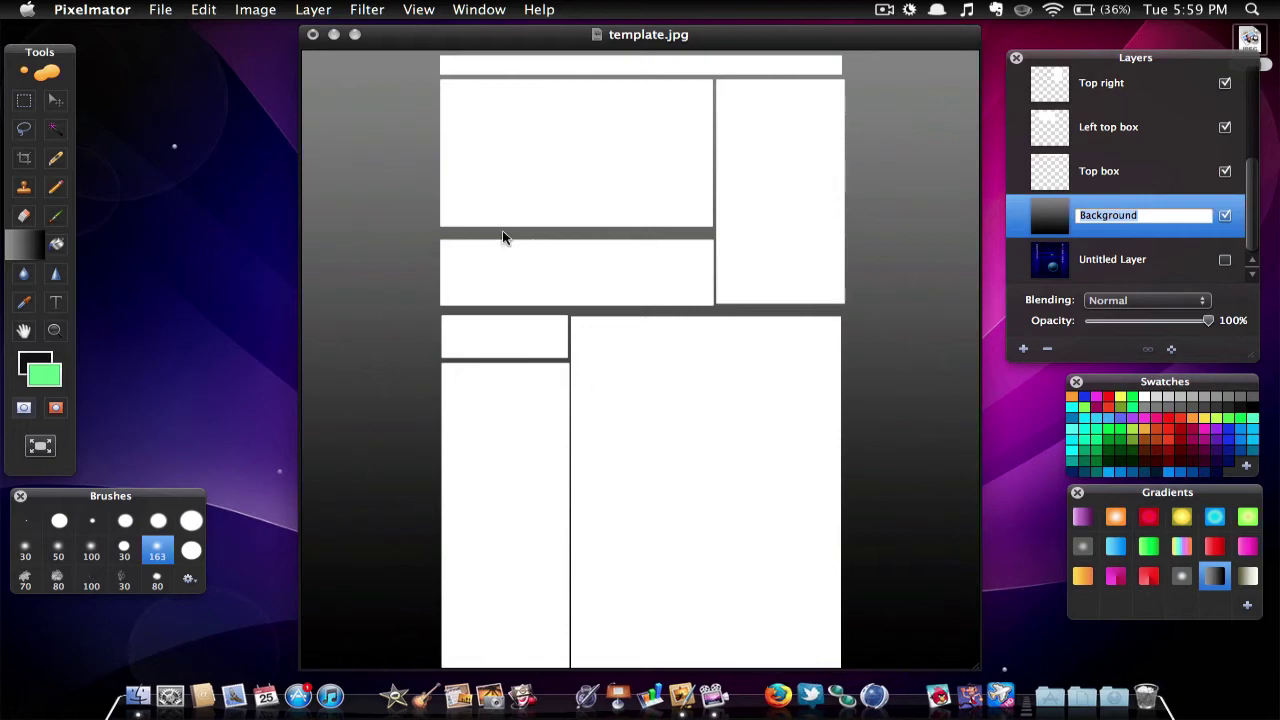
Try a short diagonal gradient on the Background layer, and undo it
{"action": "mouse_move", "coordinate": [436, 302]}
{"action": "left_mouse_down"}
{"action": "mouse_move", "coordinate": [358, 70]}
{"action": "mouse_move", "coordinate": [594, 491]}
{"action": "left_mouse_up"}
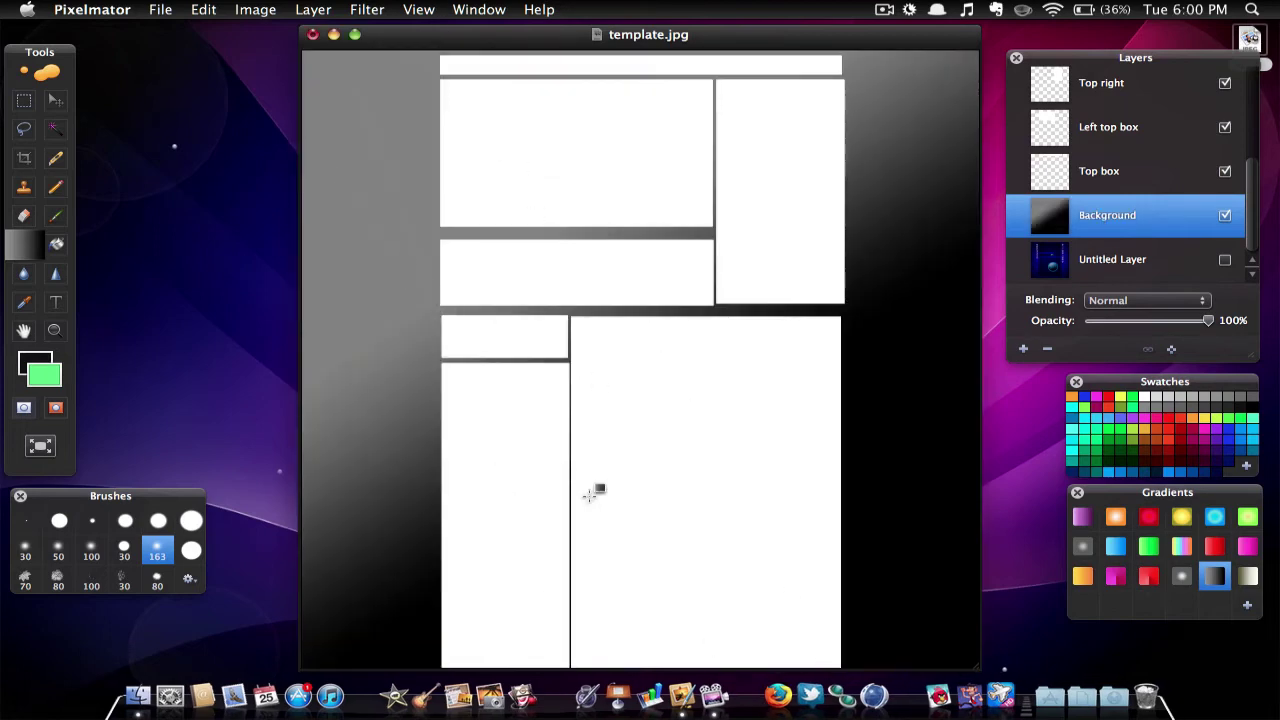
{"action": "key", "text": "super+z"}
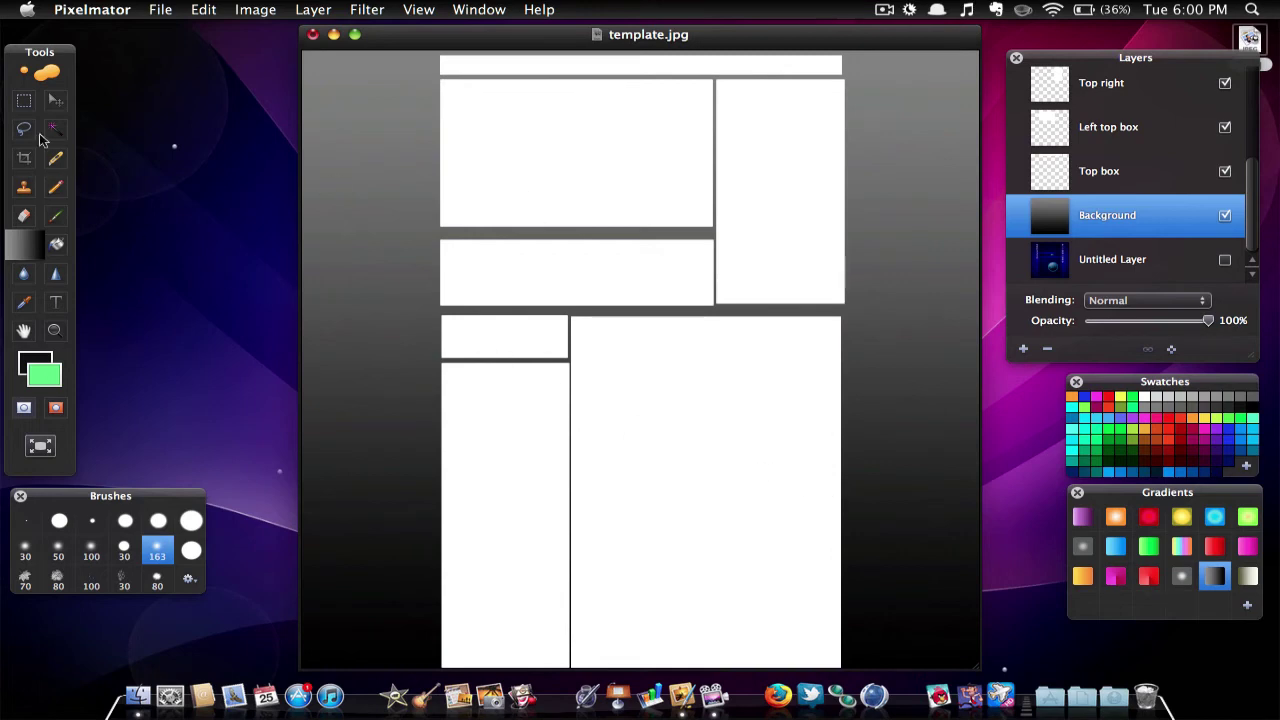
Add the text "XiMacManiX" across the upper part of the canvas and move its layer to the top of the layer stack
{"action": "left_click", "coordinate": [56, 302]}
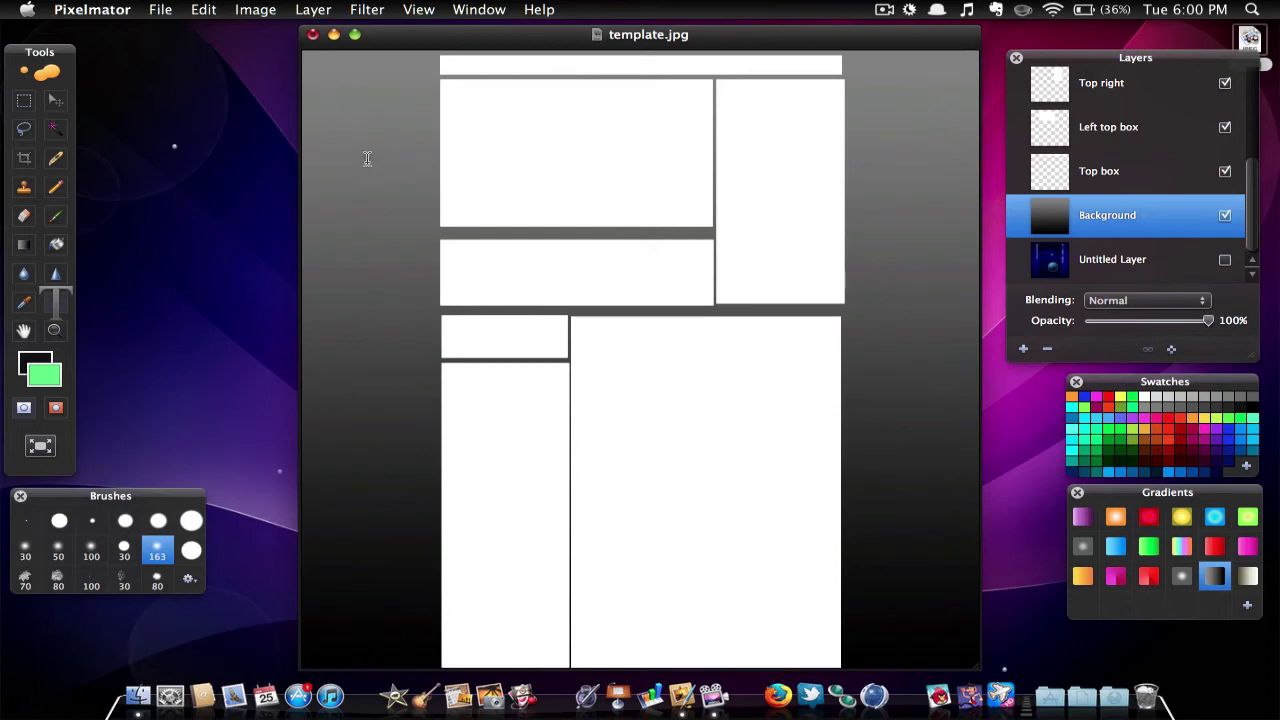
{"action": "left_click_drag", "start_coordinate": [360, 162], "coordinate": [912, 203]}
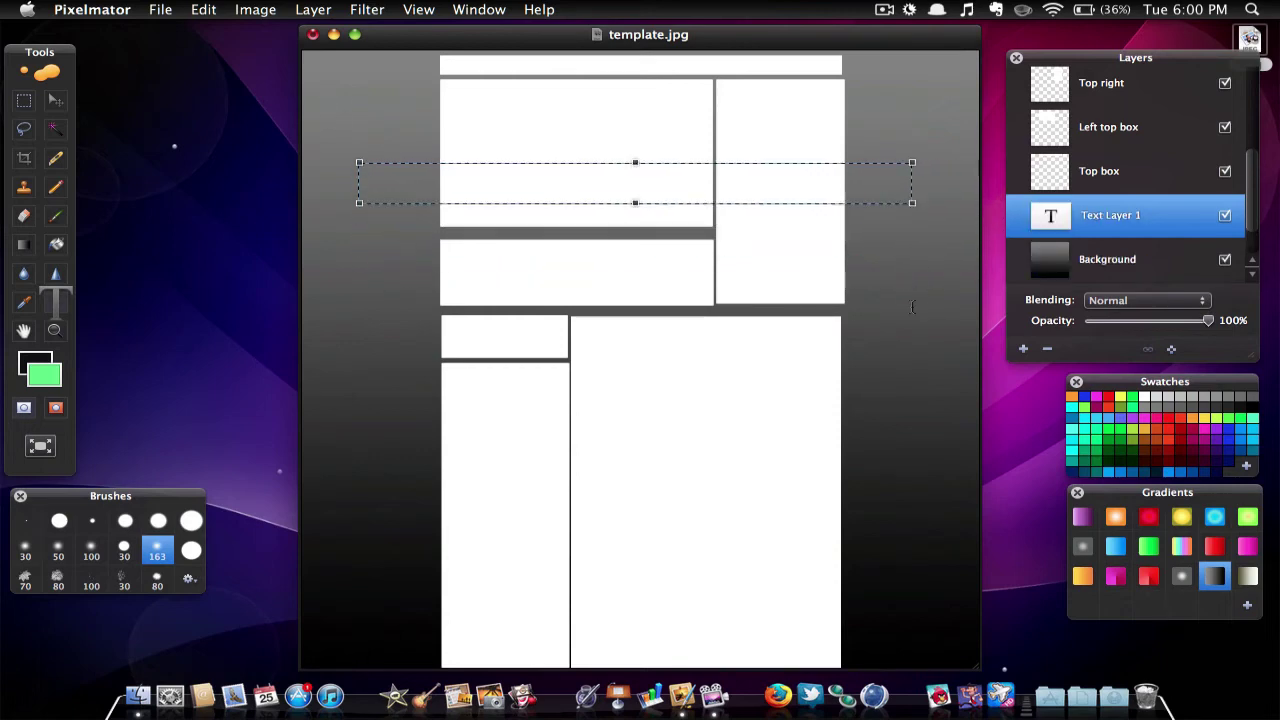
{"action": "type", "text": "XiMe"}
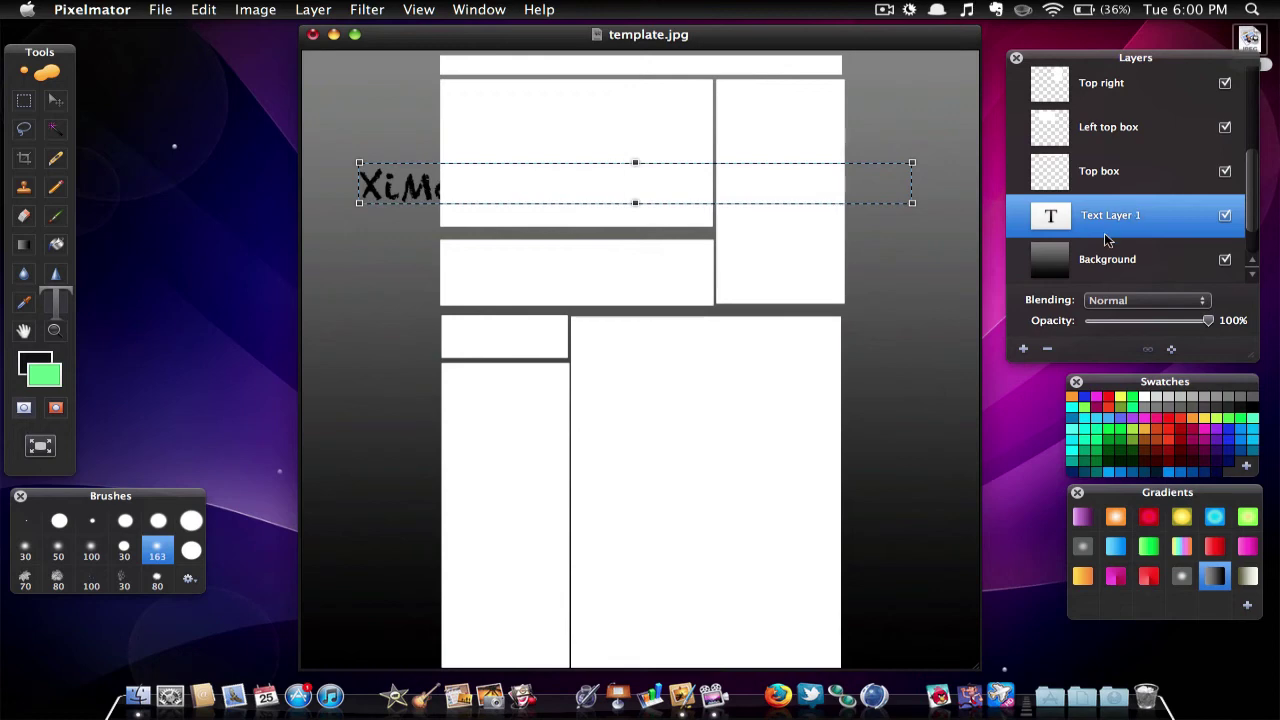
{"action": "left_click_drag", "start_coordinate": [1104, 195], "coordinate": [1100, 85]}
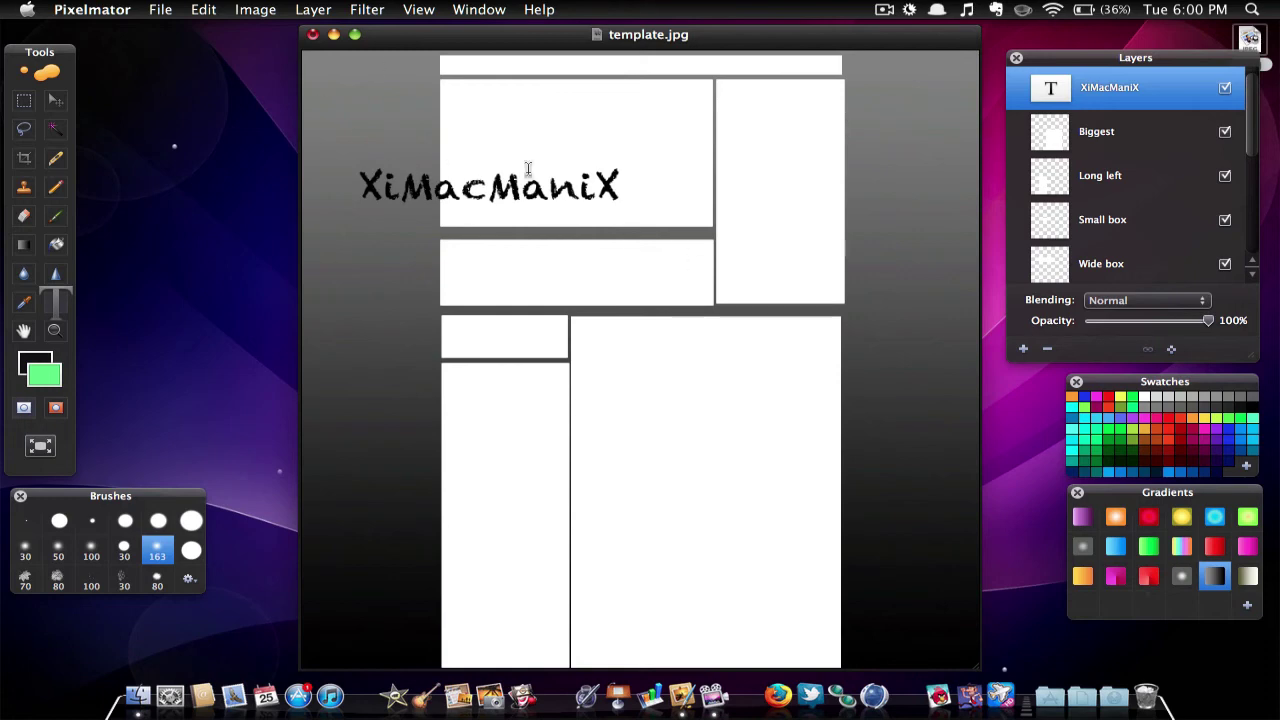
Rotate the XiMacManiX text 90° left, converting it to pixels, and move it into the gradient margin left of the white boxes
{"action": "double_click", "coordinate": [1141, 91]}
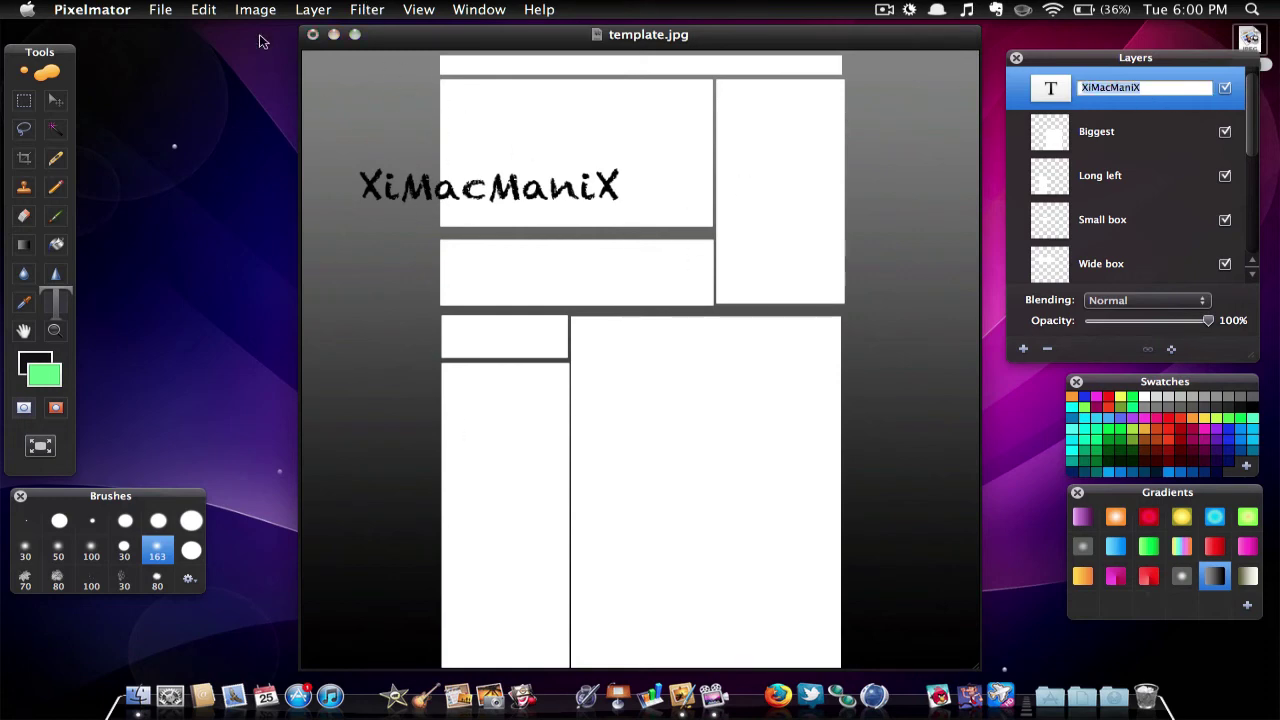
{"action": "left_click", "coordinate": [204, 9]}
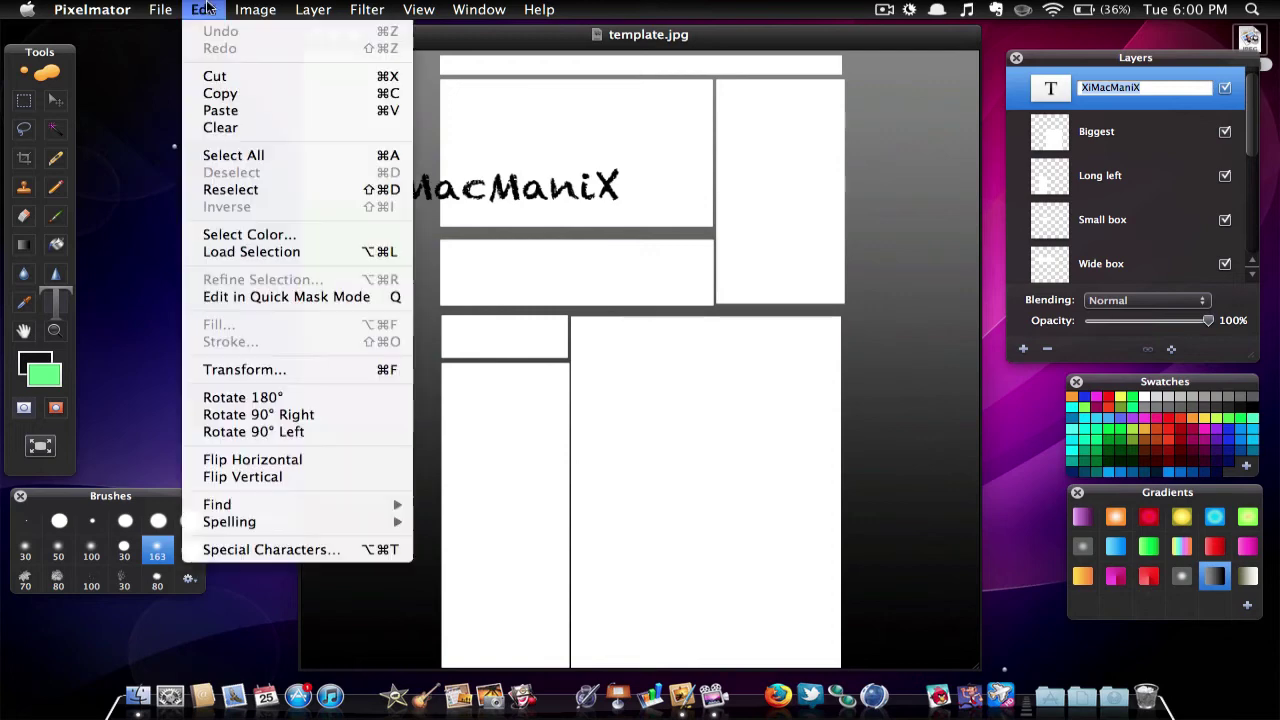
{"action": "left_click", "coordinate": [249, 432]}
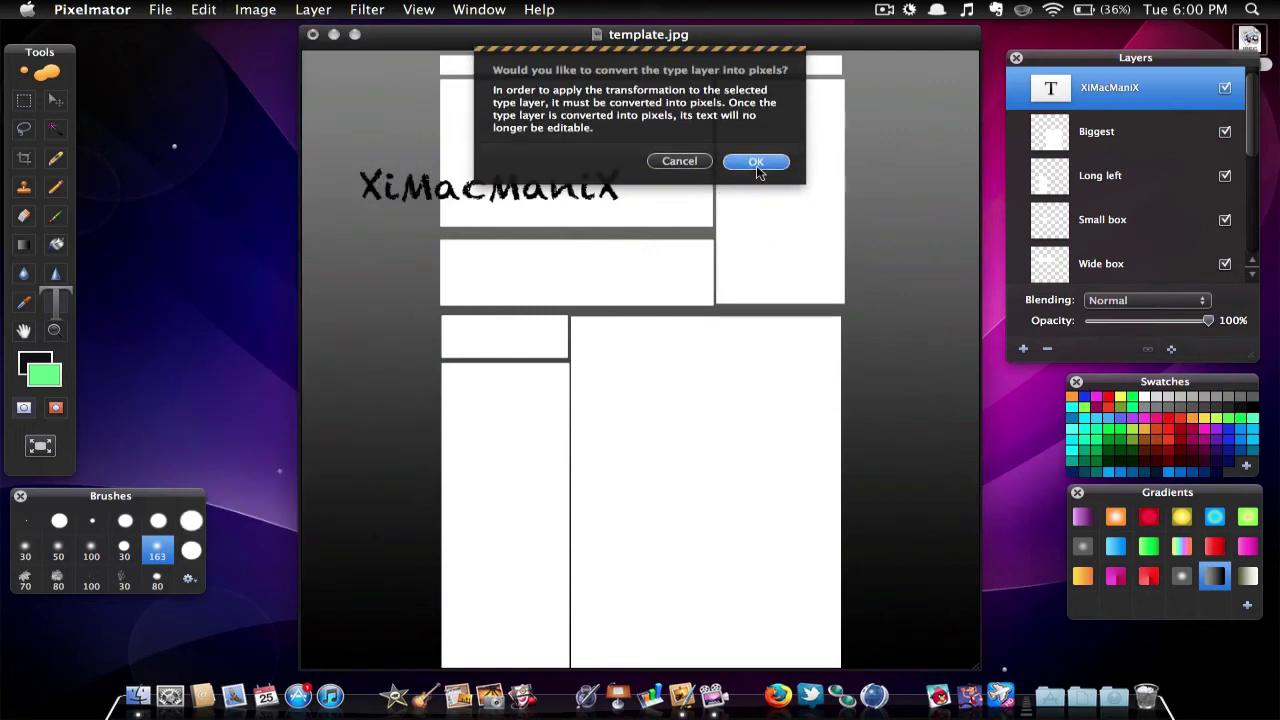
{"action": "left_click", "coordinate": [756, 162]}
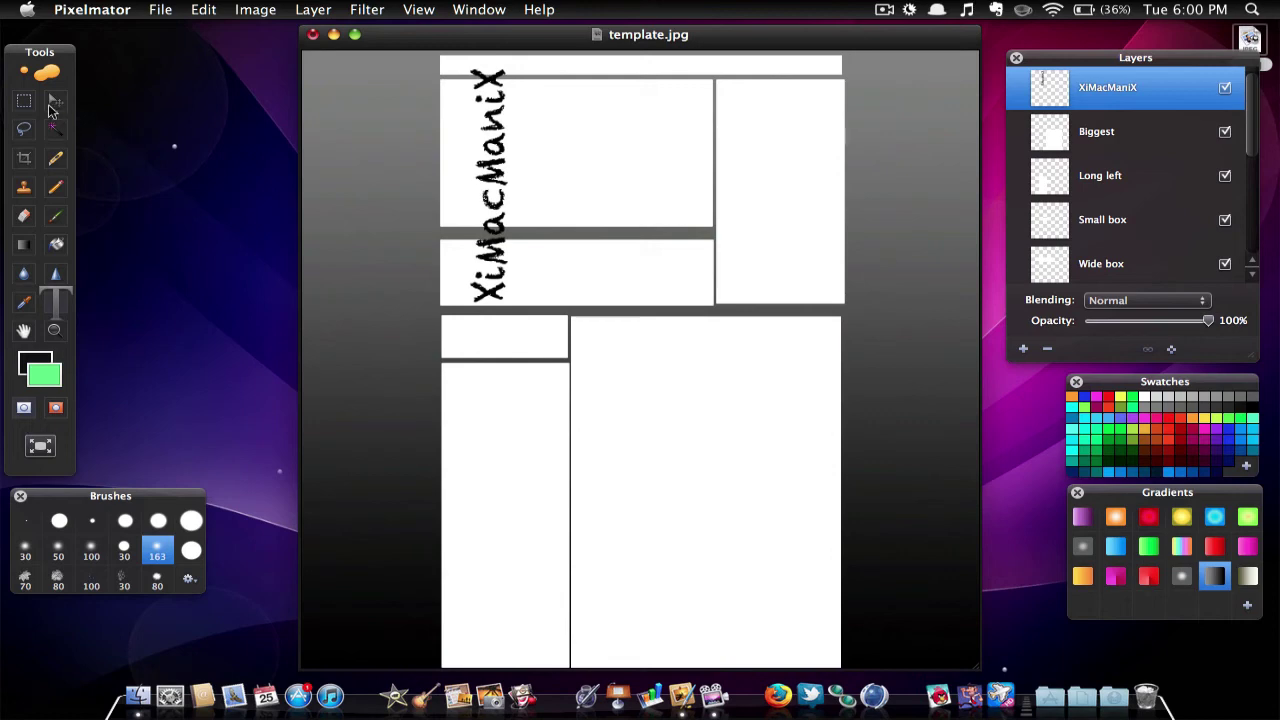
{"action": "left_click", "coordinate": [53, 105]}
{"action": "left_click_drag", "start_coordinate": [503, 118], "coordinate": [428, 213]}
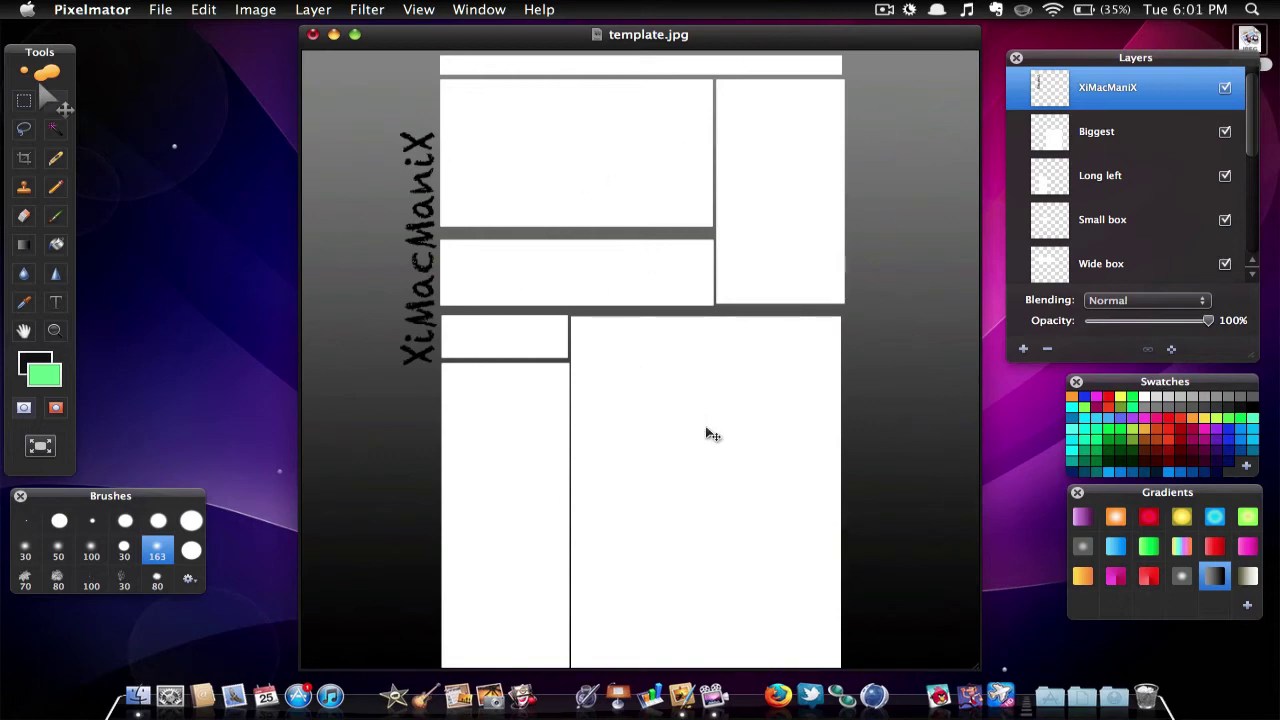
Save a JPEG copy of the template to the Desktop as template2.jpg
{"action": "left_click", "coordinate": [1138, 219]}
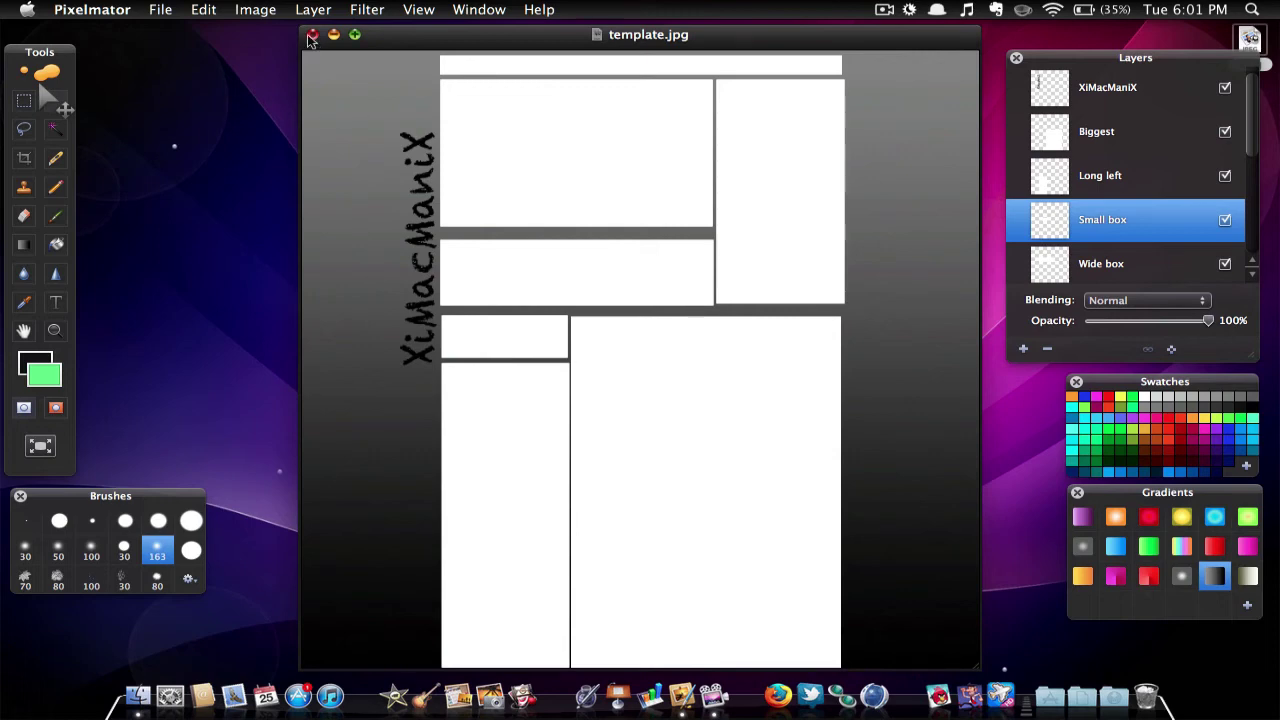
{"action": "left_click", "coordinate": [158, 9]}
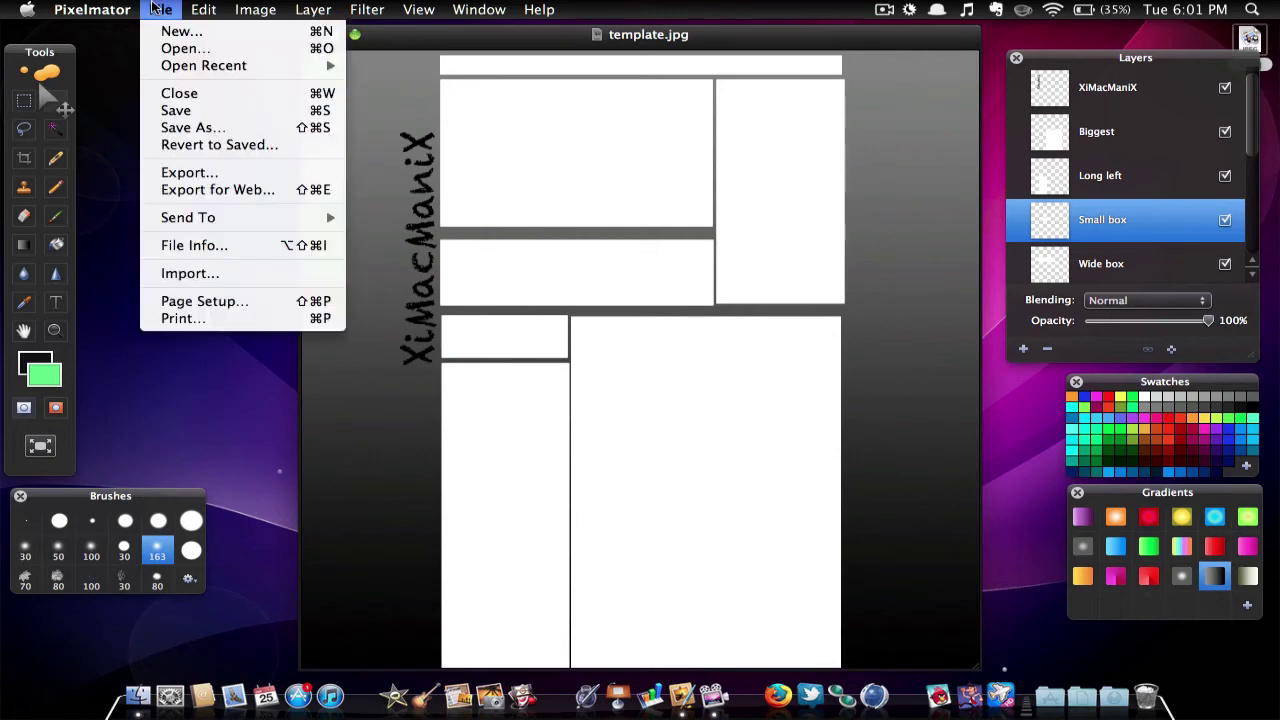
{"action": "left_click", "coordinate": [183, 137]}
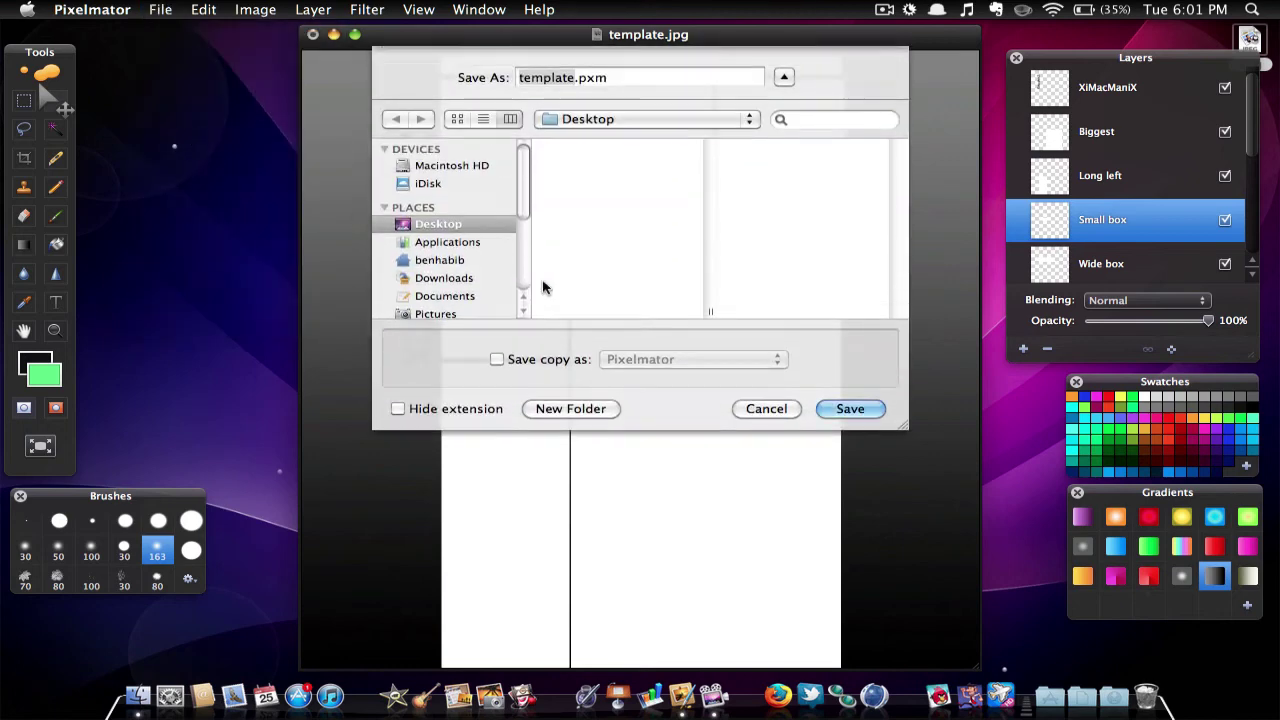
{"action": "key", "text": "Right"}
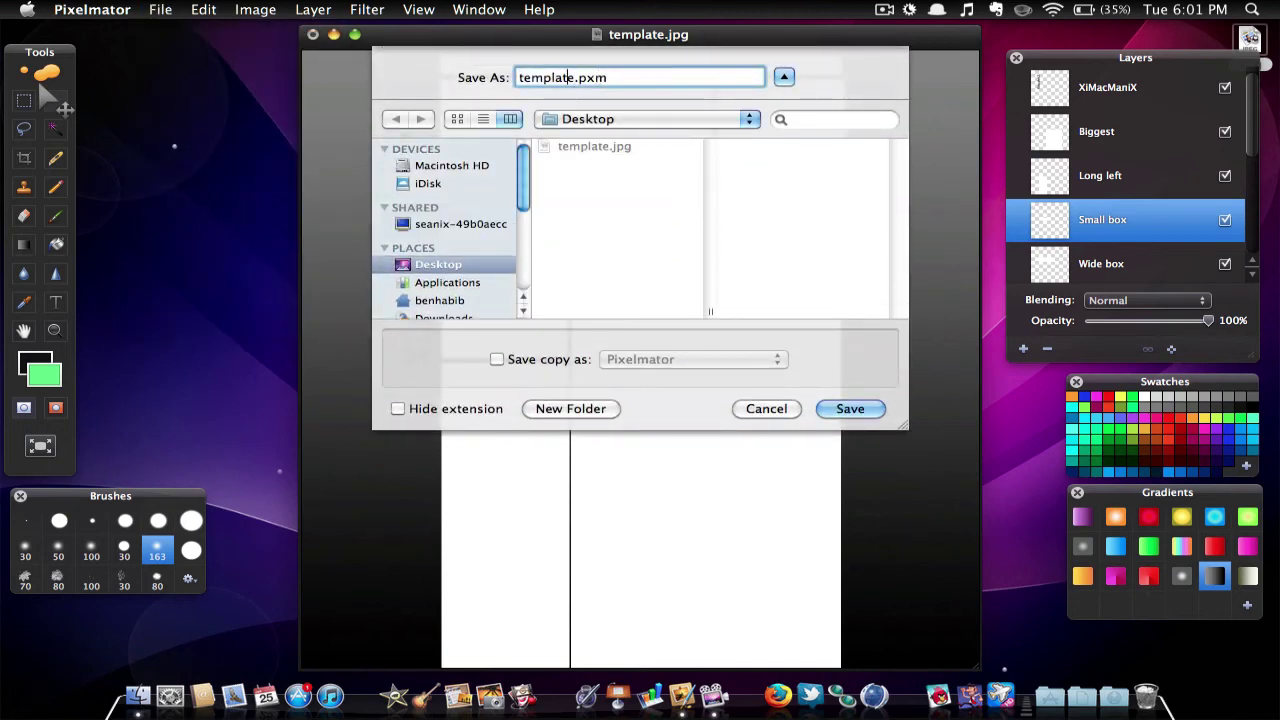
{"action": "type", "text": "2"}
{"action": "left_click", "coordinate": [497, 358]}
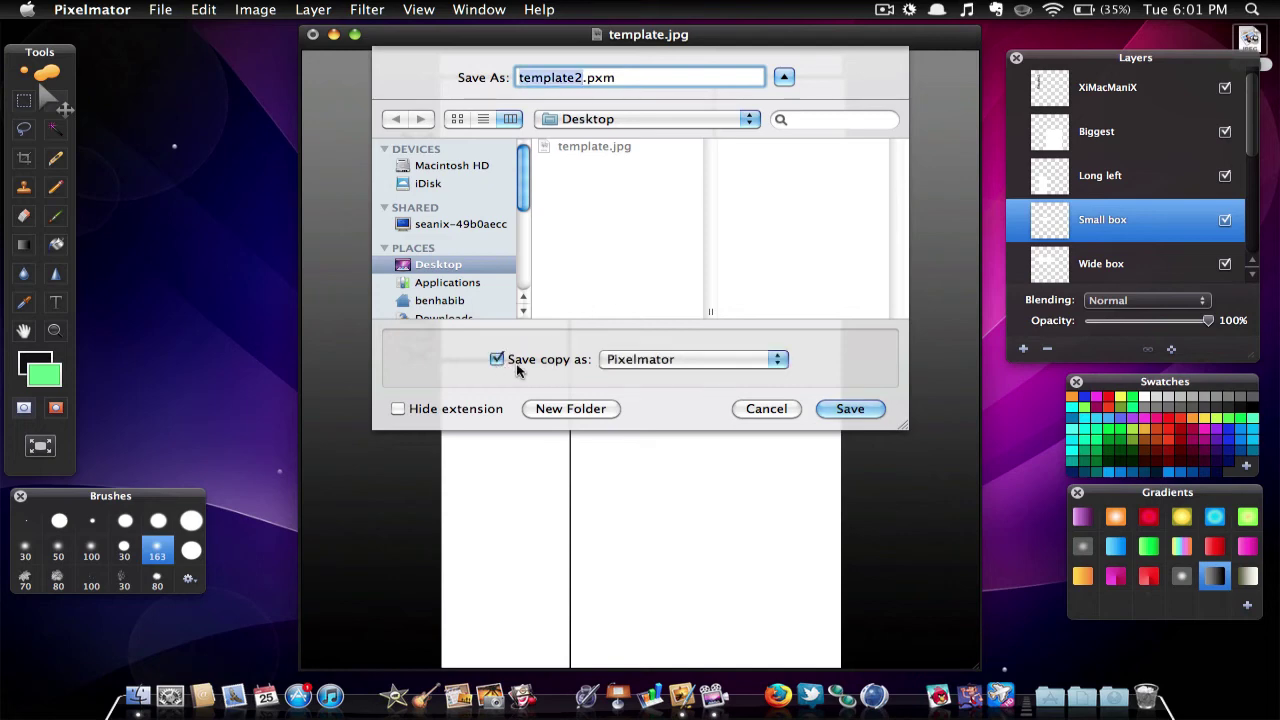
{"action": "left_click", "coordinate": [775, 359]}
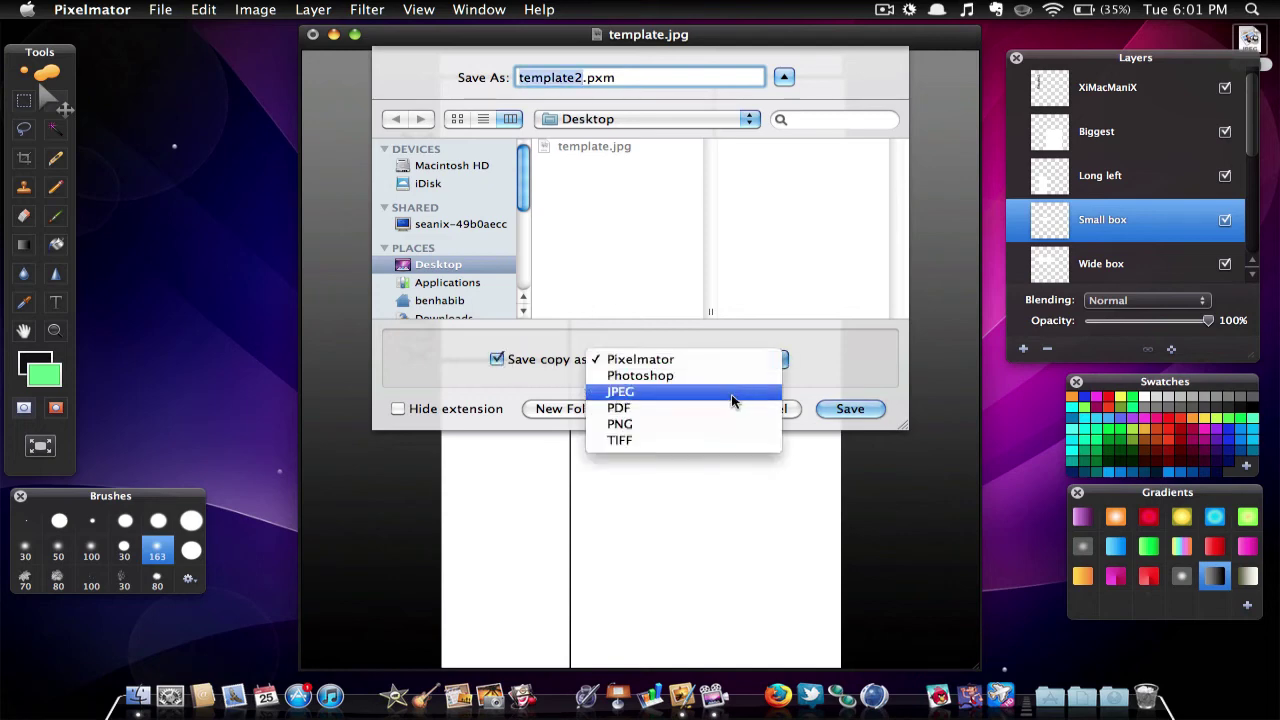
{"action": "left_click", "coordinate": [842, 408]}
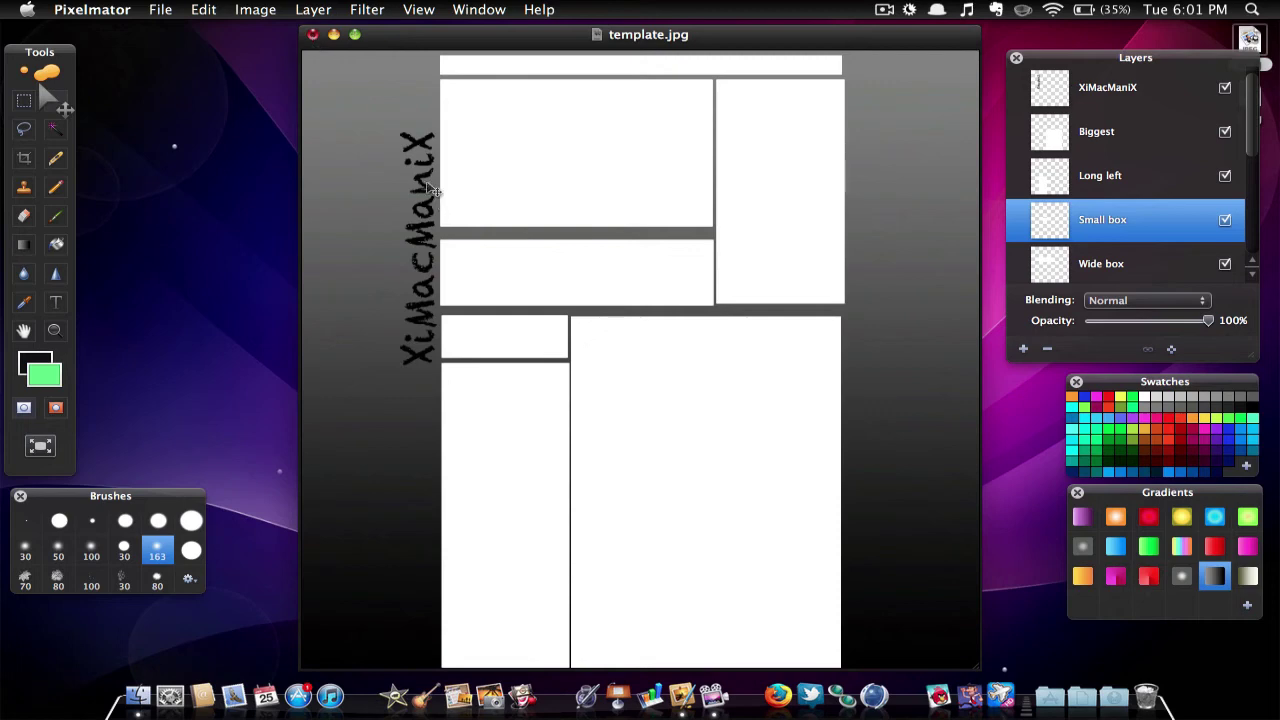
Save the JPEG copy as template2.jpg again, replacing the existing file, and quit without saving the changes to template.jpg
{"action": "left_click", "coordinate": [312, 34]}
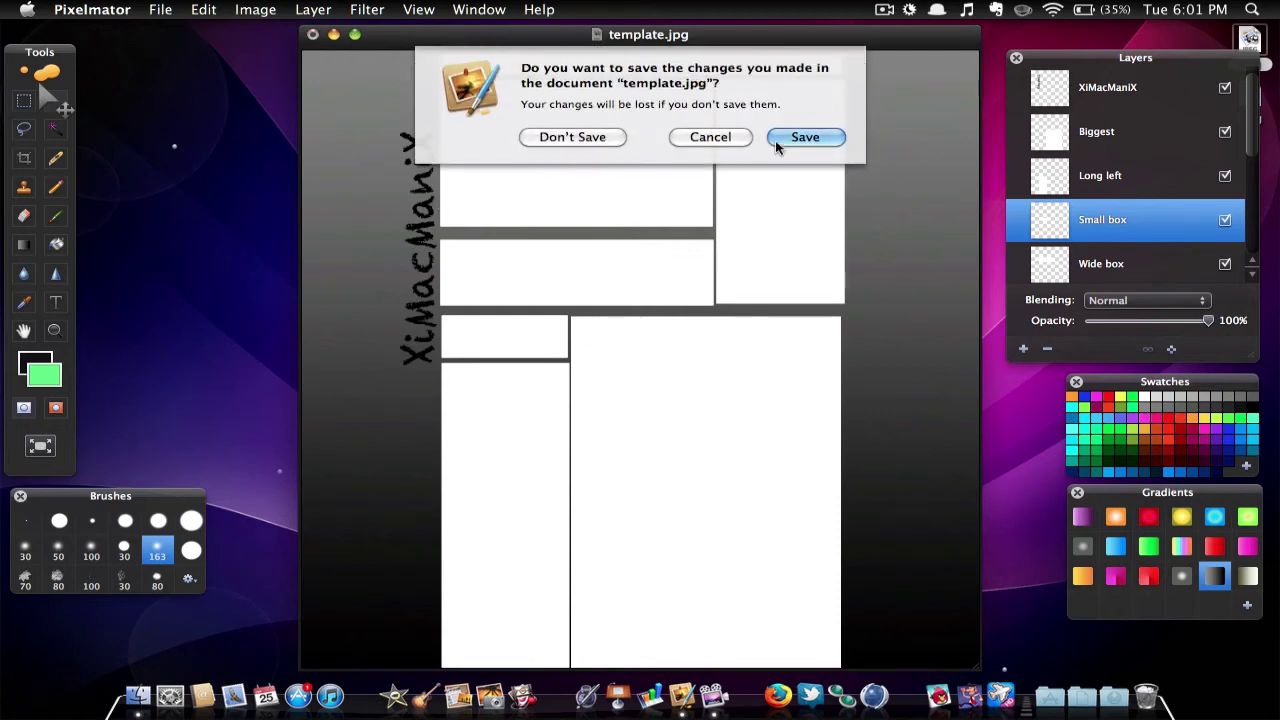
{"action": "left_click", "coordinate": [700, 137]}
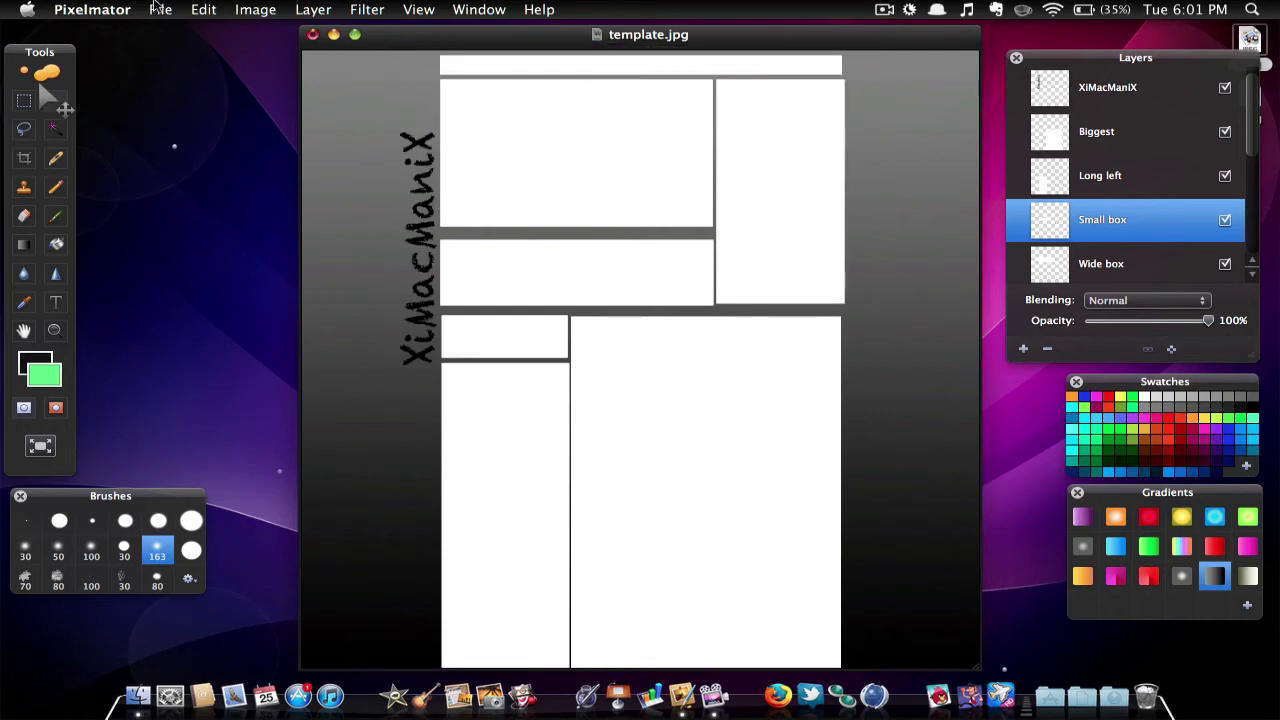
{"action": "left_click", "coordinate": [160, 9]}
{"action": "left_click", "coordinate": [193, 127]}
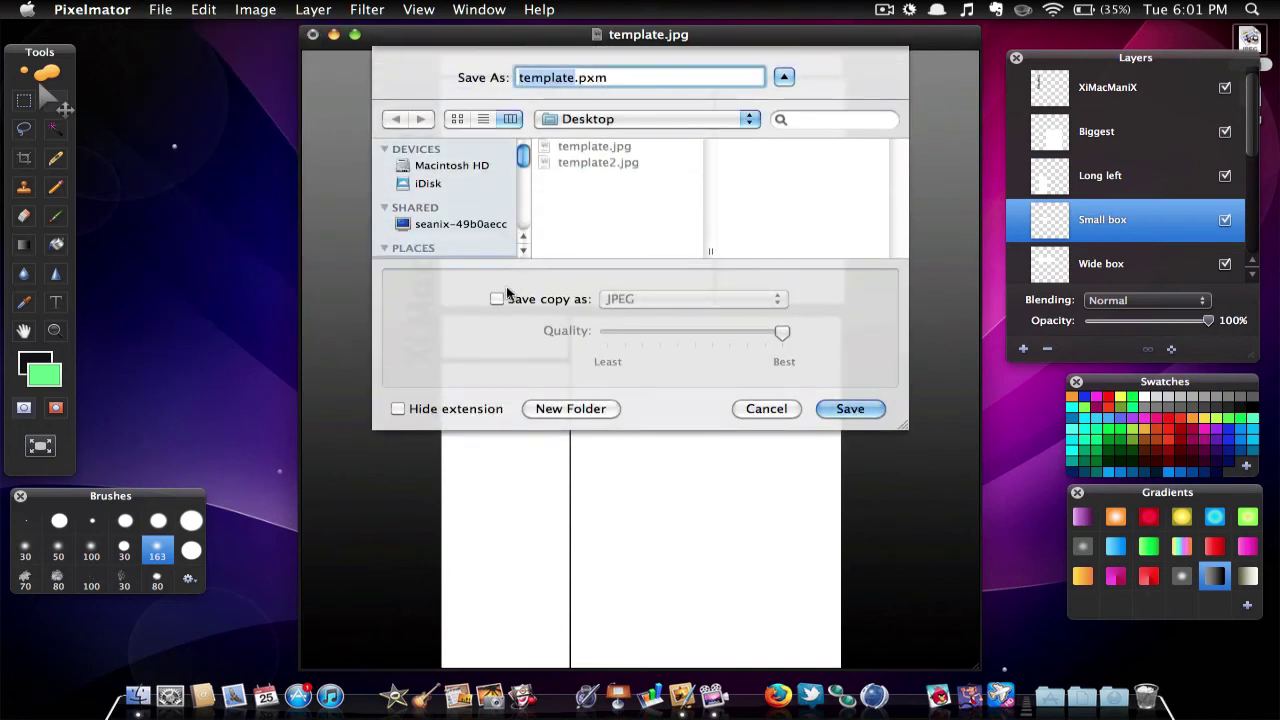
{"action": "left_click", "coordinate": [500, 298]}
{"action": "key", "text": "Right"}
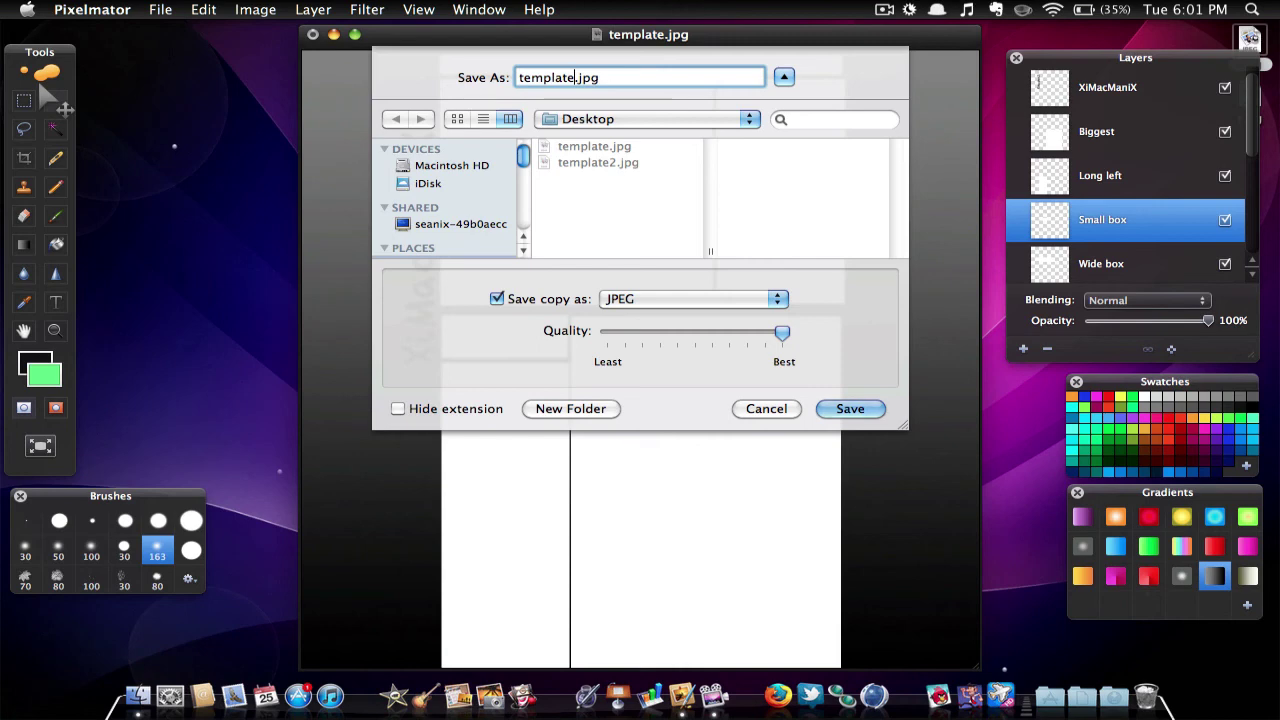
{"action": "type", "text": "2"}
{"action": "left_click", "coordinate": [826, 405]}
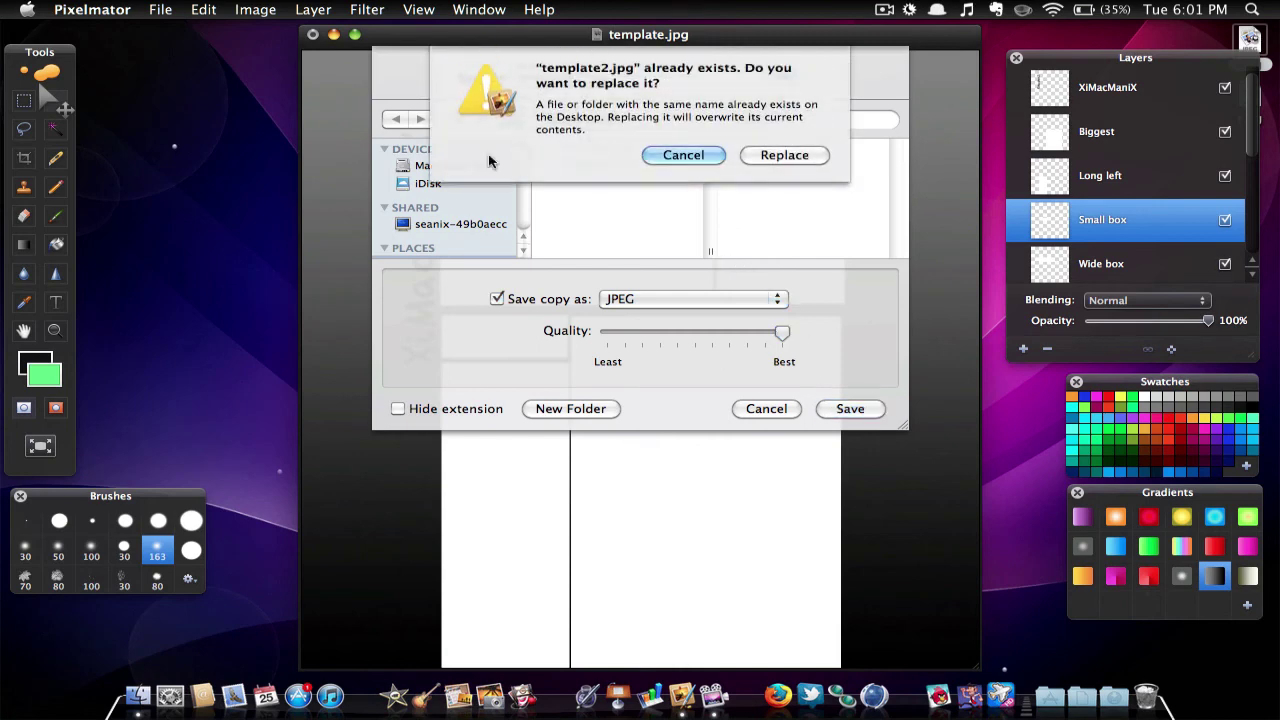
{"action": "left_click", "coordinate": [778, 157]}
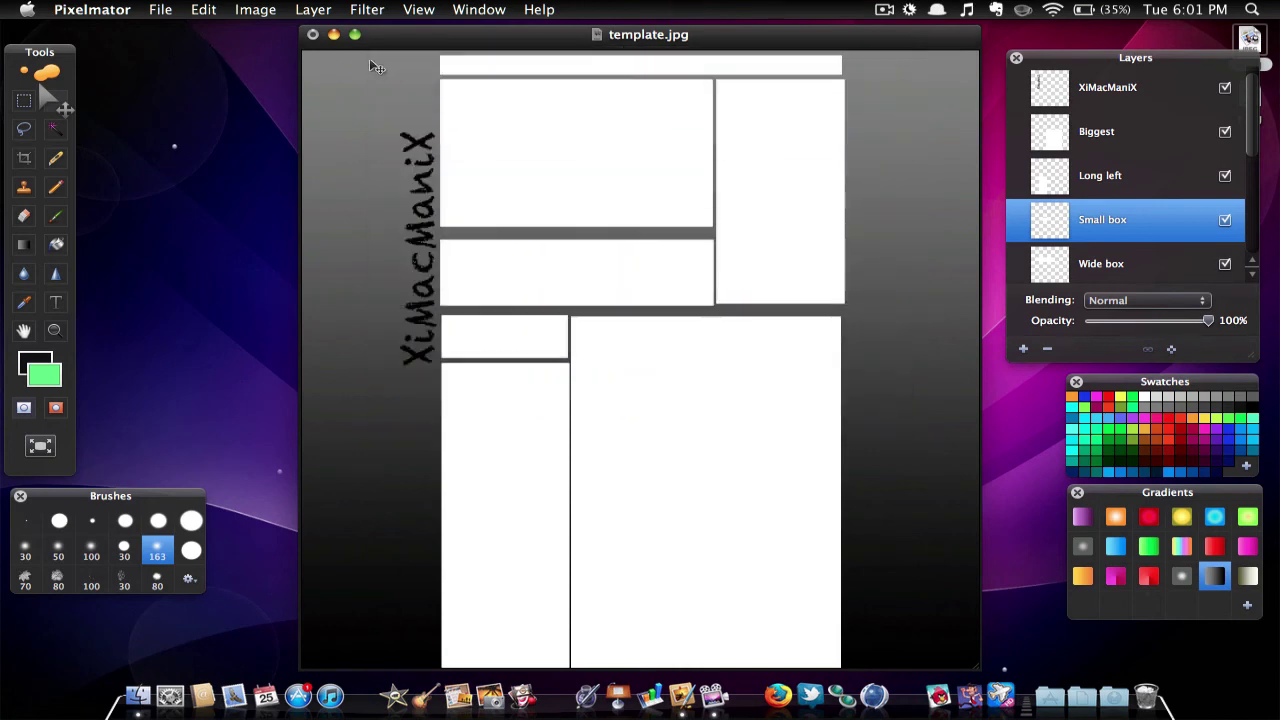
{"action": "key", "text": "super+q"}
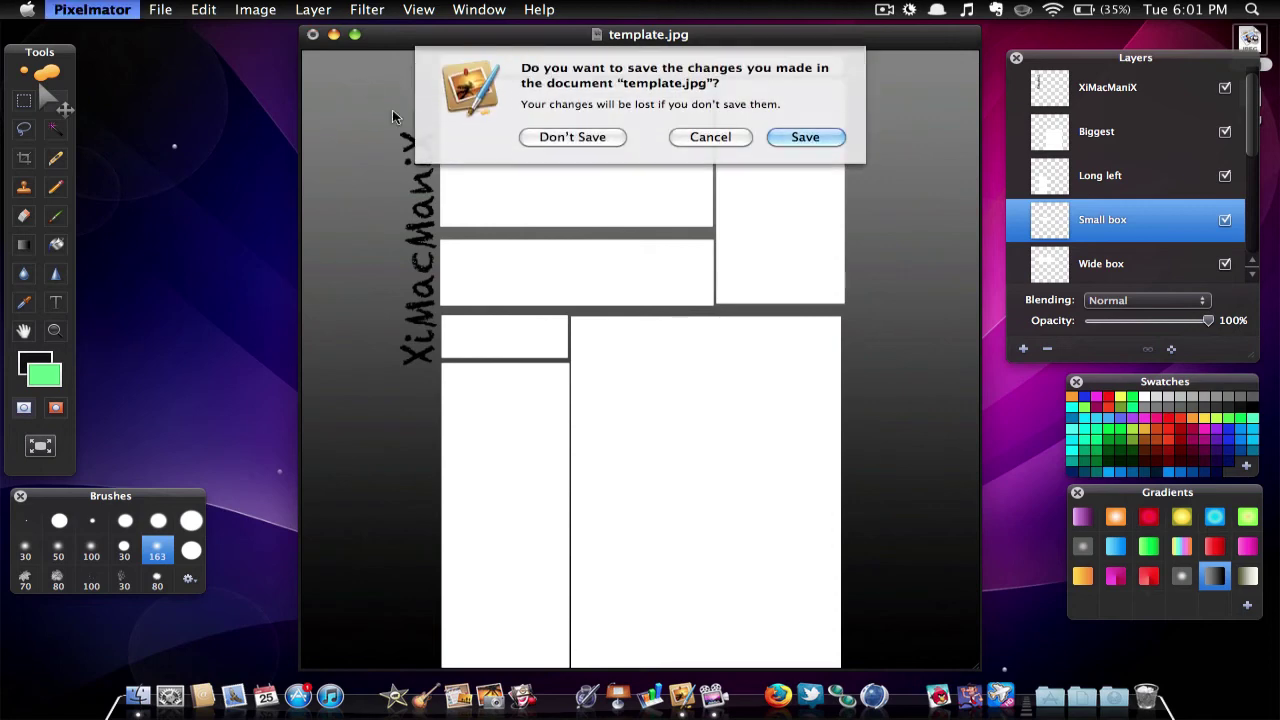
{"action": "left_click", "coordinate": [566, 139]}
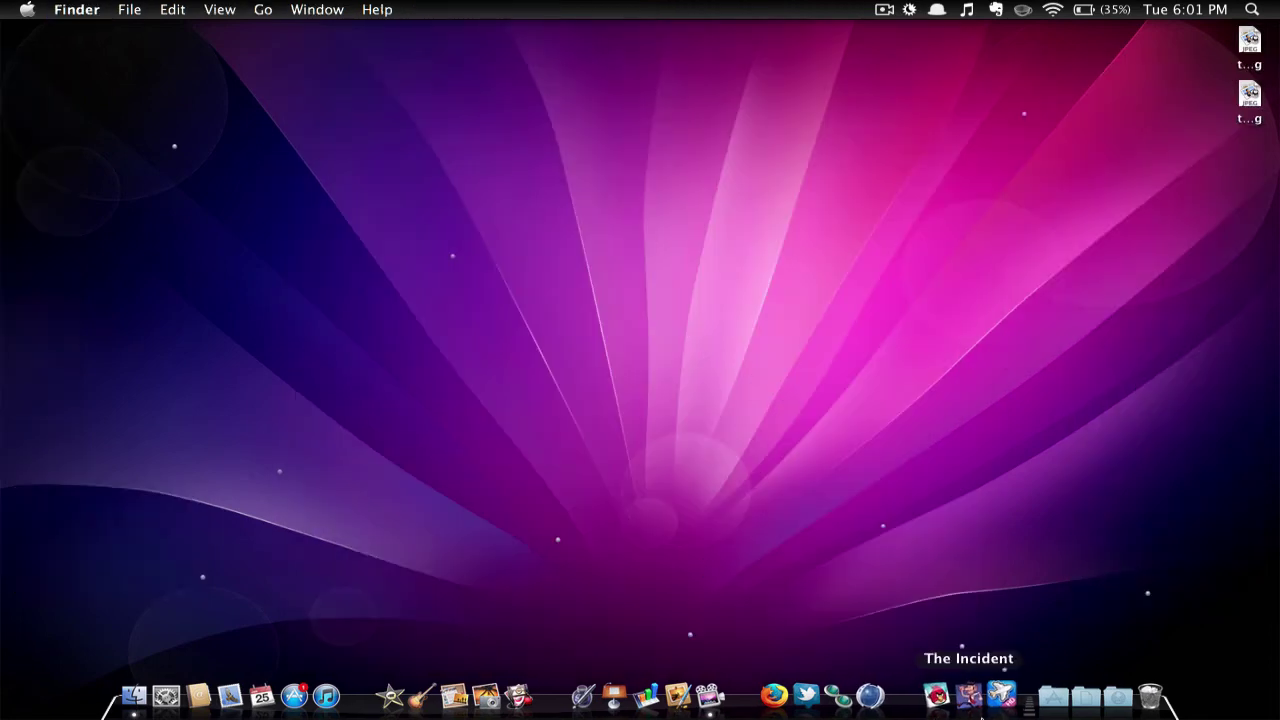
Switch to Firefox and open the Themes and Colors settings on your own YouTube channel page
{"action": "left_click", "coordinate": [778, 697]}
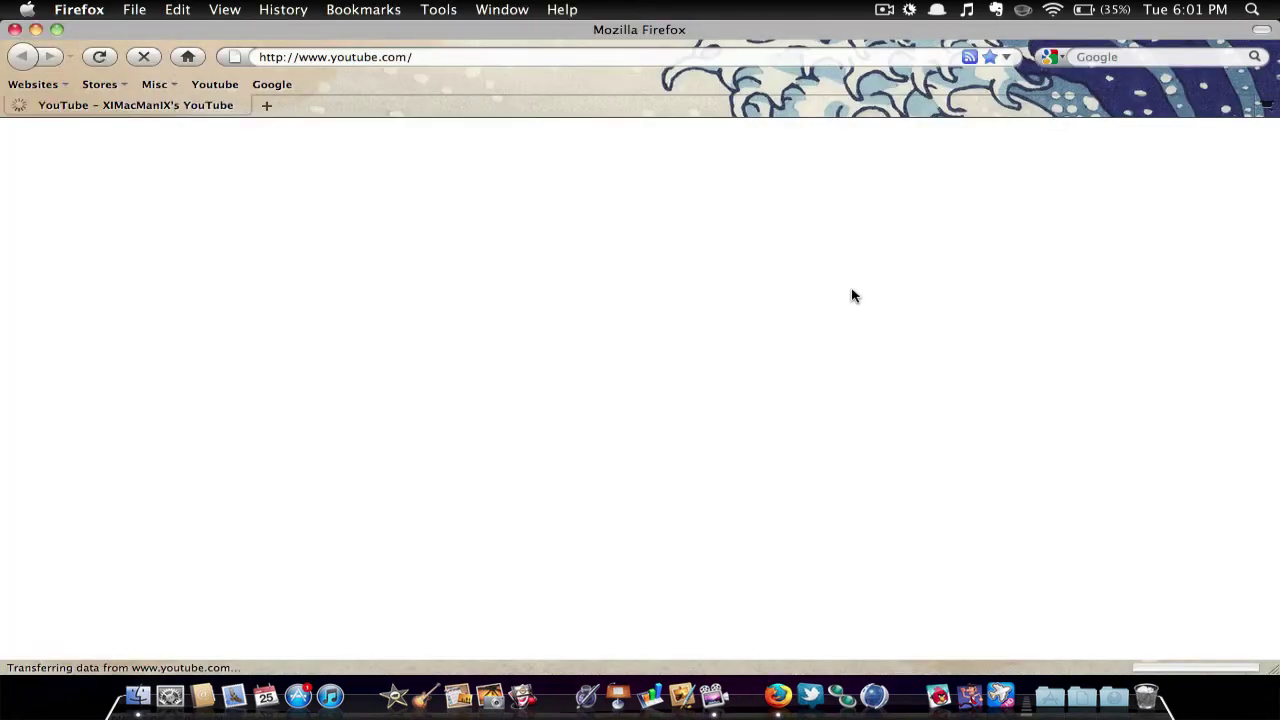
{"action": "left_click", "coordinate": [967, 148]}
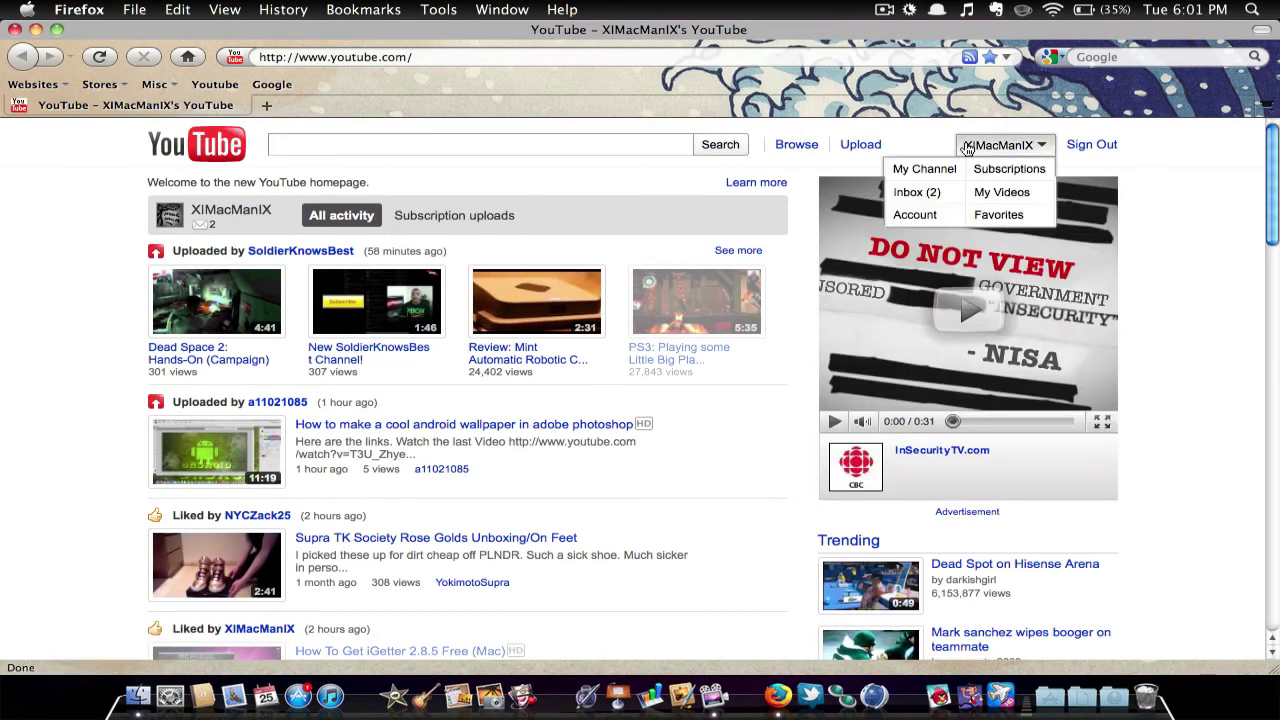
{"action": "left_click", "coordinate": [930, 170]}
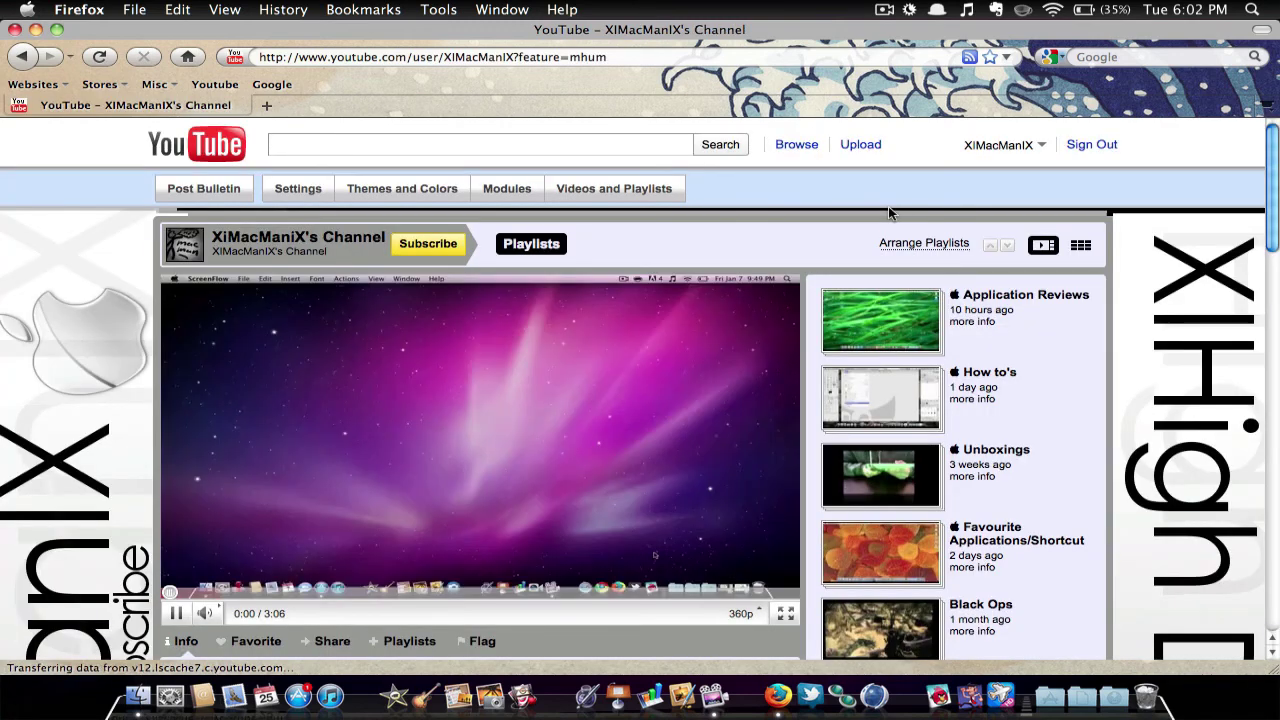
{"action": "left_click", "coordinate": [428, 190]}
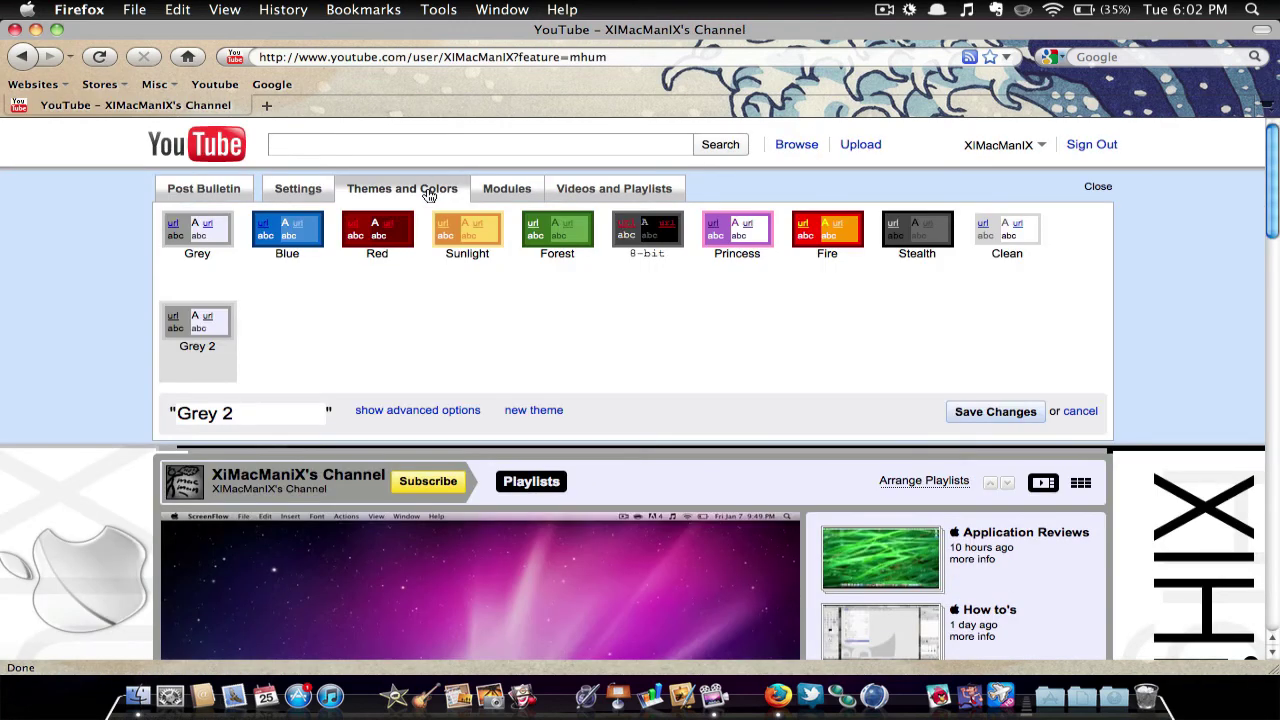
{"action": "scroll", "coordinate": [334, 306], "scroll_direction": "down", "scroll_amount": 10}
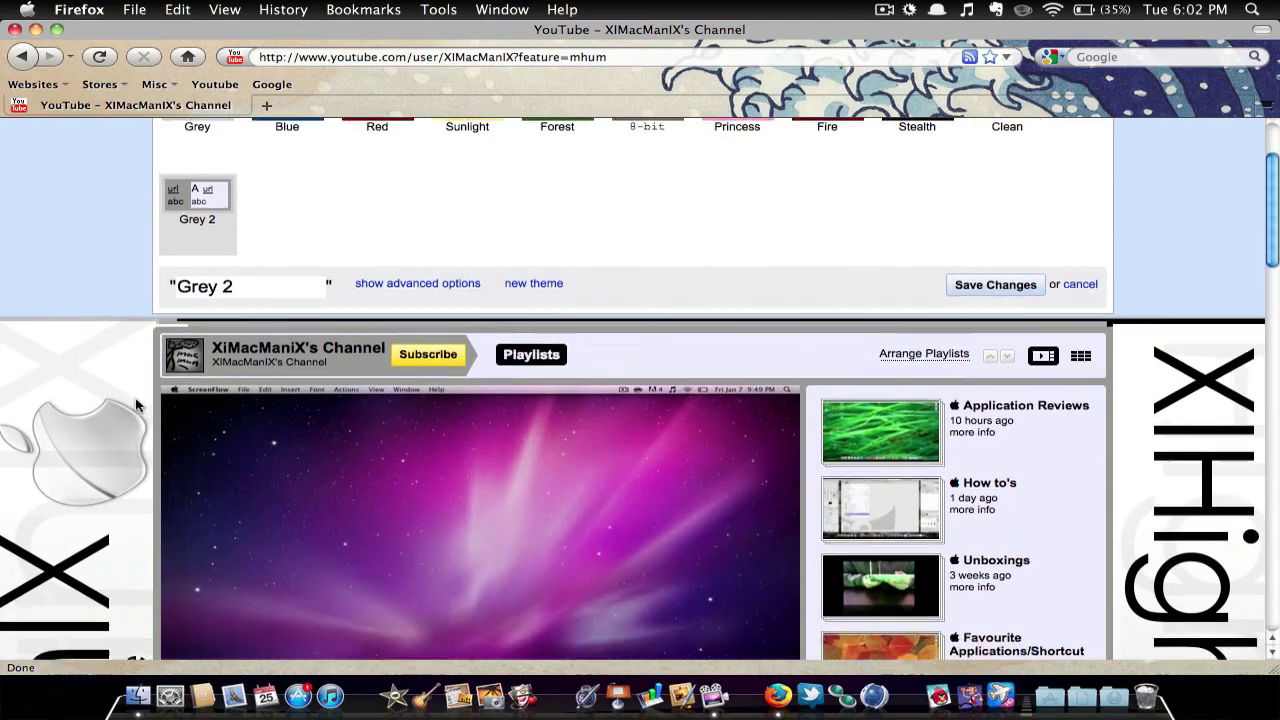
{"action": "scroll", "coordinate": [138, 405], "scroll_direction": "down", "scroll_amount": 10}
{"action": "scroll", "coordinate": [617, 343], "scroll_direction": "up", "scroll_amount": 20}
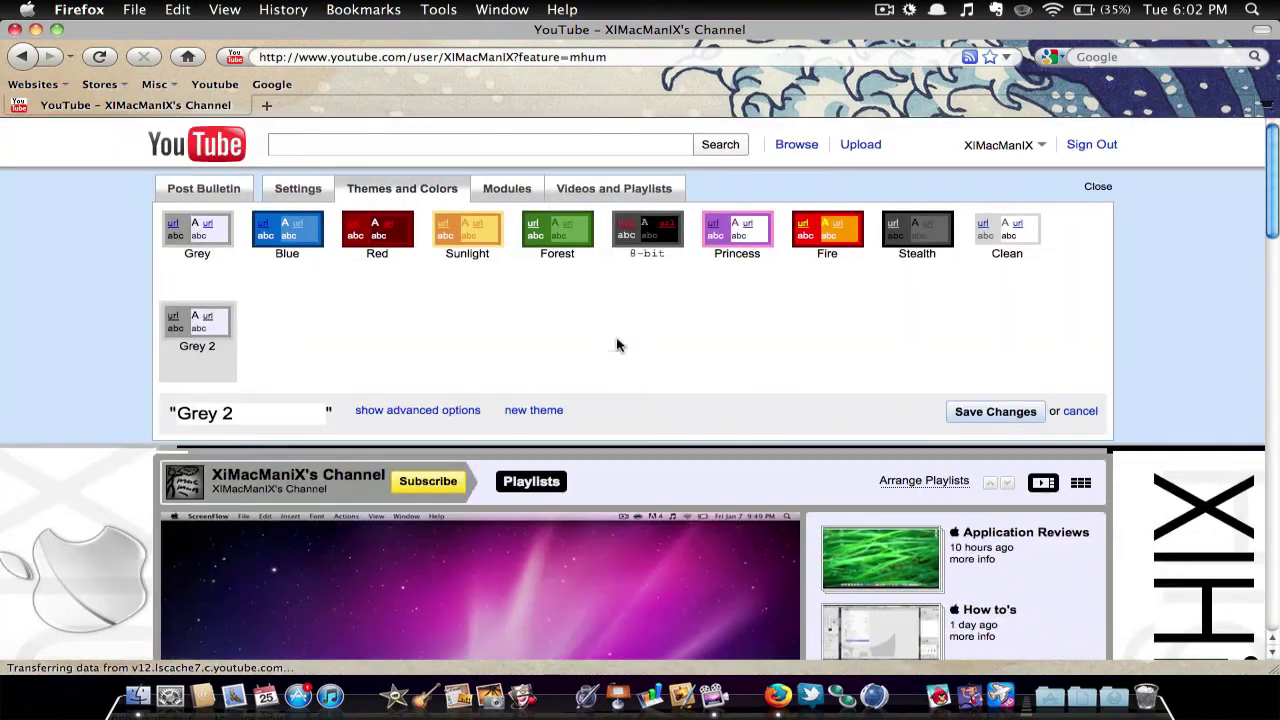
Apply the Stealth theme to the channel, check its preview down the page, and show the theme's advanced options
{"action": "left_click", "coordinate": [930, 235]}
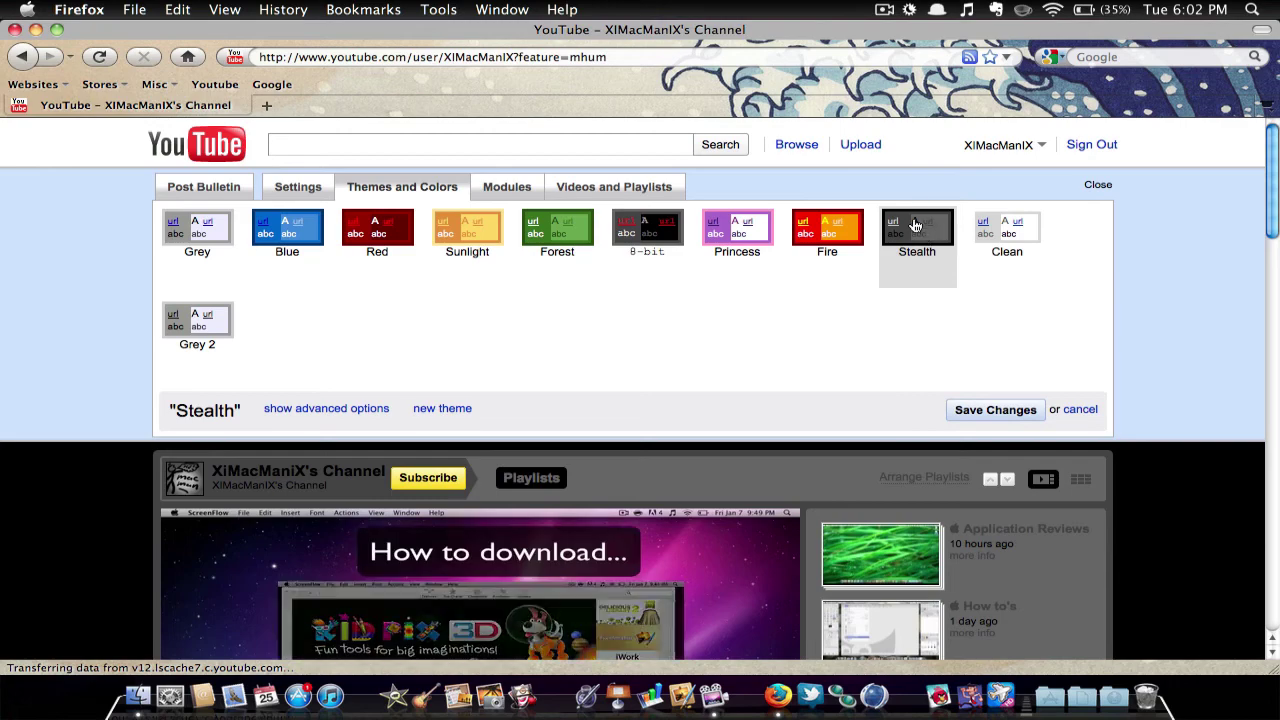
{"action": "scroll", "coordinate": [1113, 454], "scroll_direction": "down", "scroll_amount": 15}
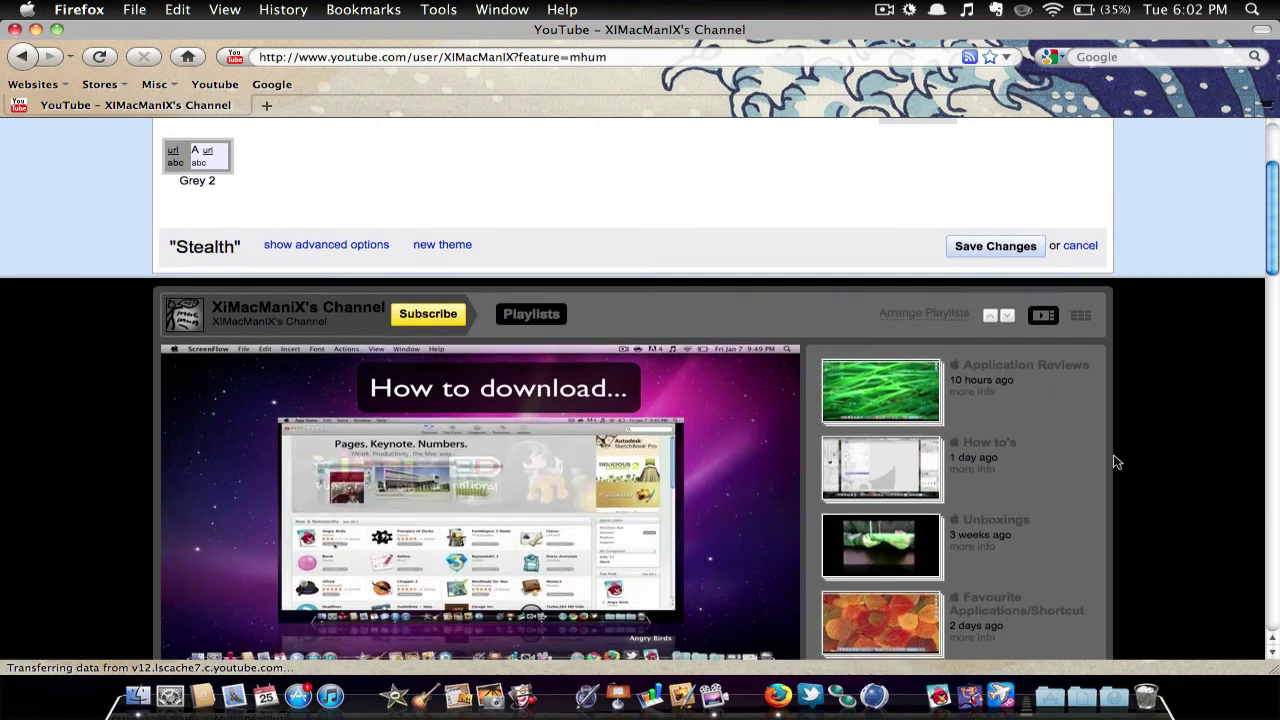
{"action": "scroll", "coordinate": [1116, 462], "scroll_direction": "down", "scroll_amount": 5}
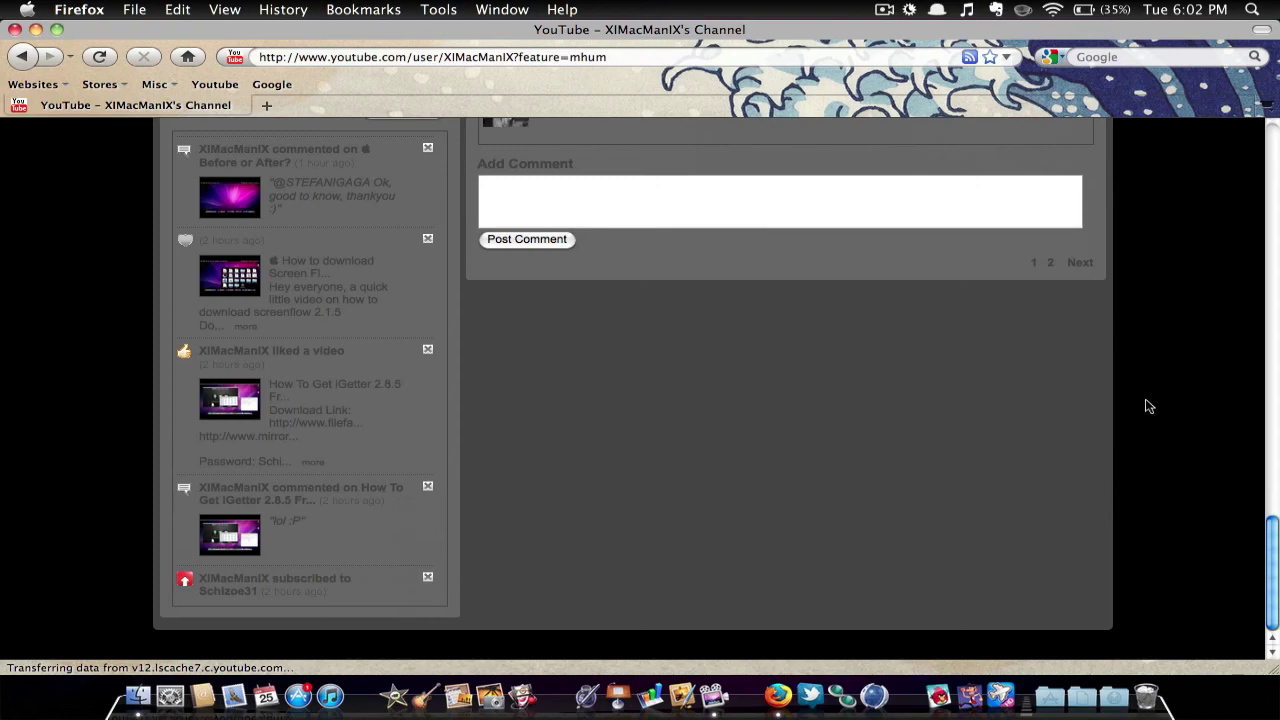
{"action": "scroll", "coordinate": [1203, 400], "scroll_direction": "up", "scroll_amount": 20}
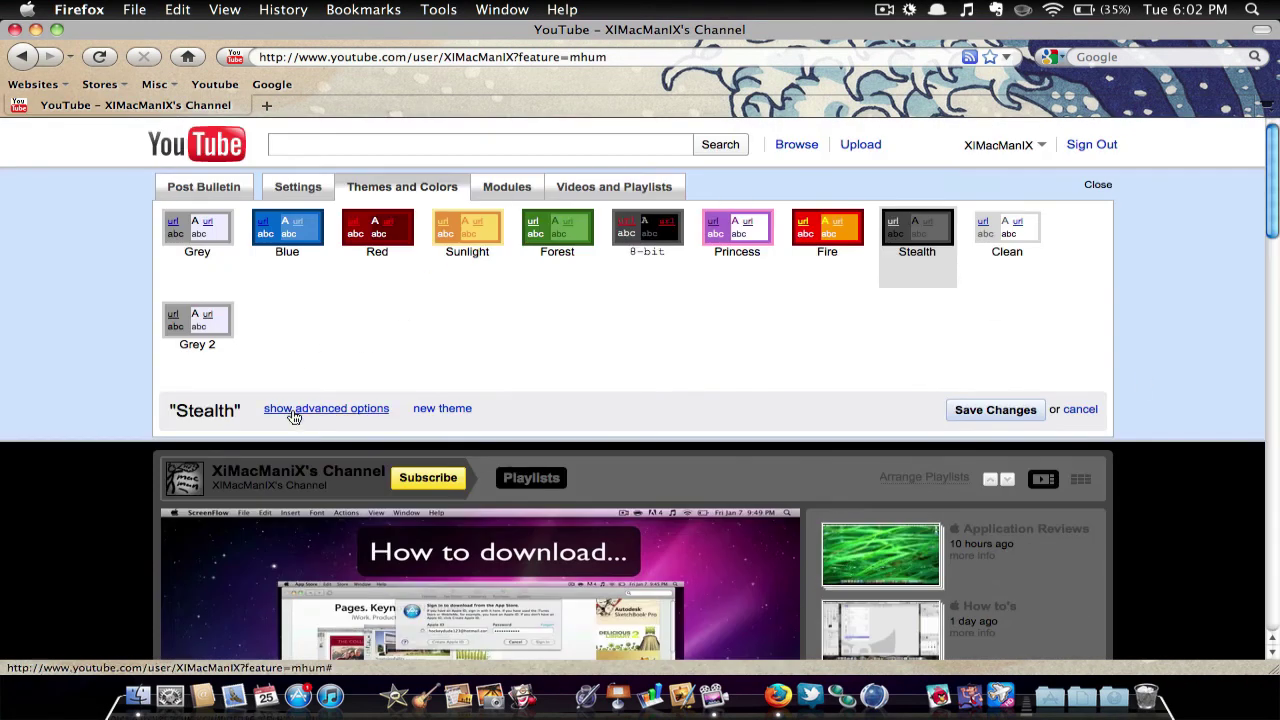
{"action": "left_click", "coordinate": [294, 410]}
{"action": "scroll", "coordinate": [349, 526], "scroll_direction": "down", "scroll_amount": 3}
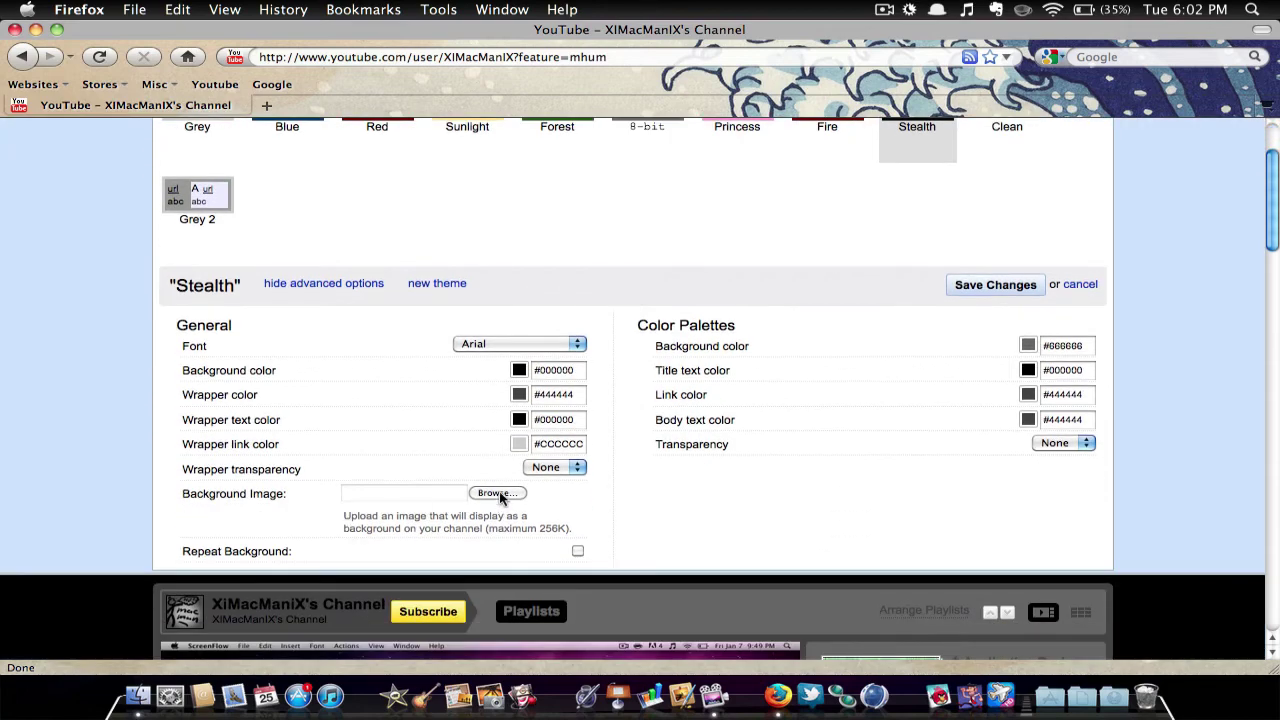
Upload template2.jpg from the Desktop as the Stealth theme's background image and check the preview down the page
{"action": "left_click", "coordinate": [494, 492]}
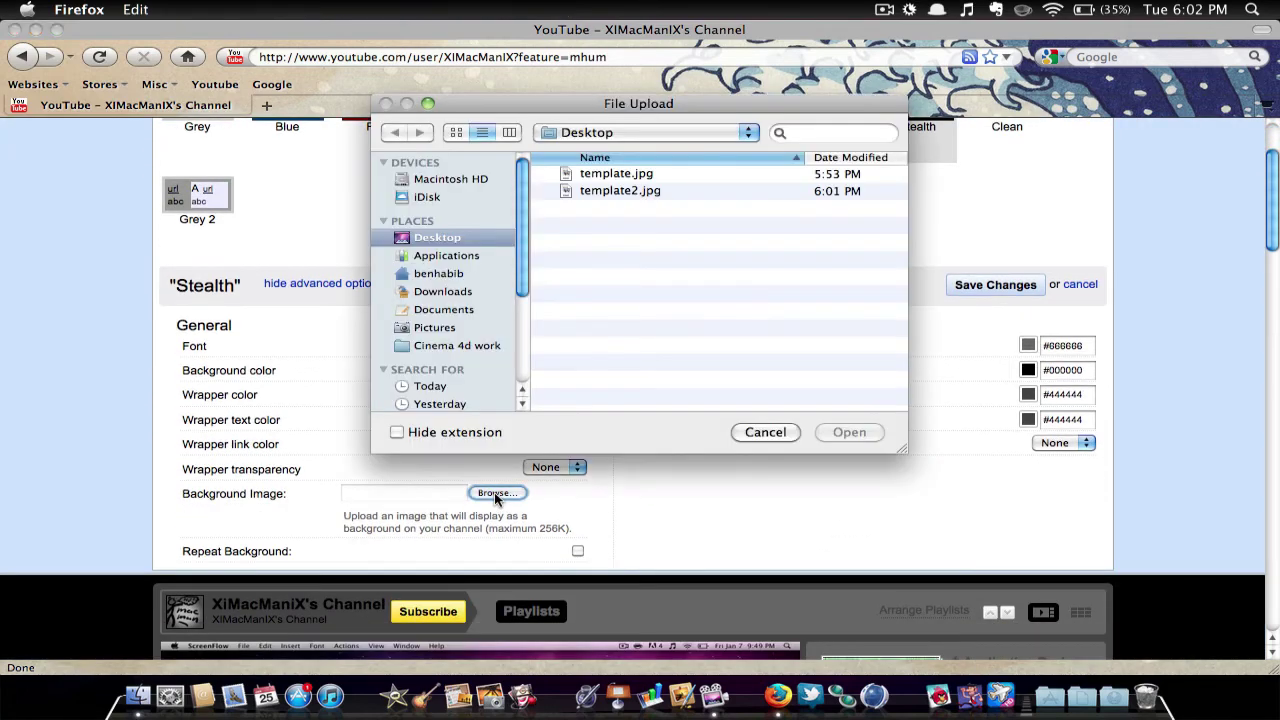
{"action": "left_click", "coordinate": [620, 190]}
{"action": "left_click", "coordinate": [878, 428]}
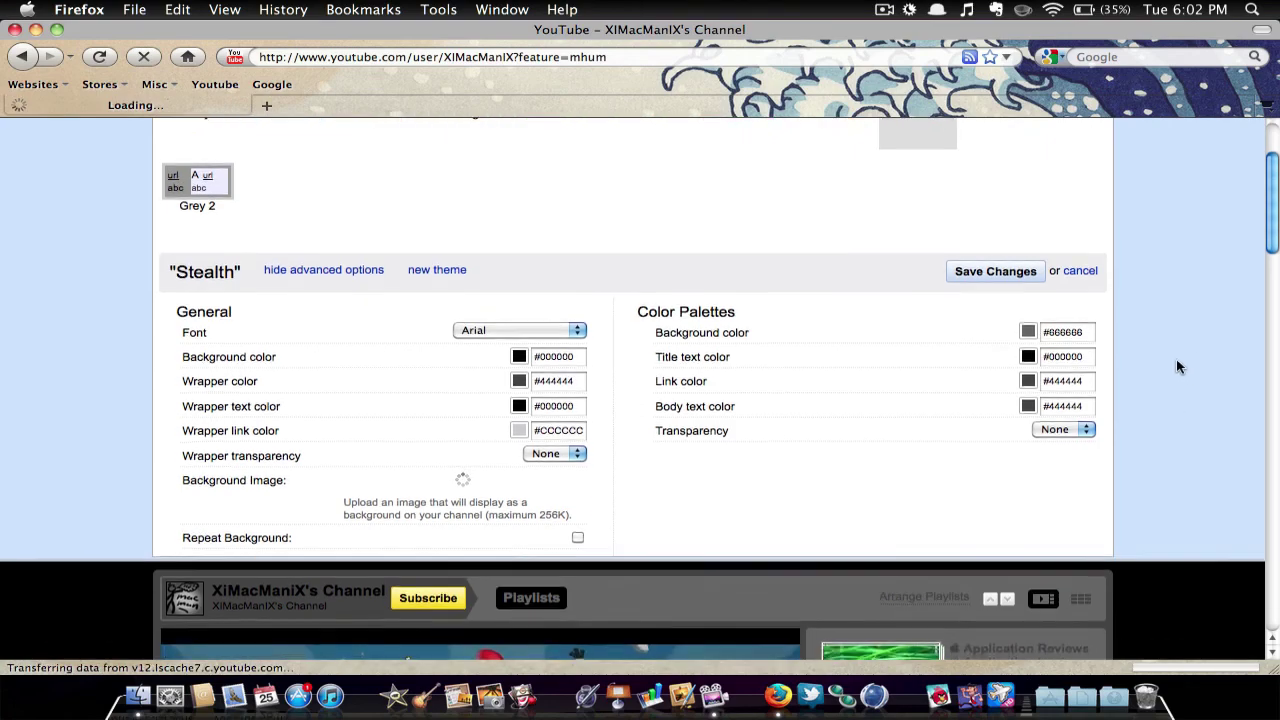
{"action": "scroll", "coordinate": [1178, 367], "scroll_direction": "down", "scroll_amount": 15}
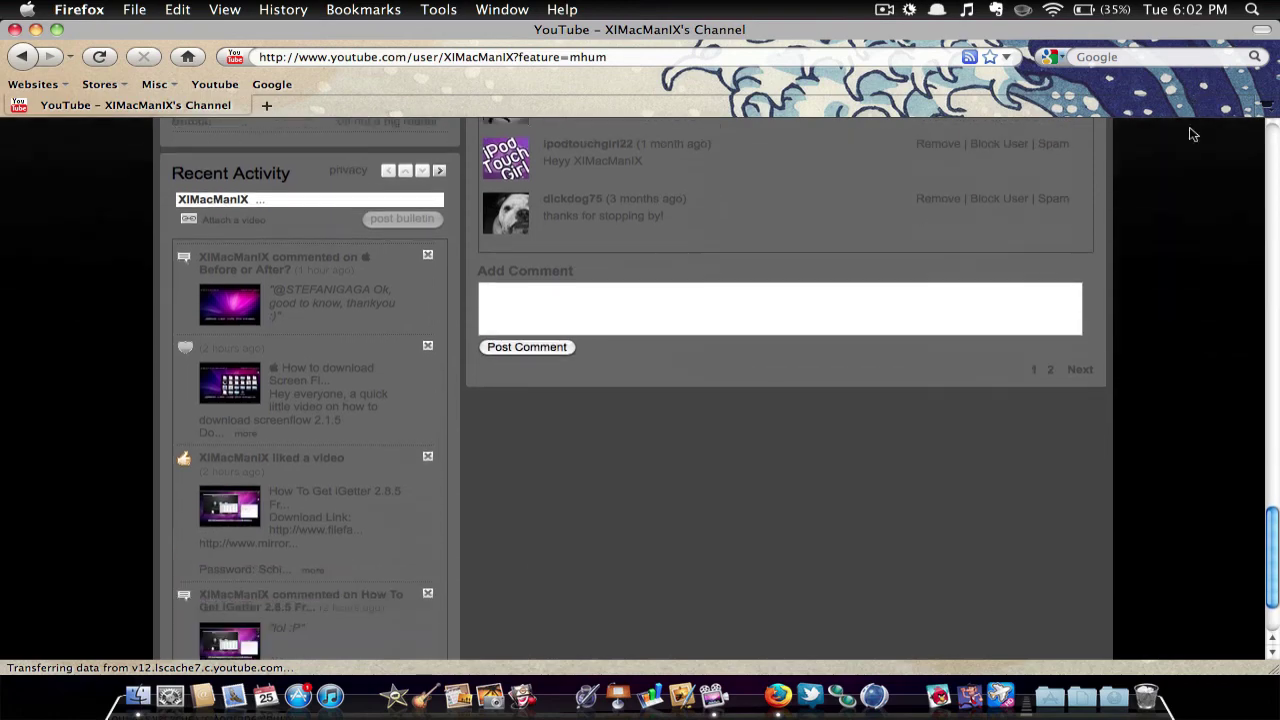
{"action": "scroll", "coordinate": [1178, 420], "scroll_direction": "up", "scroll_amount": 5}
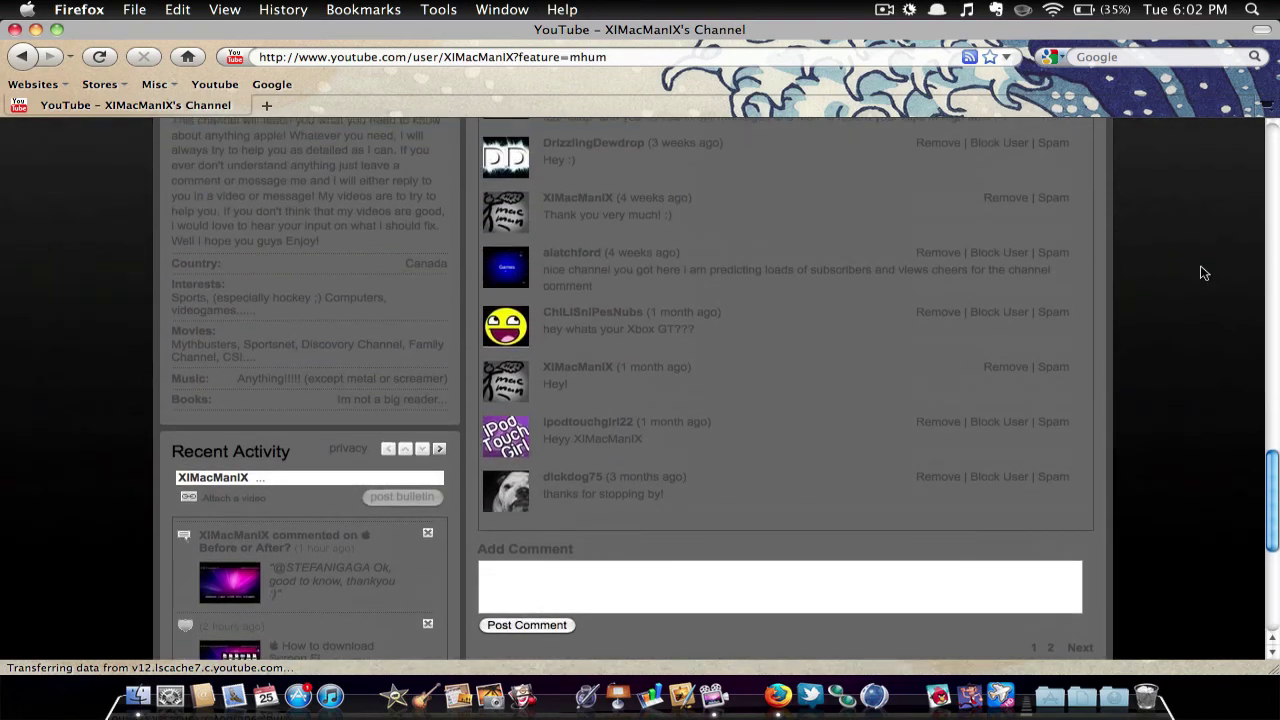
{"action": "scroll", "coordinate": [1190, 380], "scroll_direction": "up", "scroll_amount": 15}
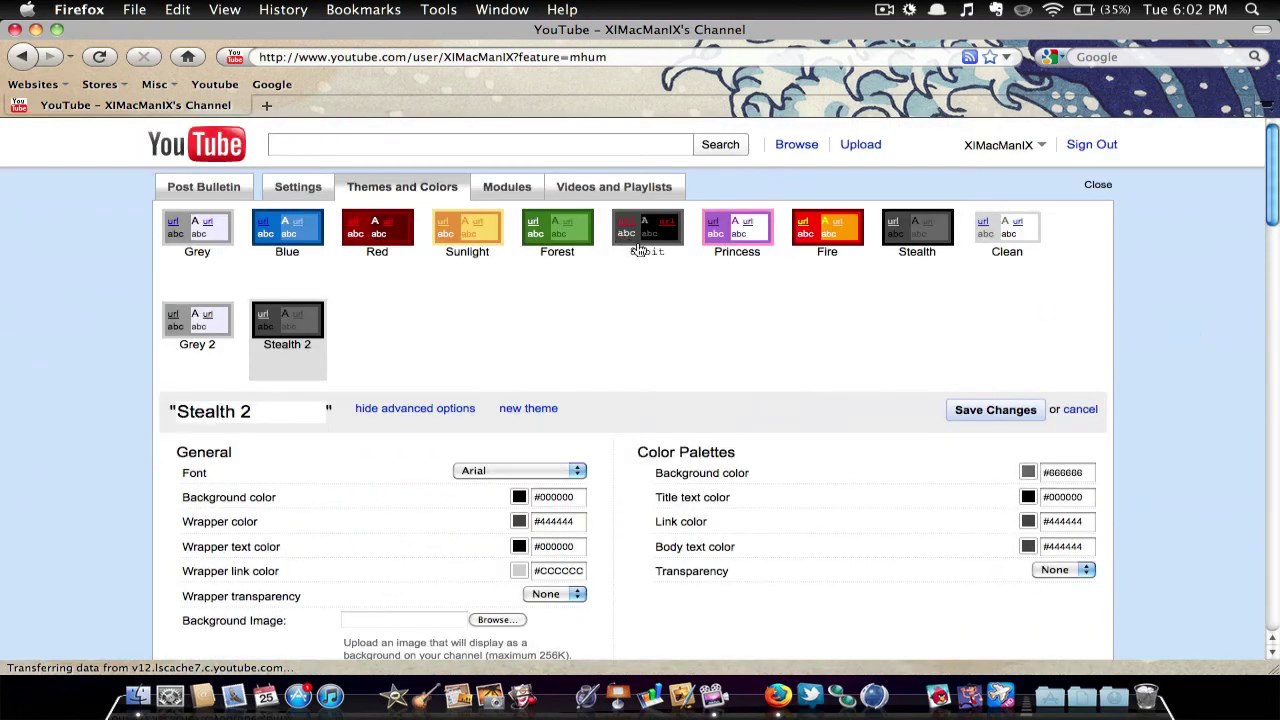
Select the Princess theme, upload template2.jpg as its background image, and examine how the background looks down the whole page
{"action": "left_click", "coordinate": [755, 230]}
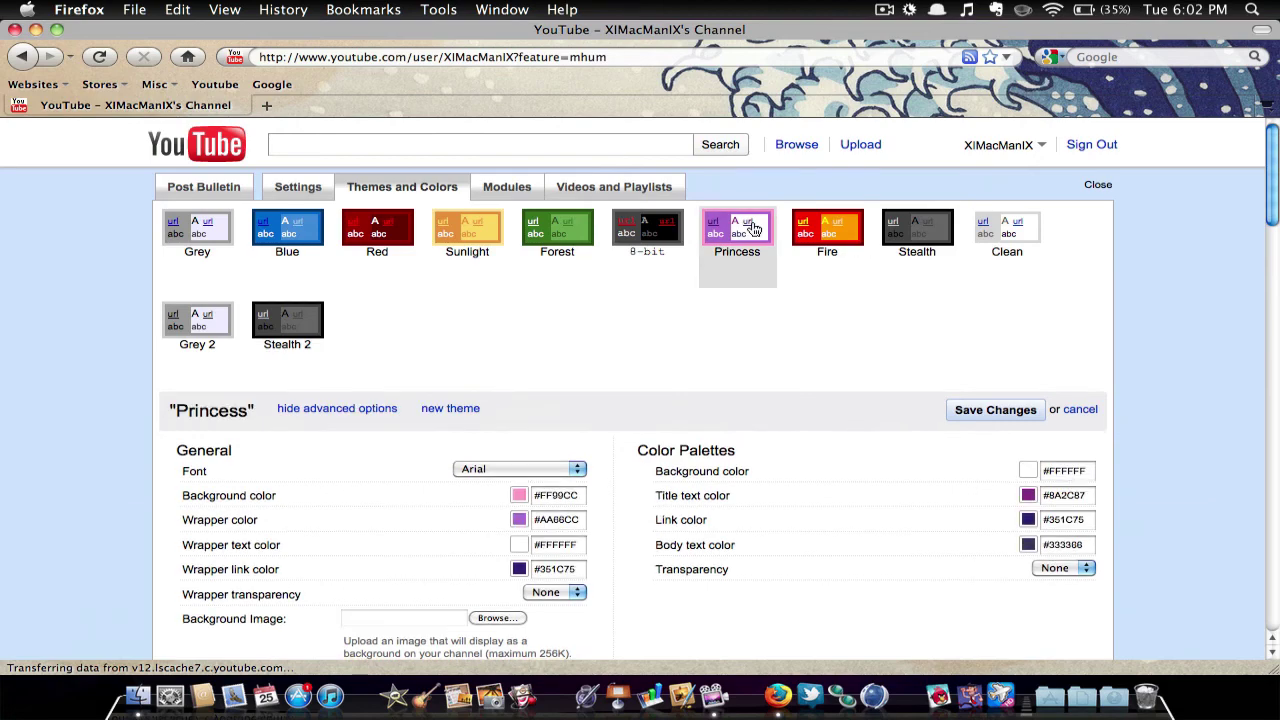
{"action": "scroll", "coordinate": [690, 418], "scroll_direction": "down", "scroll_amount": 10}
{"action": "scroll", "coordinate": [690, 418], "scroll_direction": "up", "scroll_amount": 4}
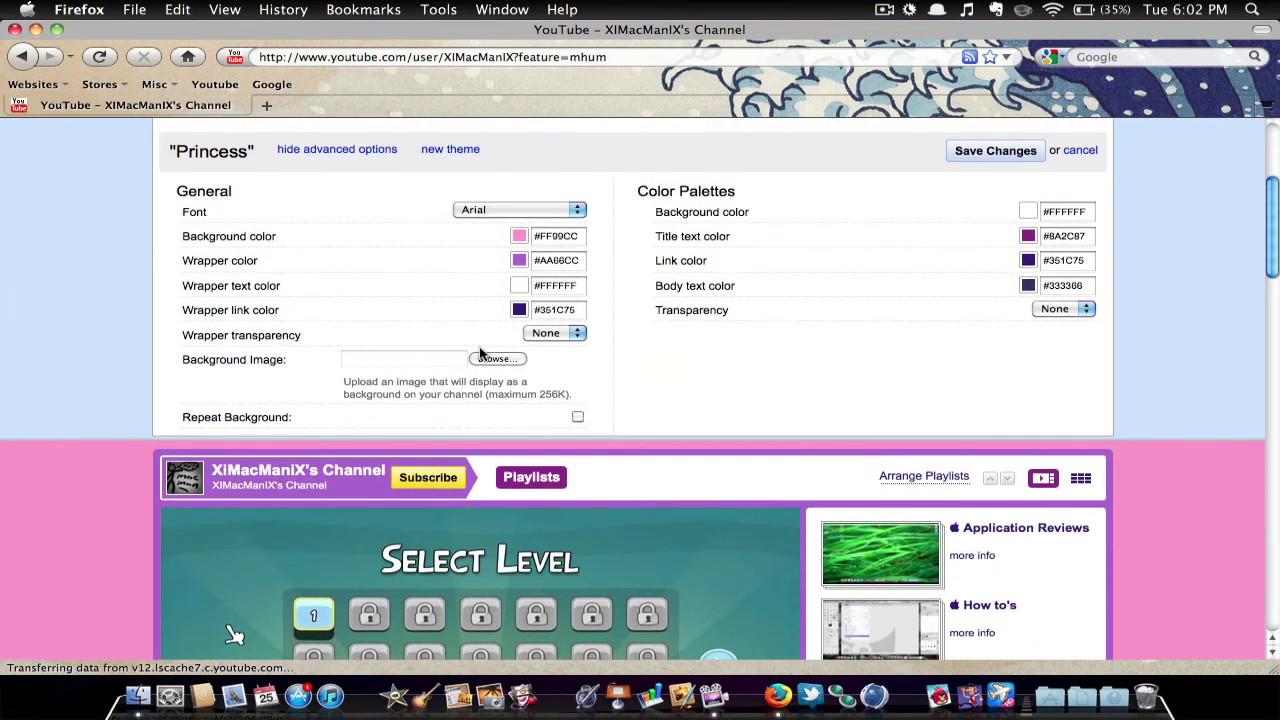
{"action": "left_click", "coordinate": [497, 359]}
{"action": "left_click", "coordinate": [620, 190]}
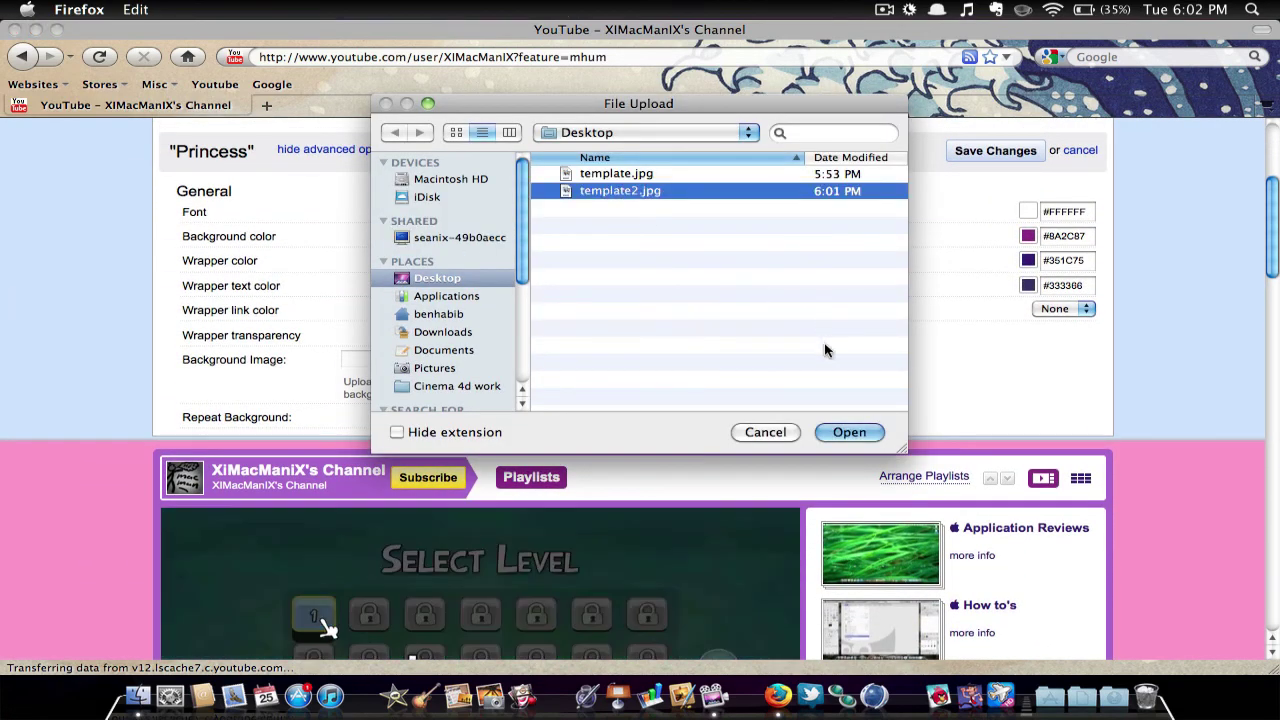
{"action": "left_click", "coordinate": [846, 432]}
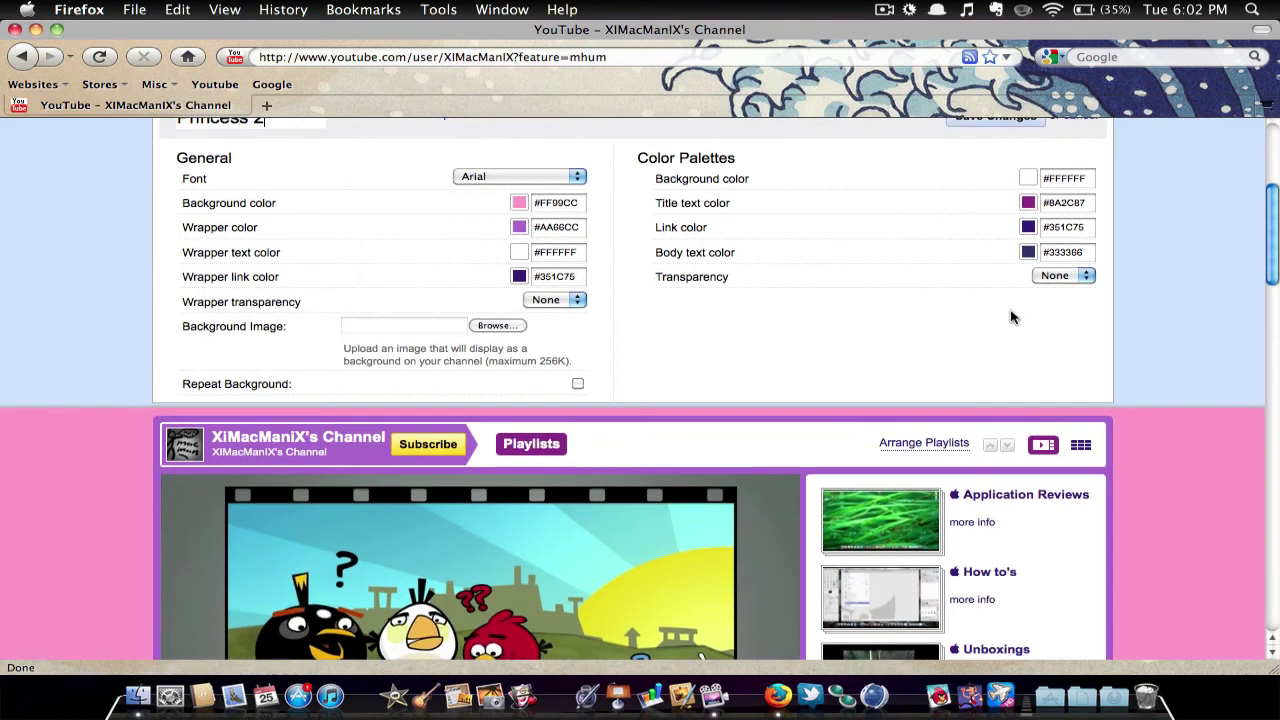
{"action": "scroll", "coordinate": [1010, 318], "scroll_direction": "down", "scroll_amount": 20}
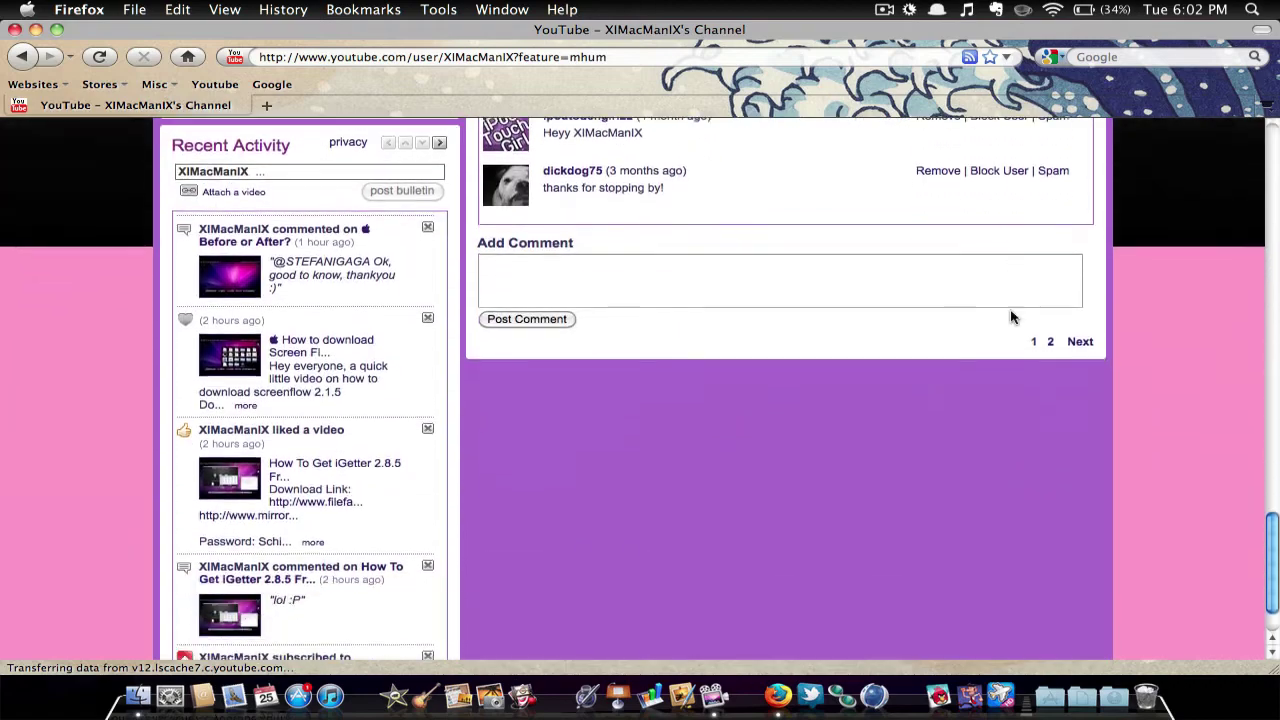
{"action": "scroll", "coordinate": [1010, 318], "scroll_direction": "down", "scroll_amount": 2}
{"action": "scroll", "coordinate": [1191, 592], "scroll_direction": "up", "scroll_amount": 9}
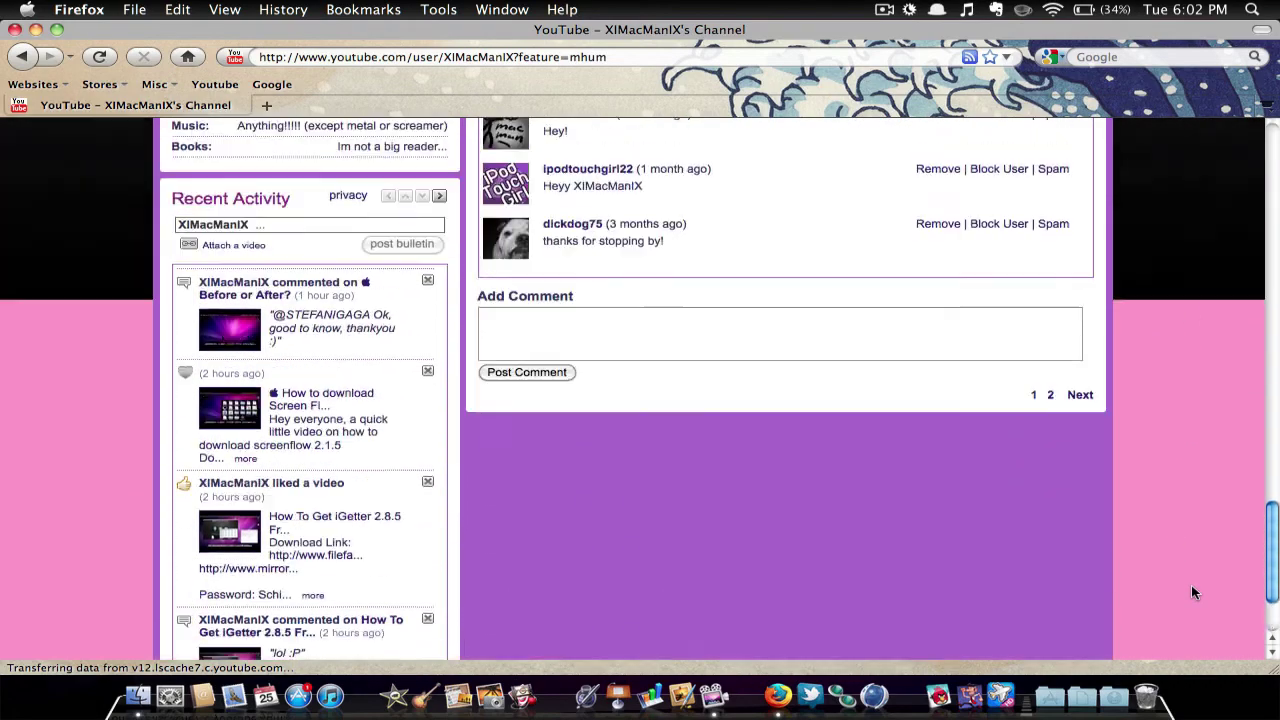
{"action": "scroll", "coordinate": [1191, 592], "scroll_direction": "up", "scroll_amount": 20}
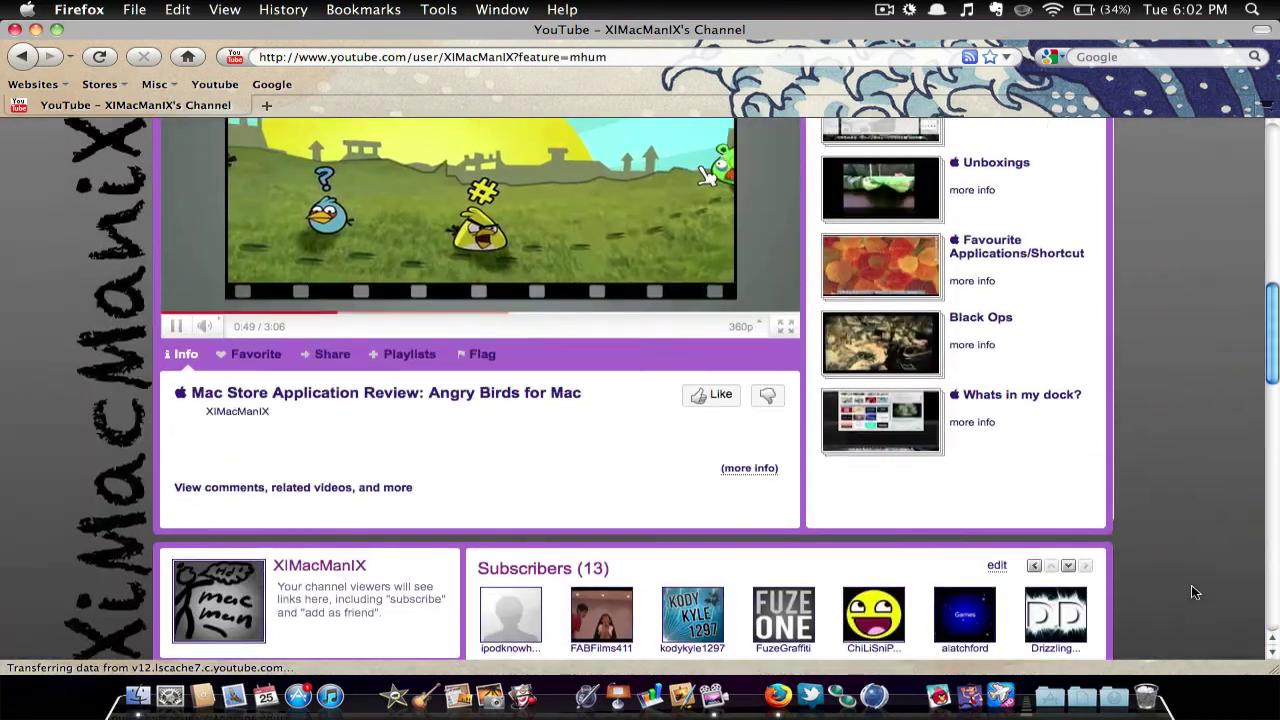
{"action": "scroll", "coordinate": [1191, 592], "scroll_direction": "up", "scroll_amount": 12}
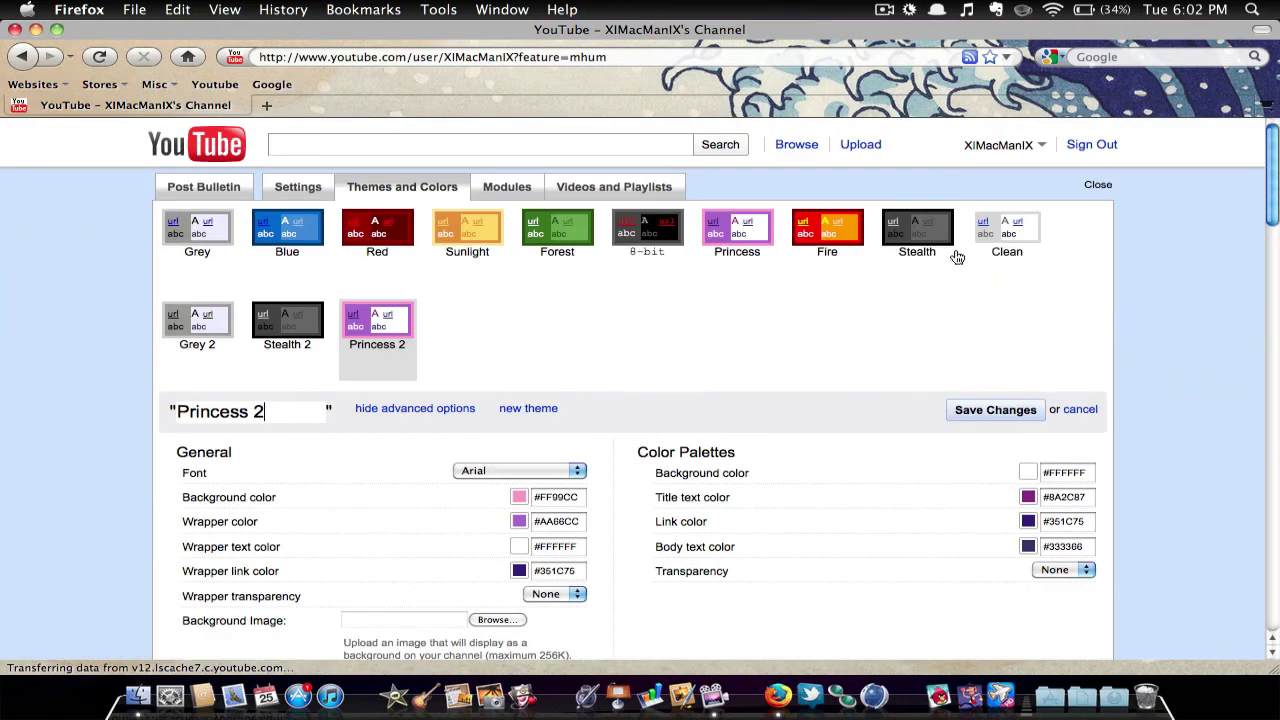
Switch back to the Stealth theme with its background color set to #000000 and check the preview down the page
{"action": "left_click", "coordinate": [916, 241]}
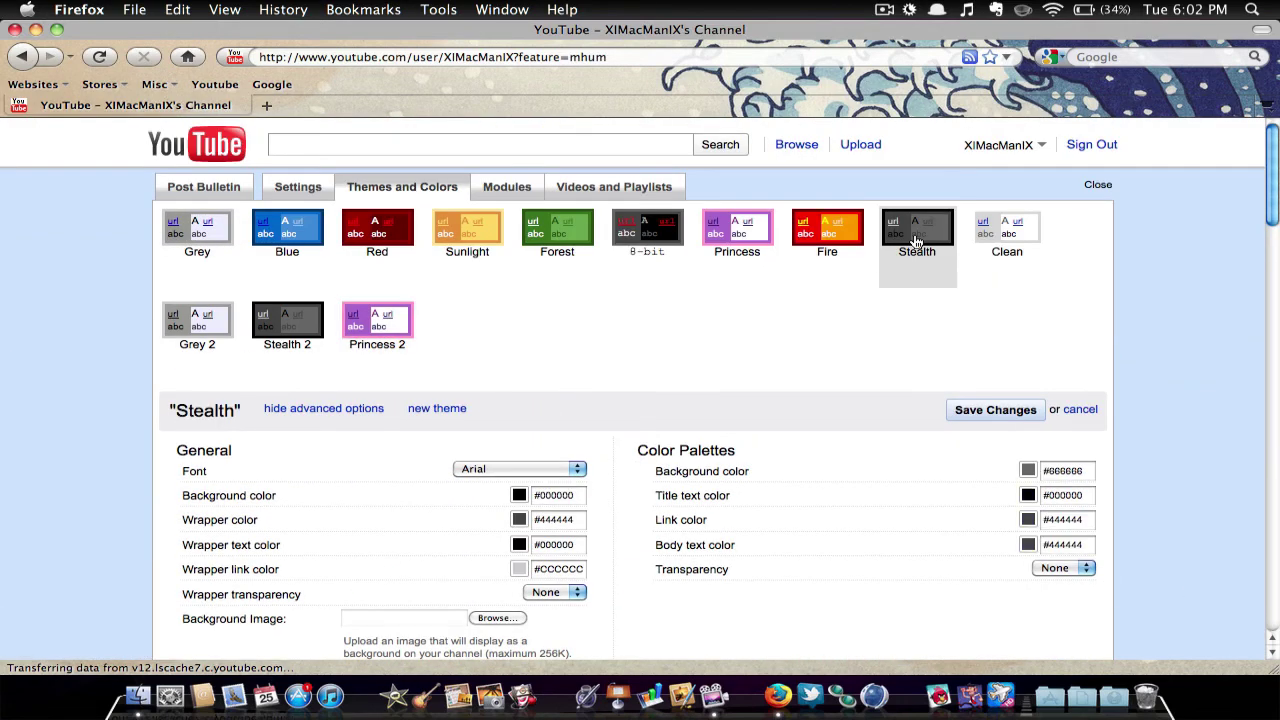
{"action": "scroll", "coordinate": [916, 241], "scroll_direction": "down", "scroll_amount": 4}
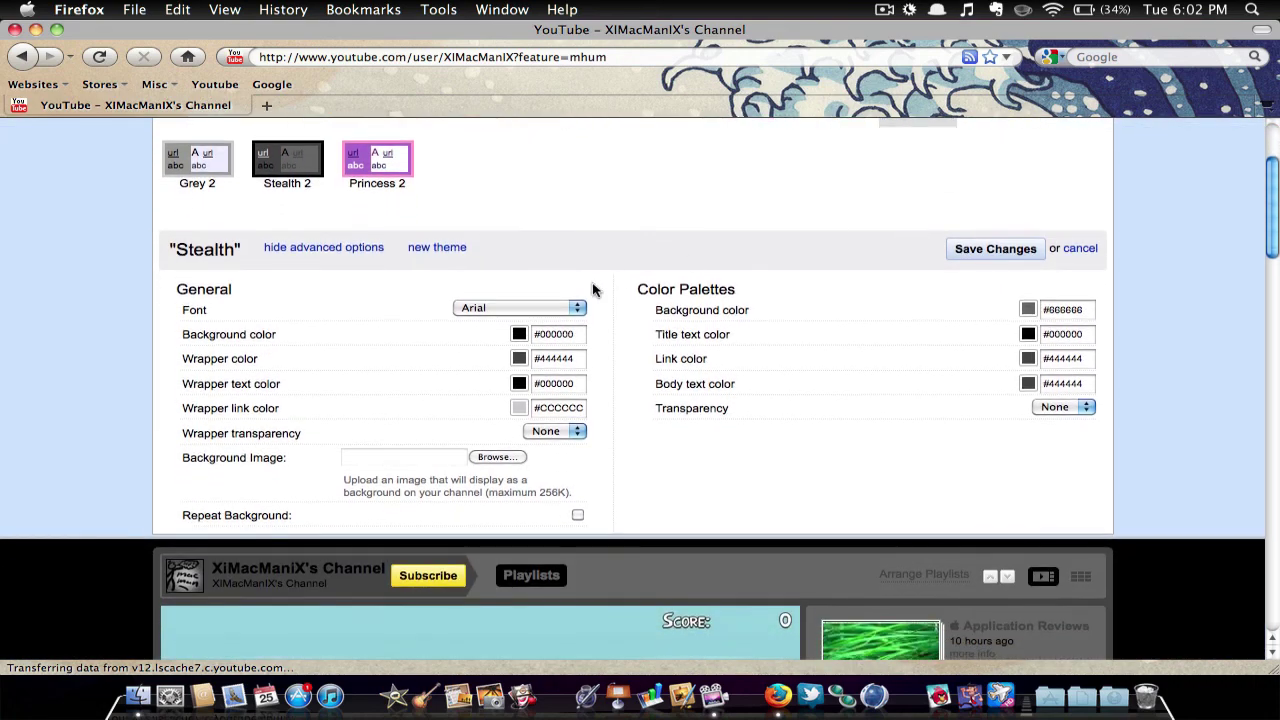
{"action": "left_click_drag", "start_coordinate": [578, 334], "coordinate": [491, 331]}
{"action": "key", "text": "ctrl+Down"}
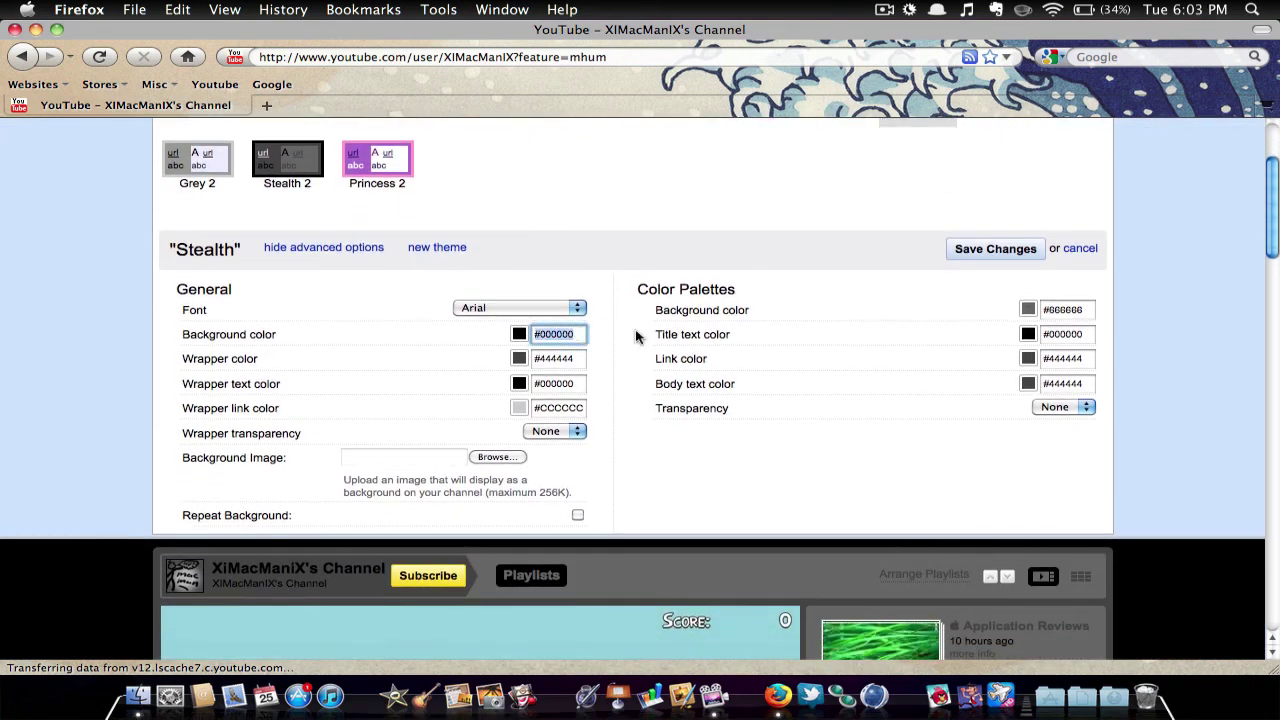
{"action": "left_click", "coordinate": [593, 503]}
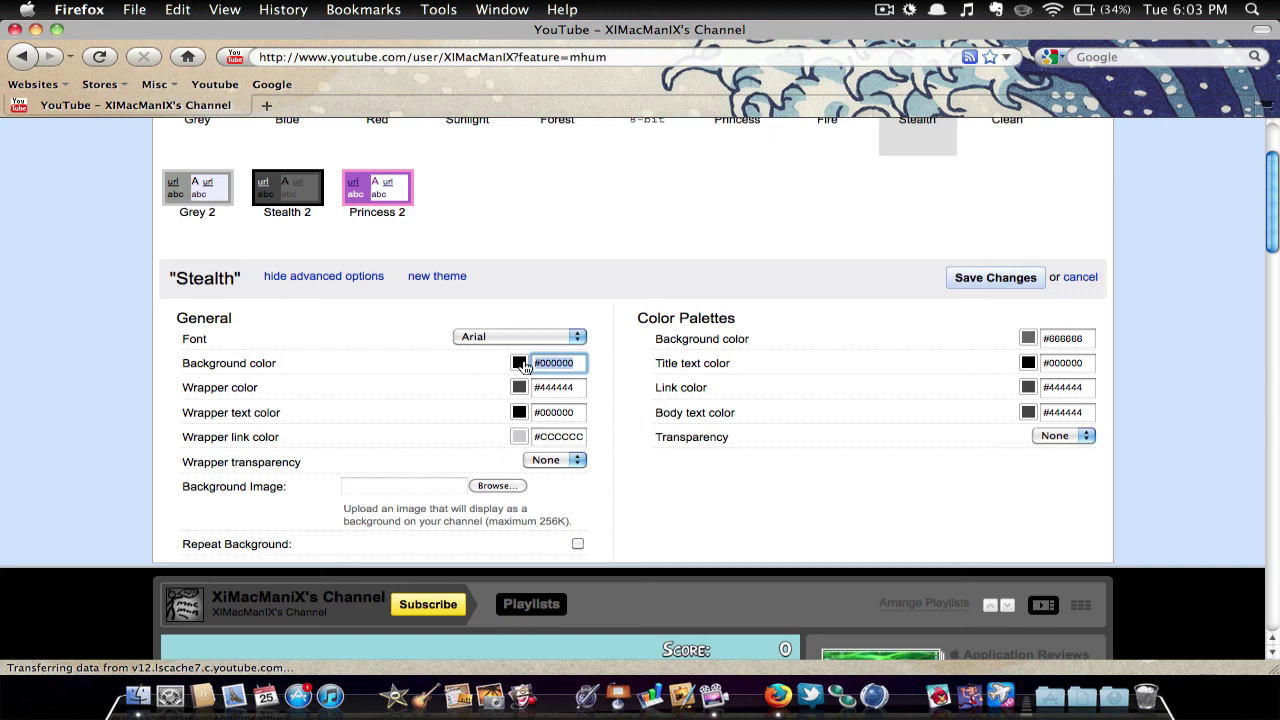
{"action": "left_click", "coordinate": [573, 365]}
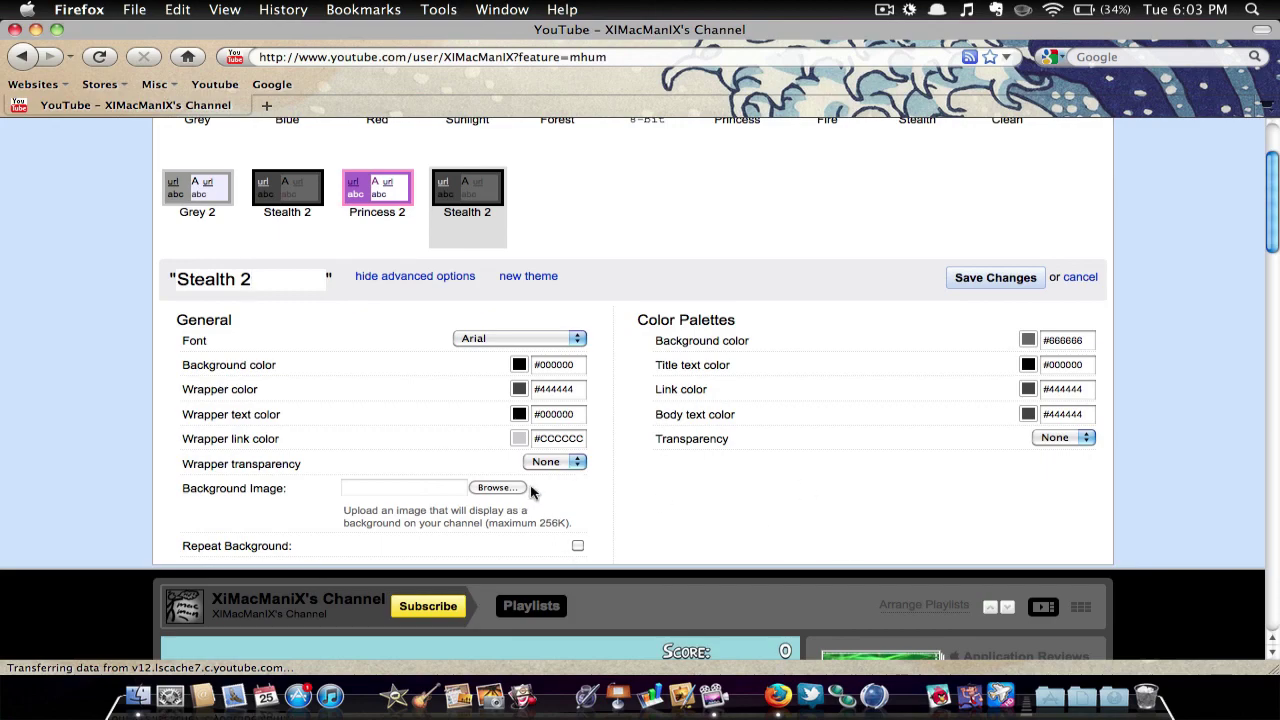
{"action": "scroll", "coordinate": [531, 490], "scroll_direction": "down", "scroll_amount": 15}
{"action": "scroll", "coordinate": [531, 490], "scroll_direction": "up", "scroll_amount": 14}
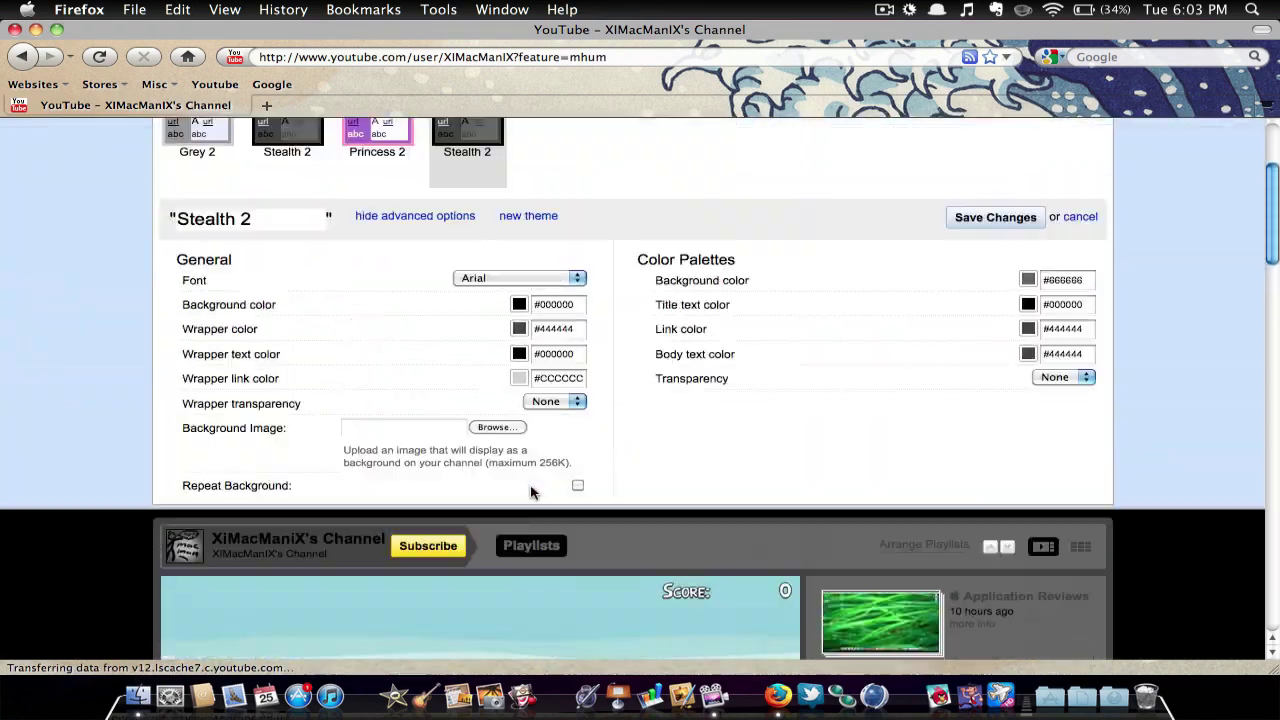
{"action": "scroll", "coordinate": [531, 490], "scroll_direction": "up", "scroll_amount": 4}
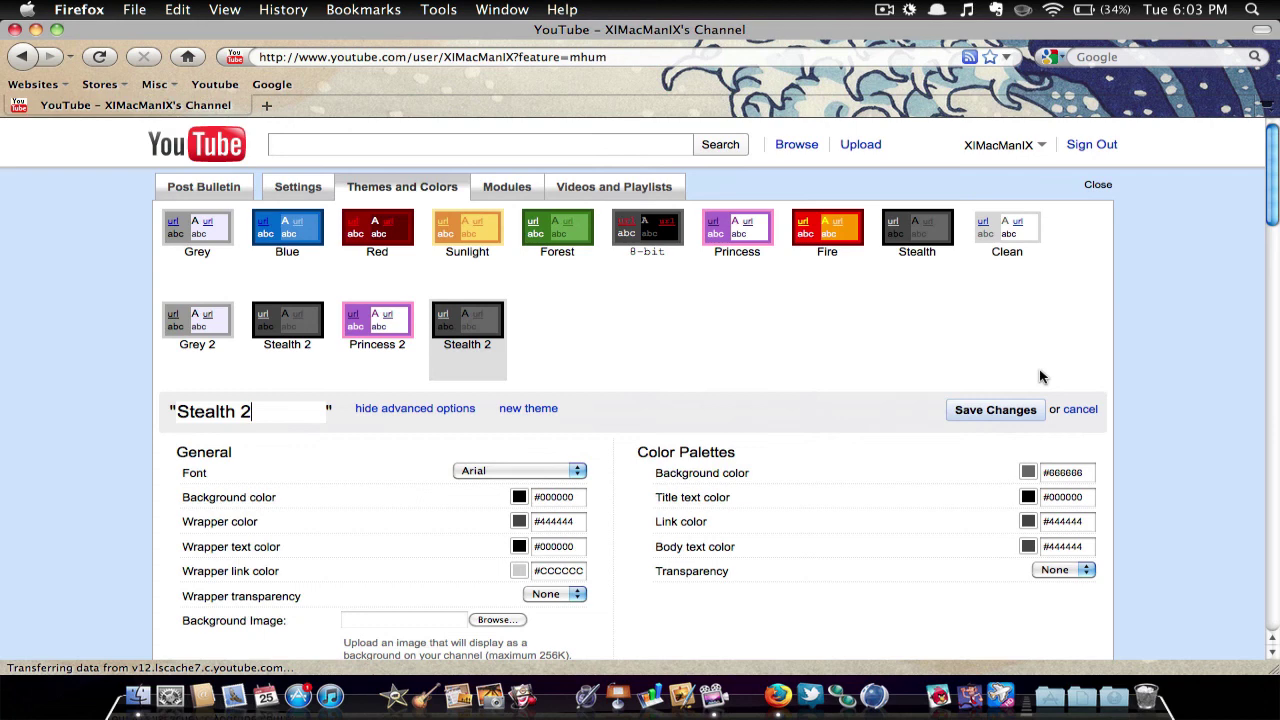